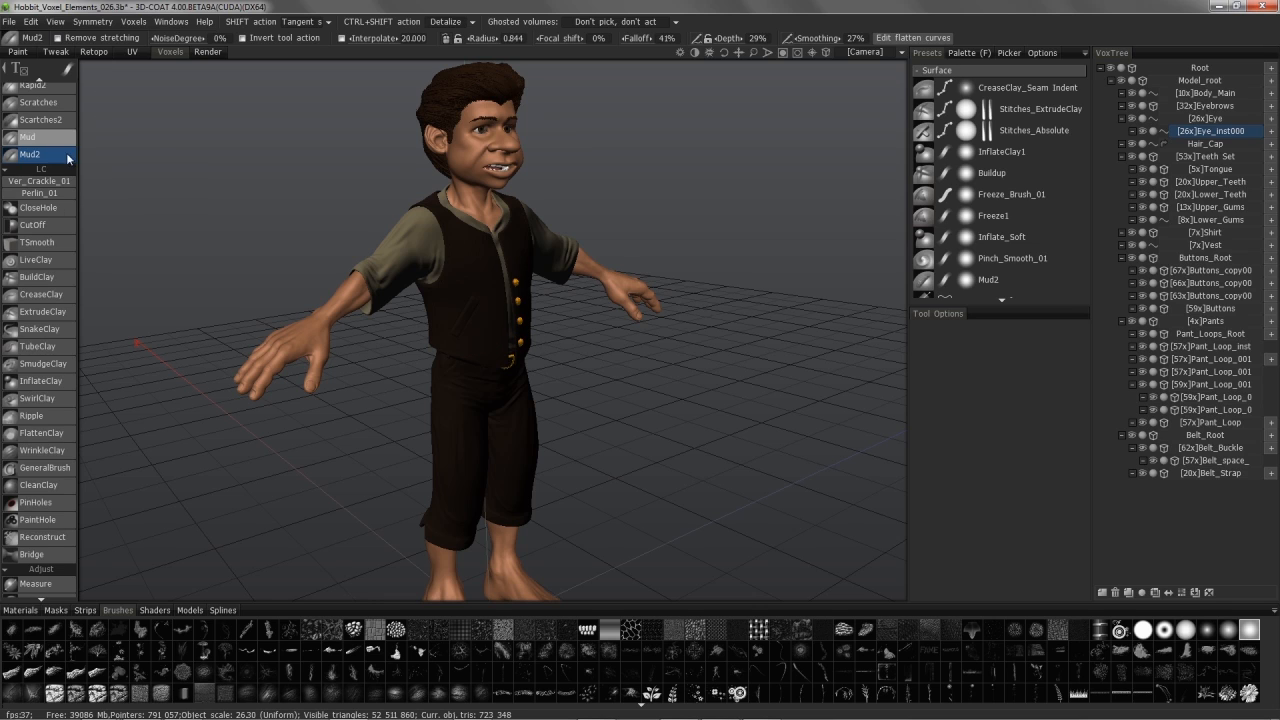
Step: Abandon loading a custom stroke shape and solo the Vest volume in VoxTree
{"action": "mouse_move", "coordinate": [70, 70]}
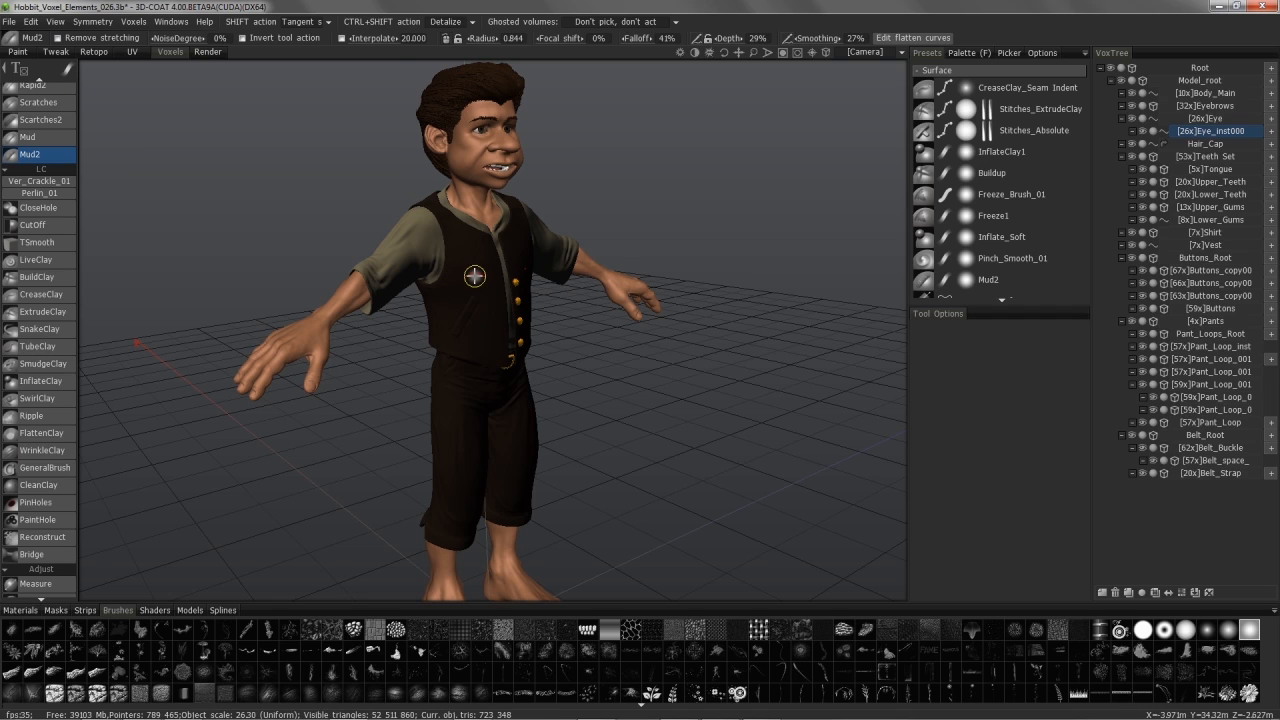
{"action": "left_click", "coordinate": [457, 107]}
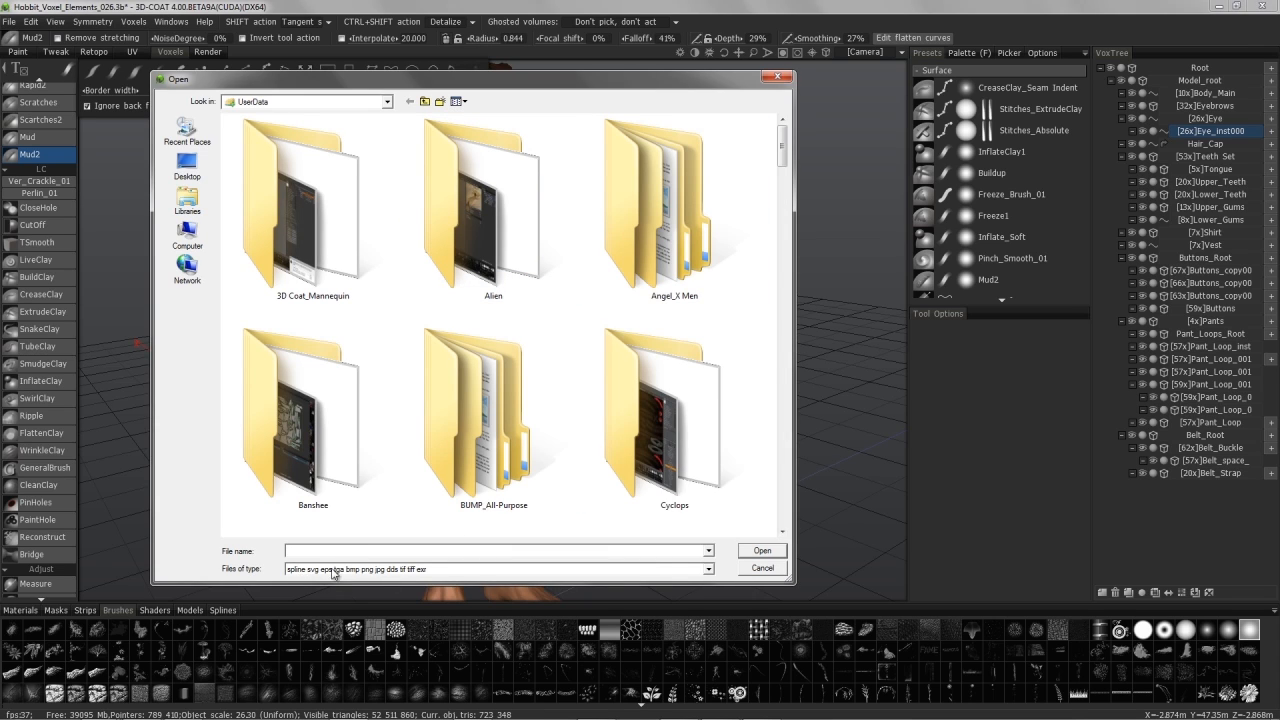
{"action": "left_click_drag", "start_coordinate": [783, 149], "coordinate": [785, 225]}
{"action": "left_click", "coordinate": [763, 568]}
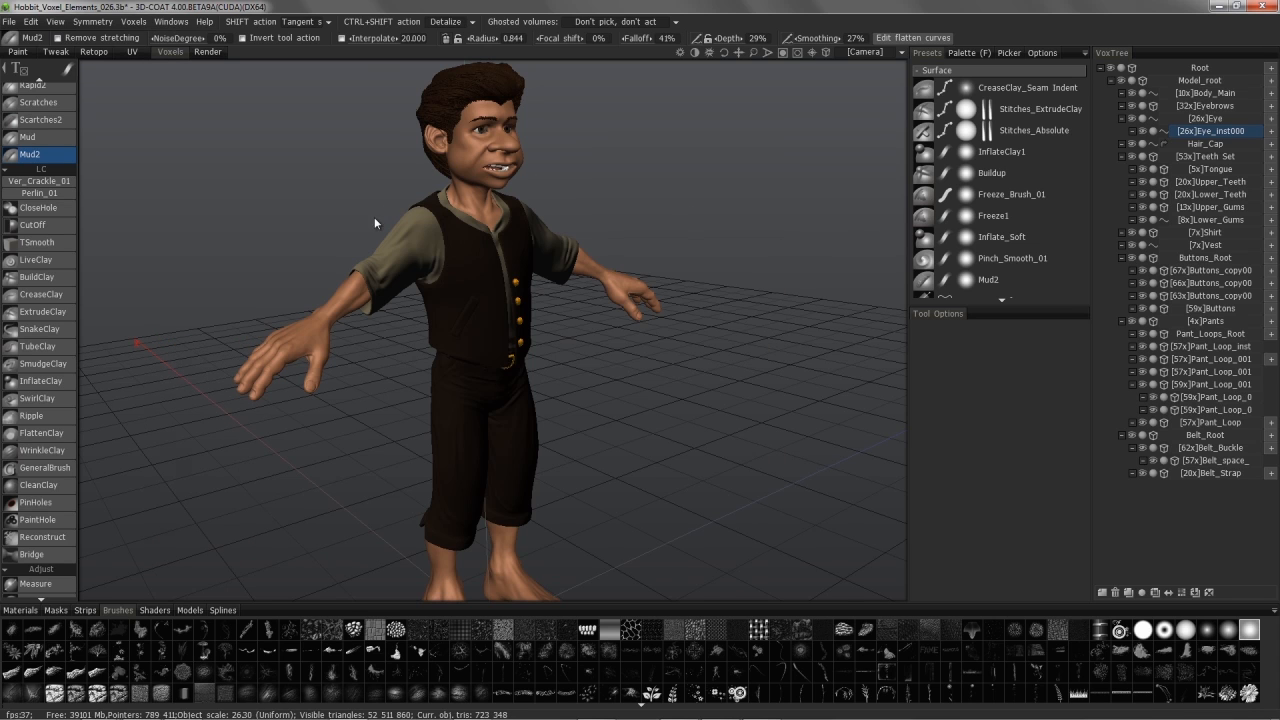
{"action": "mouse_move", "coordinate": [68, 71]}
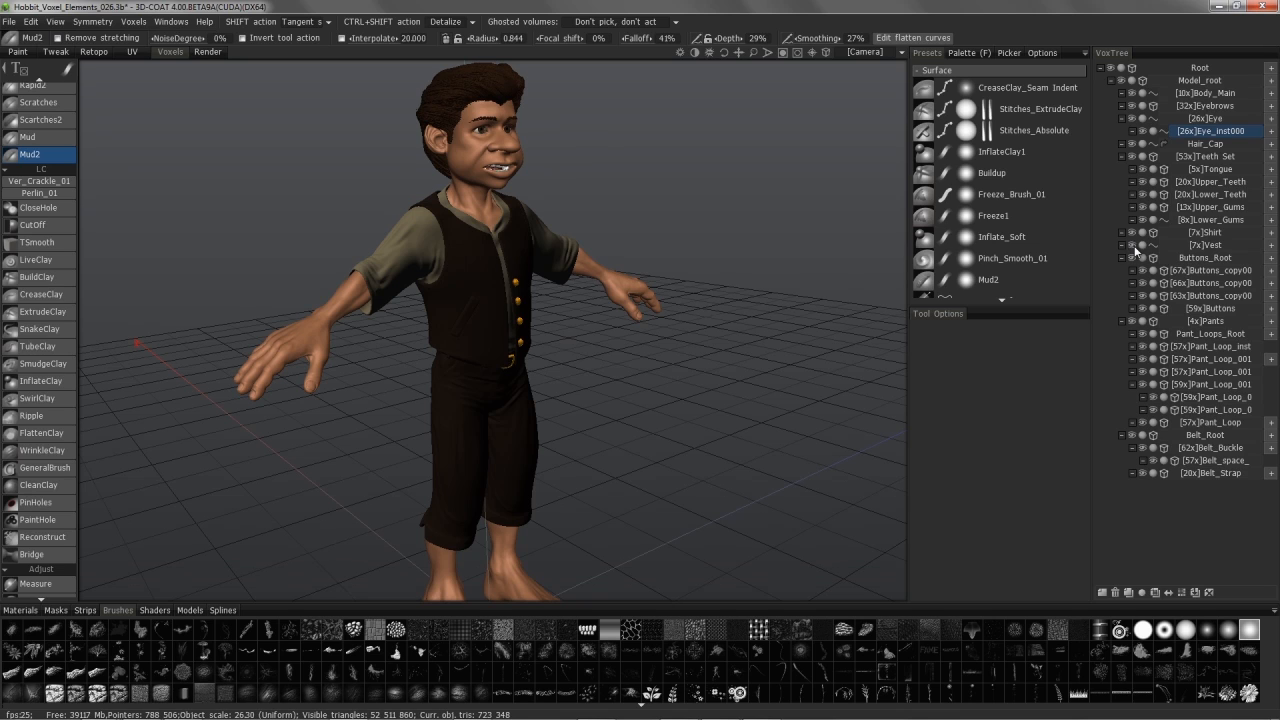
{"action": "left_click", "coordinate": [1131, 245], "text": "alt"}
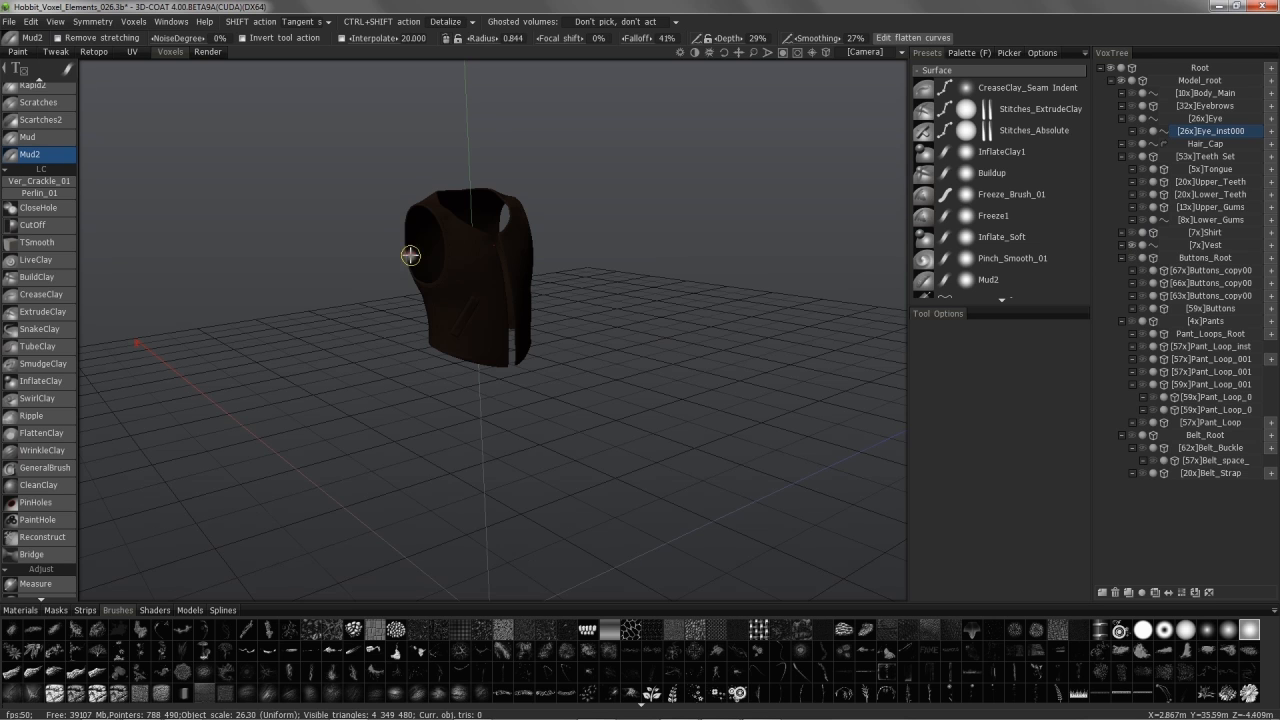
Step: Apply the terracotta clay shader to the vest from the Shaders library
{"action": "scroll", "coordinate": [447, 205], "scroll_direction": "up", "scroll_amount": 1}
{"action": "scroll", "coordinate": [440, 212], "scroll_direction": "up", "scroll_amount": 3}
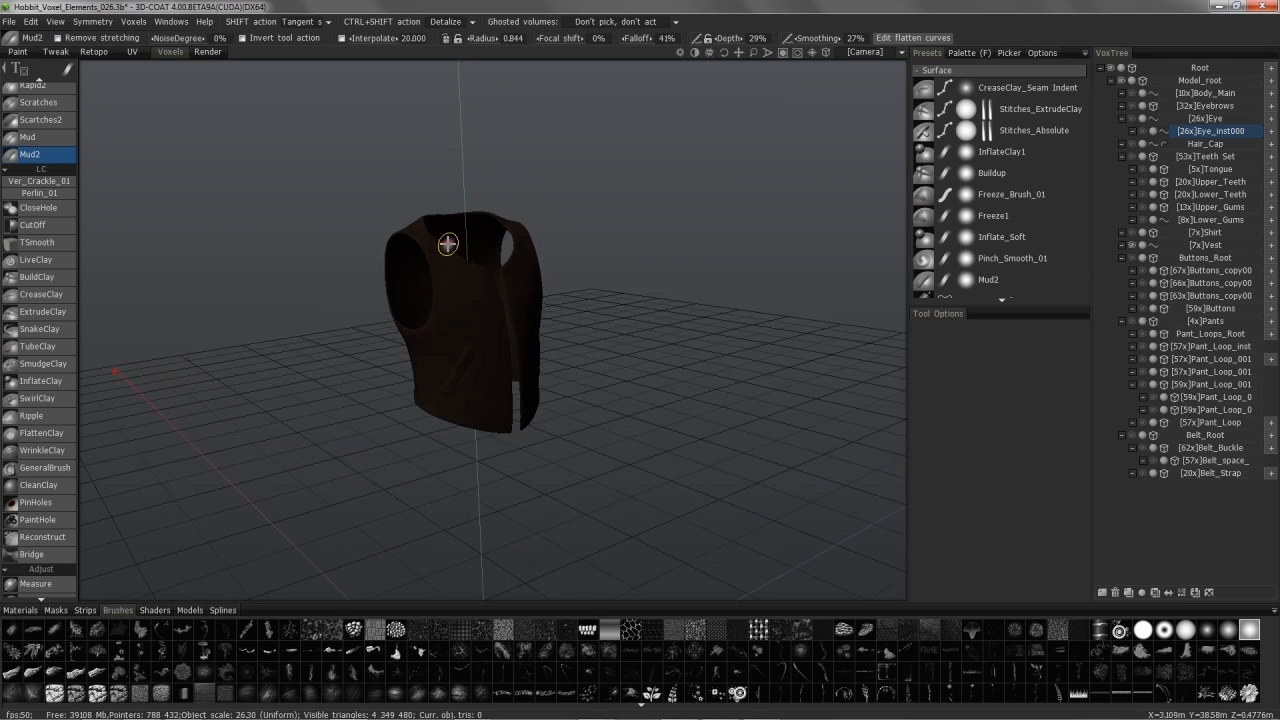
{"action": "scroll", "coordinate": [432, 330], "scroll_direction": "up", "scroll_amount": 4}
{"action": "left_click_drag", "start_coordinate": [437, 337], "coordinate": [402, 304], "text": "alt"}
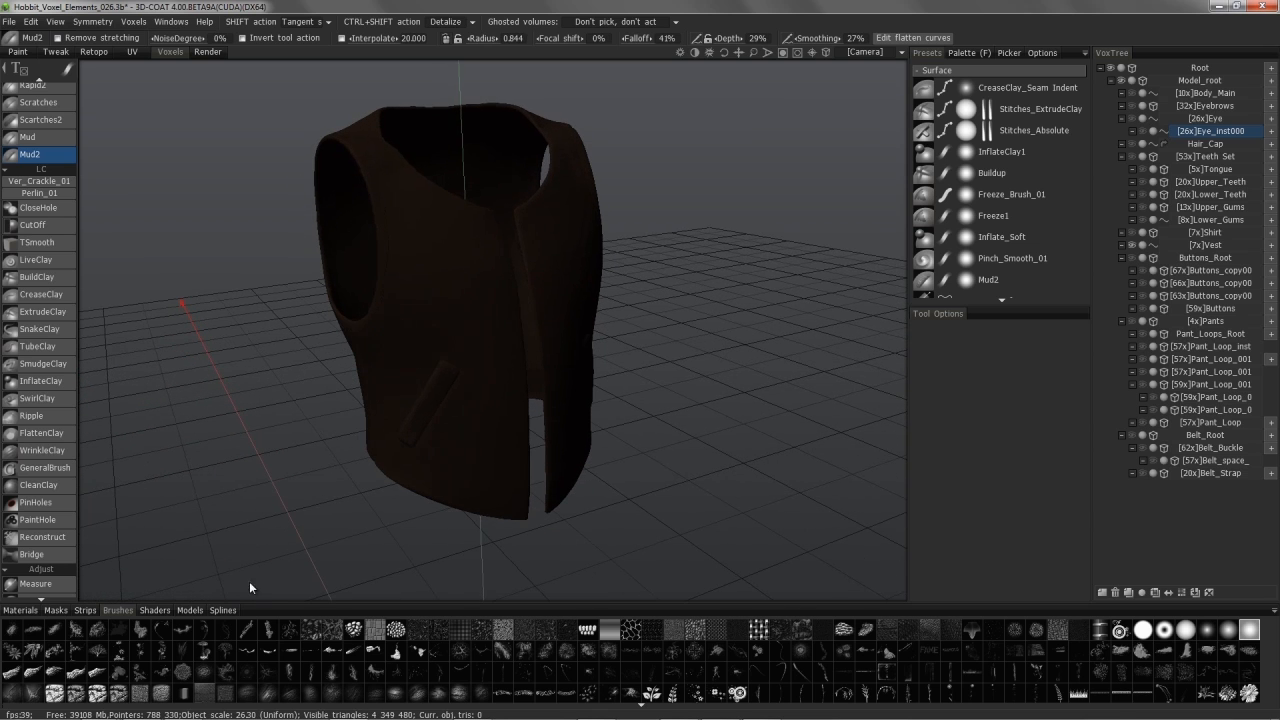
{"action": "left_click", "coordinate": [161, 610]}
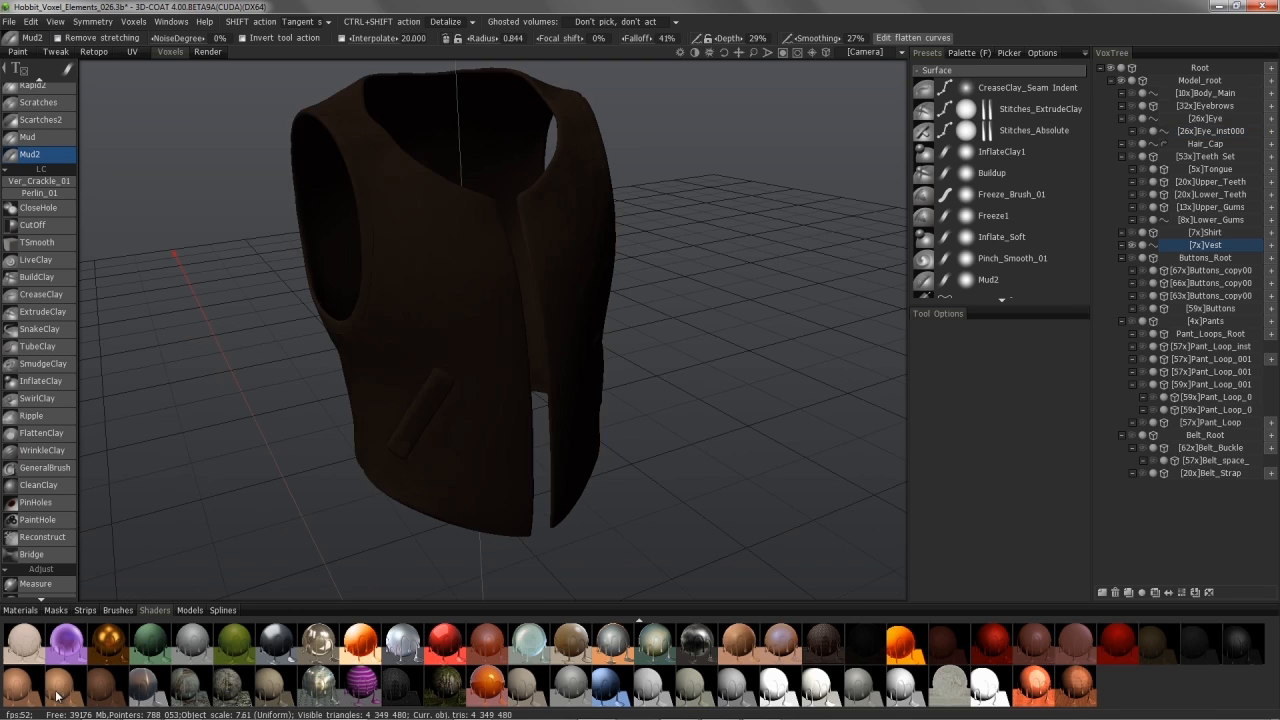
{"action": "left_click", "coordinate": [58, 697]}
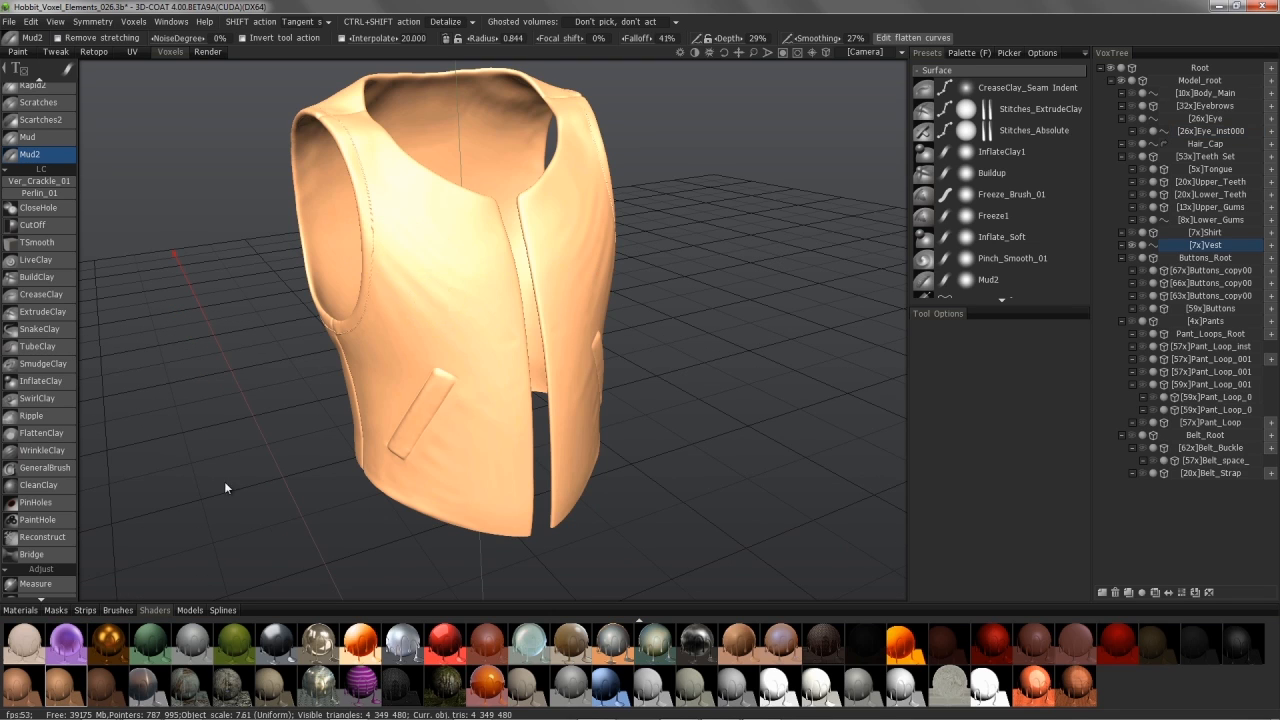
{"action": "left_click", "coordinate": [102, 697]}
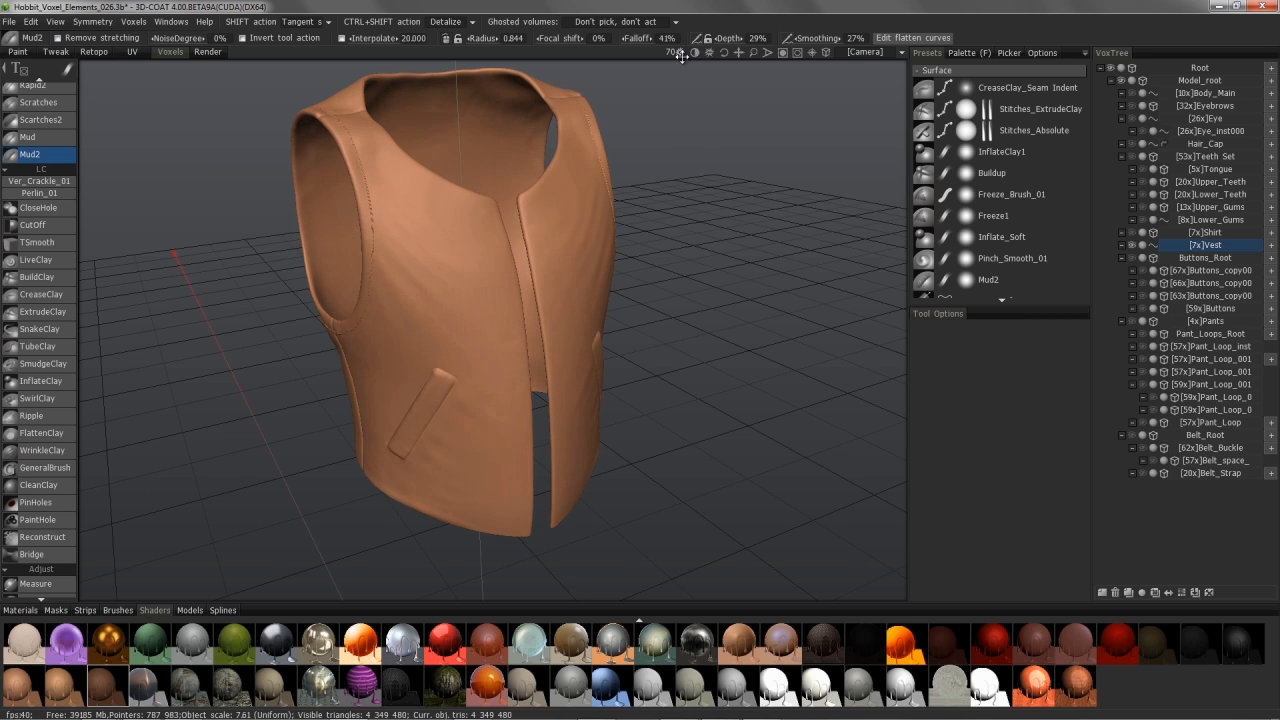
Step: Inspect the stitched shoulder seams and neckline up close, then enter the Paint room
{"action": "left_click_drag", "start_coordinate": [450, 190], "coordinate": [469, 289], "text": "alt"}
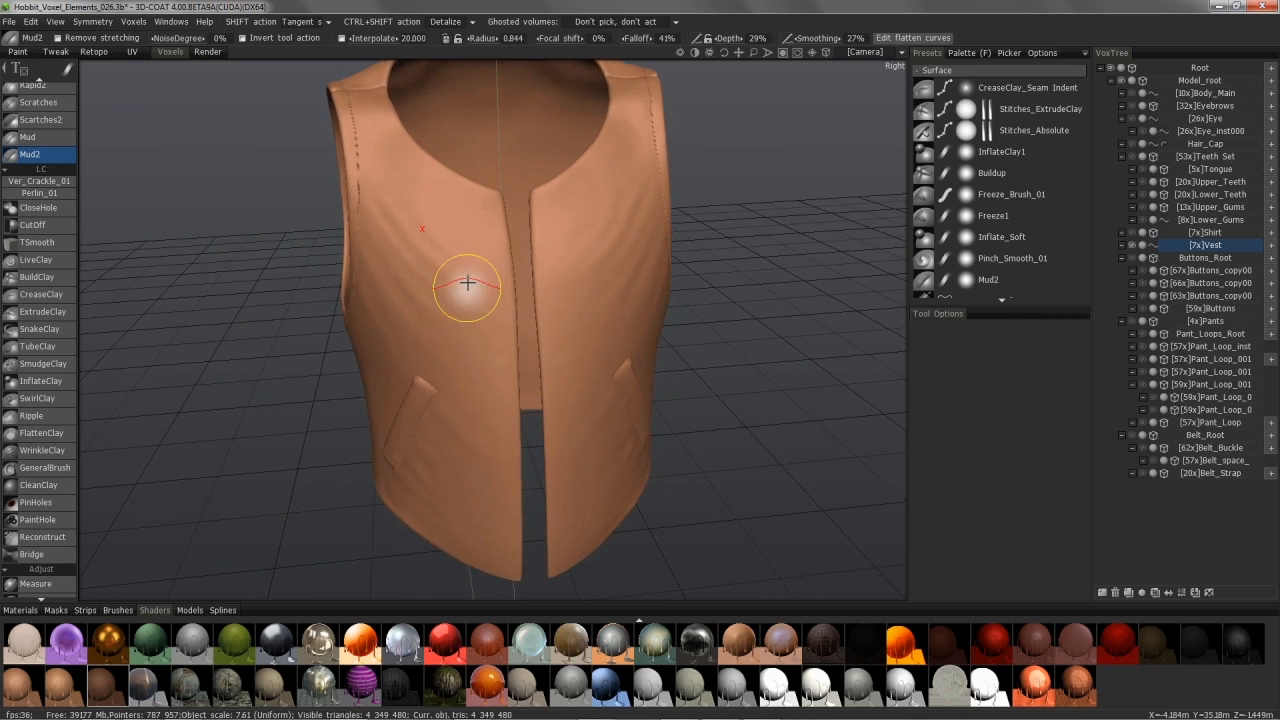
{"action": "right_click_drag", "start_coordinate": [469, 289], "coordinate": [425, 293], "text": "alt"}
{"action": "middle_click_drag", "start_coordinate": [425, 293], "coordinate": [331, 323], "text": "alt"}
{"action": "left_click_drag", "start_coordinate": [331, 323], "coordinate": [220, 133], "text": "alt"}
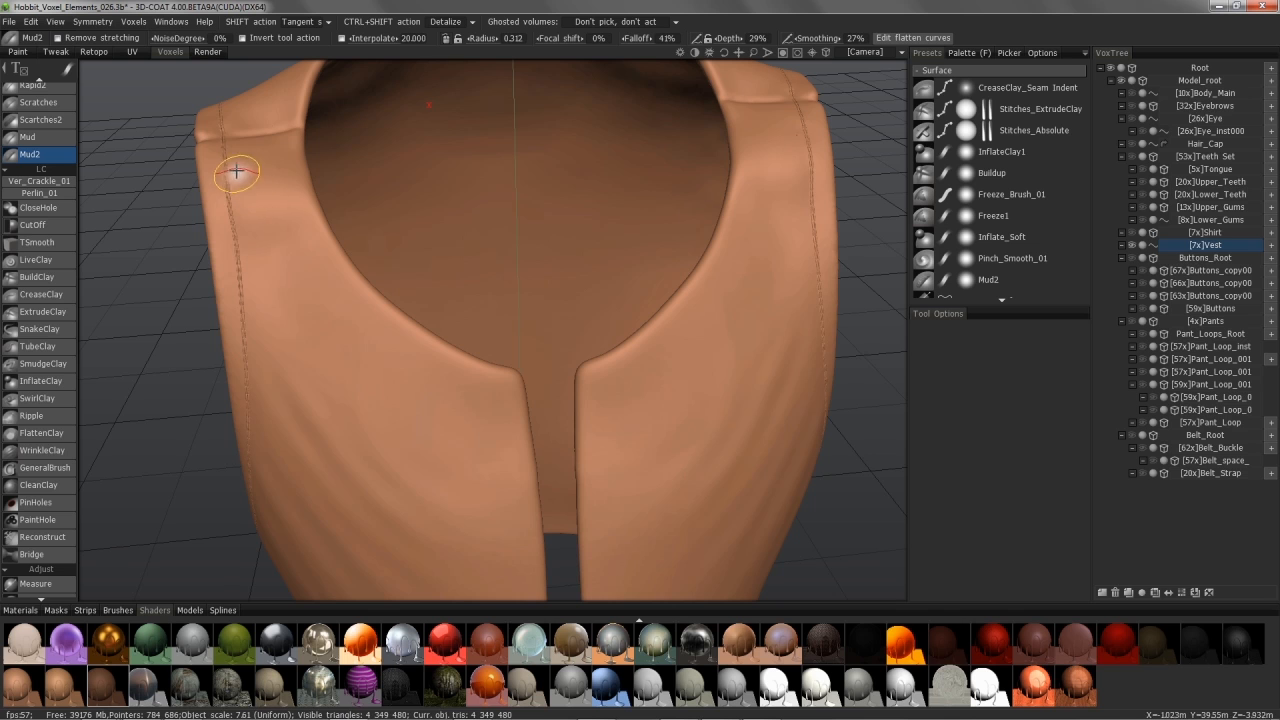
{"action": "mouse_move", "coordinate": [217, 160]}
{"action": "left_mouse_down", "text": "alt"}
{"action": "mouse_move", "coordinate": [251, 286]}
{"action": "mouse_move", "coordinate": [251, 272]}
{"action": "left_mouse_up", "text": "alt"}
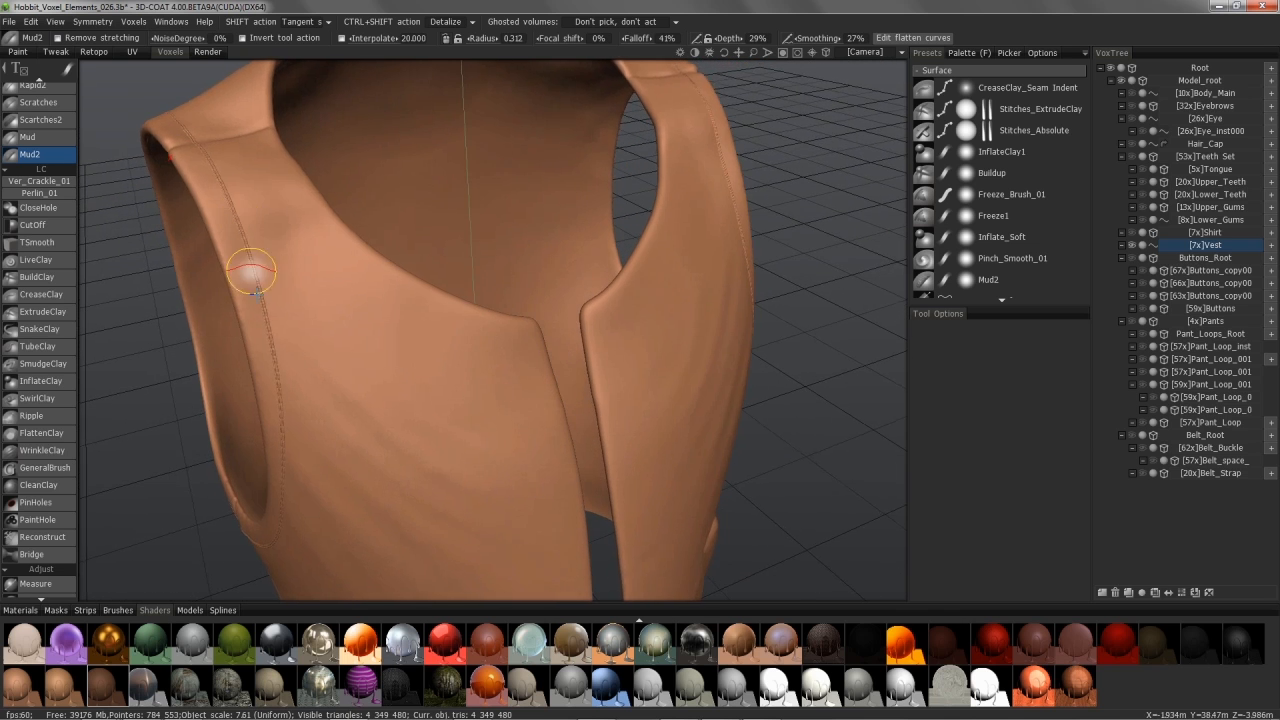
{"action": "right_click_drag", "start_coordinate": [257, 293], "coordinate": [258, 314], "text": "alt"}
{"action": "mouse_move", "coordinate": [206, 290]}
{"action": "left_mouse_down", "text": "alt"}
{"action": "mouse_move", "coordinate": [258, 539]}
{"action": "mouse_move", "coordinate": [246, 509]}
{"action": "mouse_move", "coordinate": [240, 531]}
{"action": "mouse_move", "coordinate": [86, 60]}
{"action": "left_mouse_up", "text": "alt"}
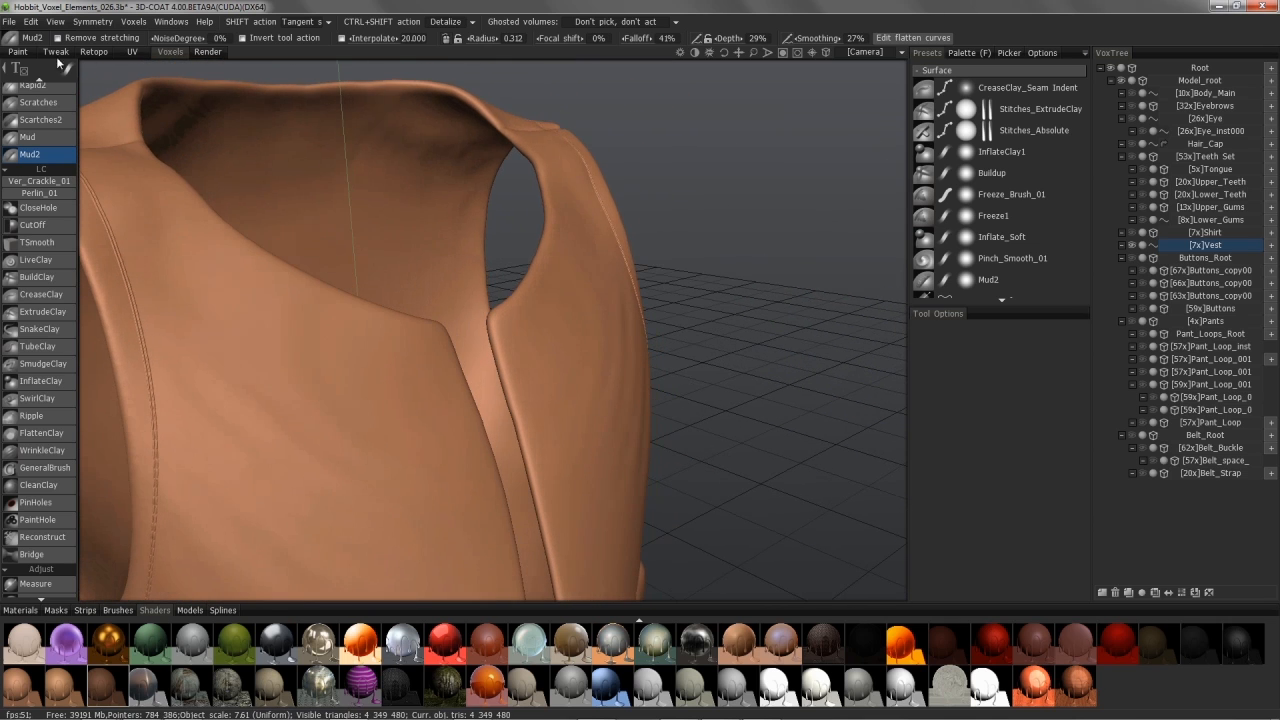
{"action": "left_click", "coordinate": [24, 54]}
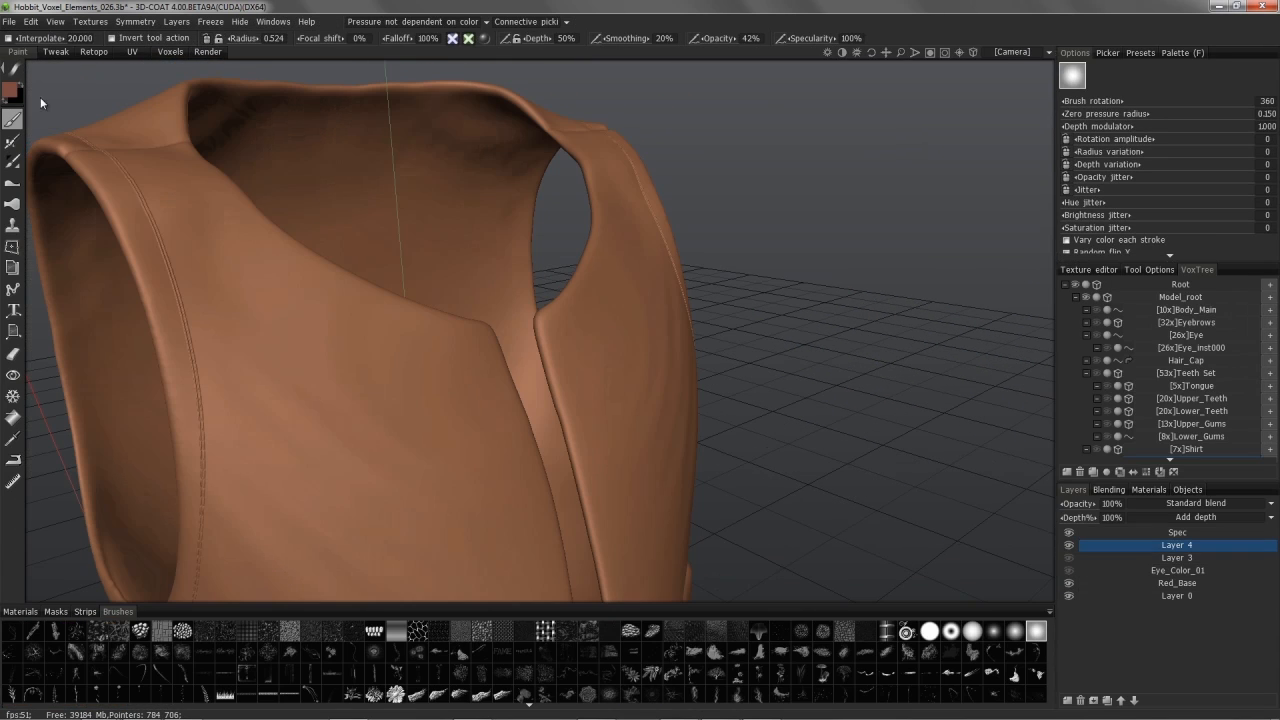
Step: Sketch a trial Paint-and-extrude spline along the neckline, widening its middle point
{"action": "left_click", "coordinate": [13, 293]}
{"action": "left_click_drag", "start_coordinate": [157, 243], "coordinate": [170, 152], "text": "alt"}
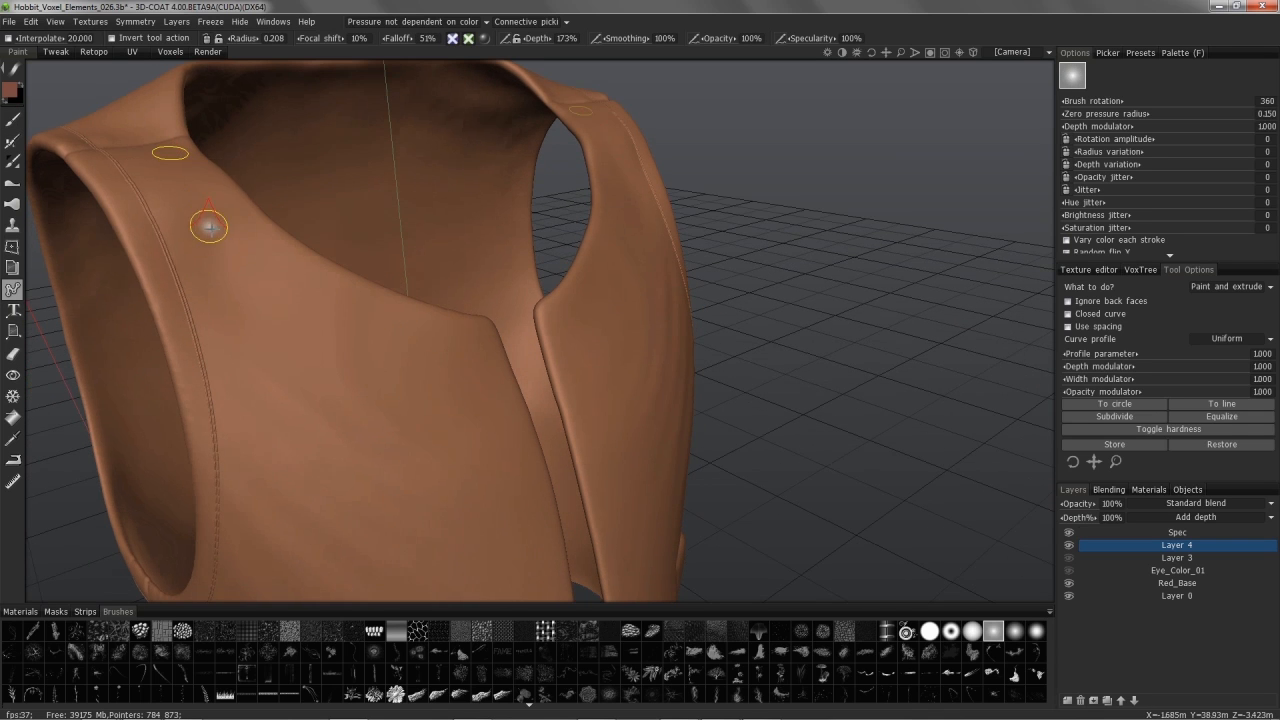
{"action": "left_click", "coordinate": [234, 234]}
{"action": "left_click", "coordinate": [314, 288]}
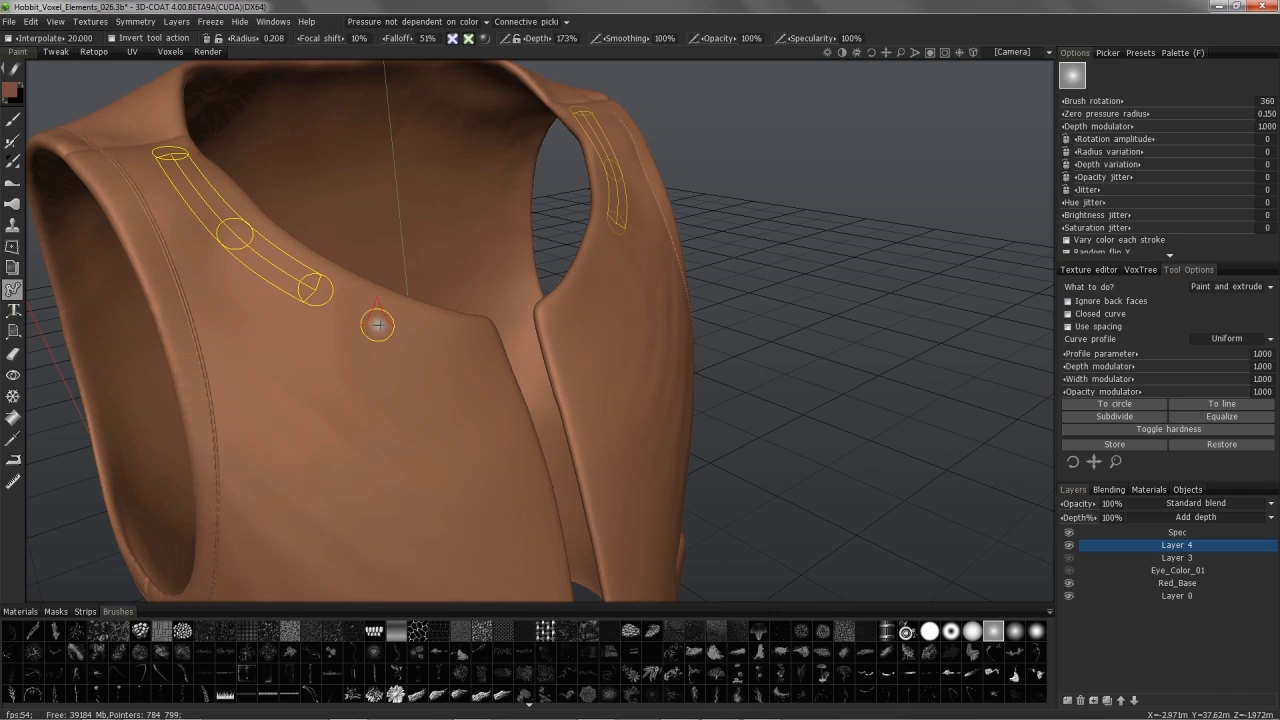
{"action": "left_click", "coordinate": [464, 341]}
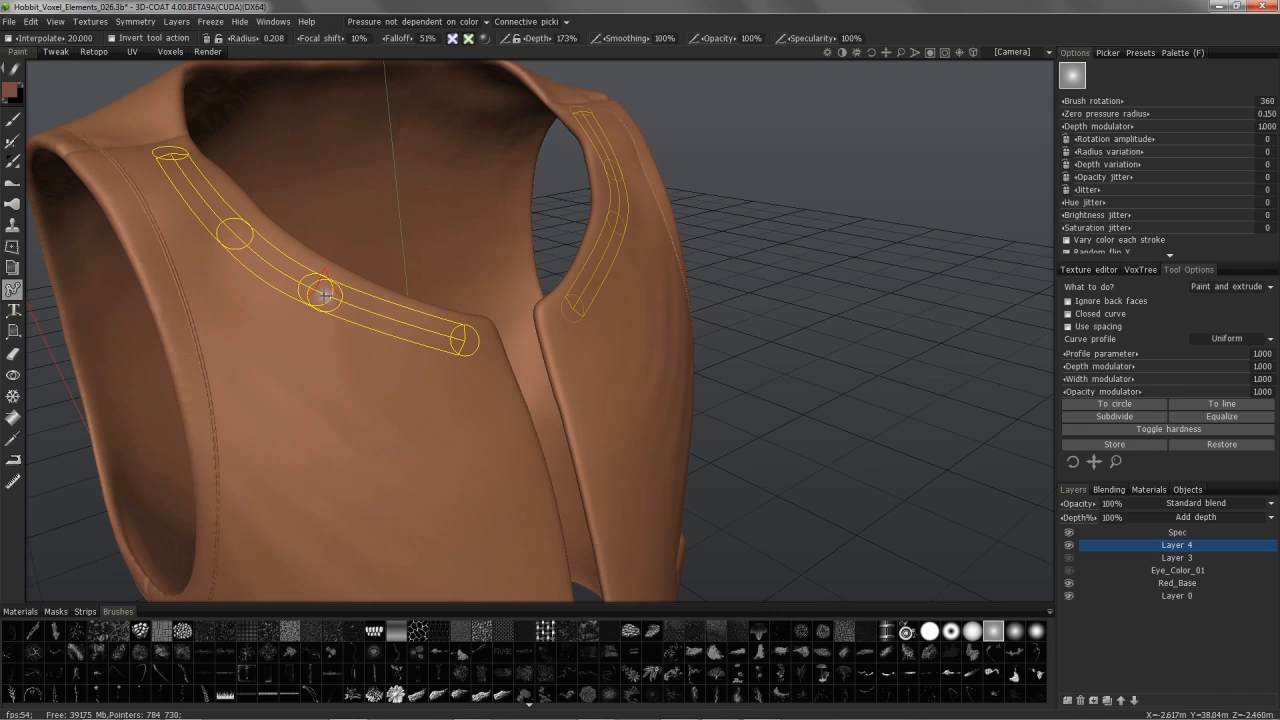
{"action": "right_click_drag", "start_coordinate": [315, 289], "coordinate": [318, 289]}
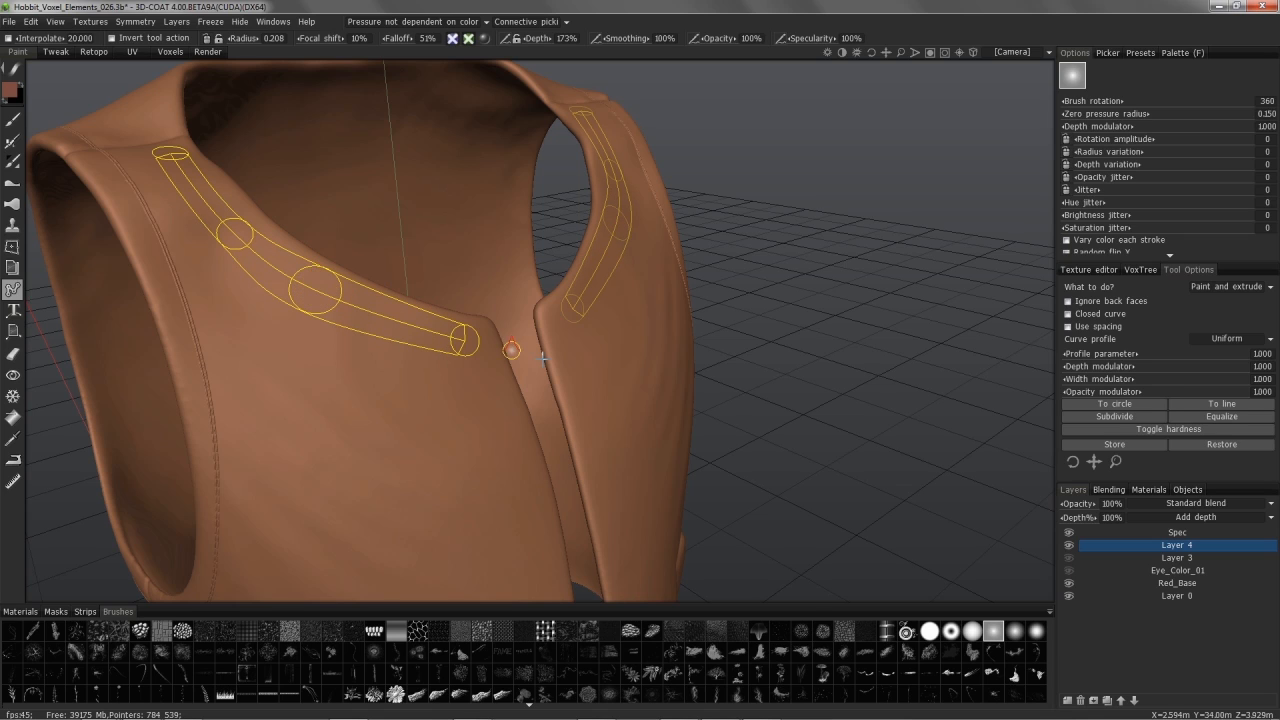
Step: Sharpen the upper spline point, discard the trial curve, and keep the Uniform profile
{"action": "left_click", "coordinate": [1168, 429]}
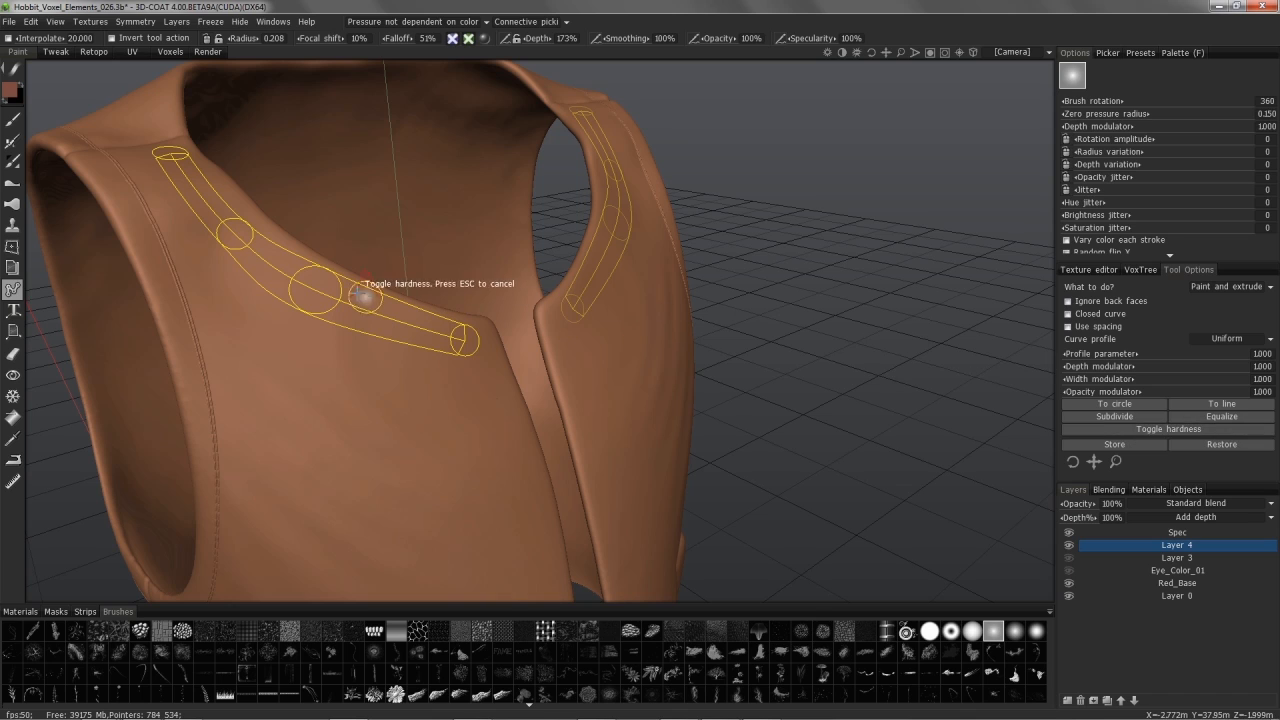
{"action": "left_click", "coordinate": [236, 234]}
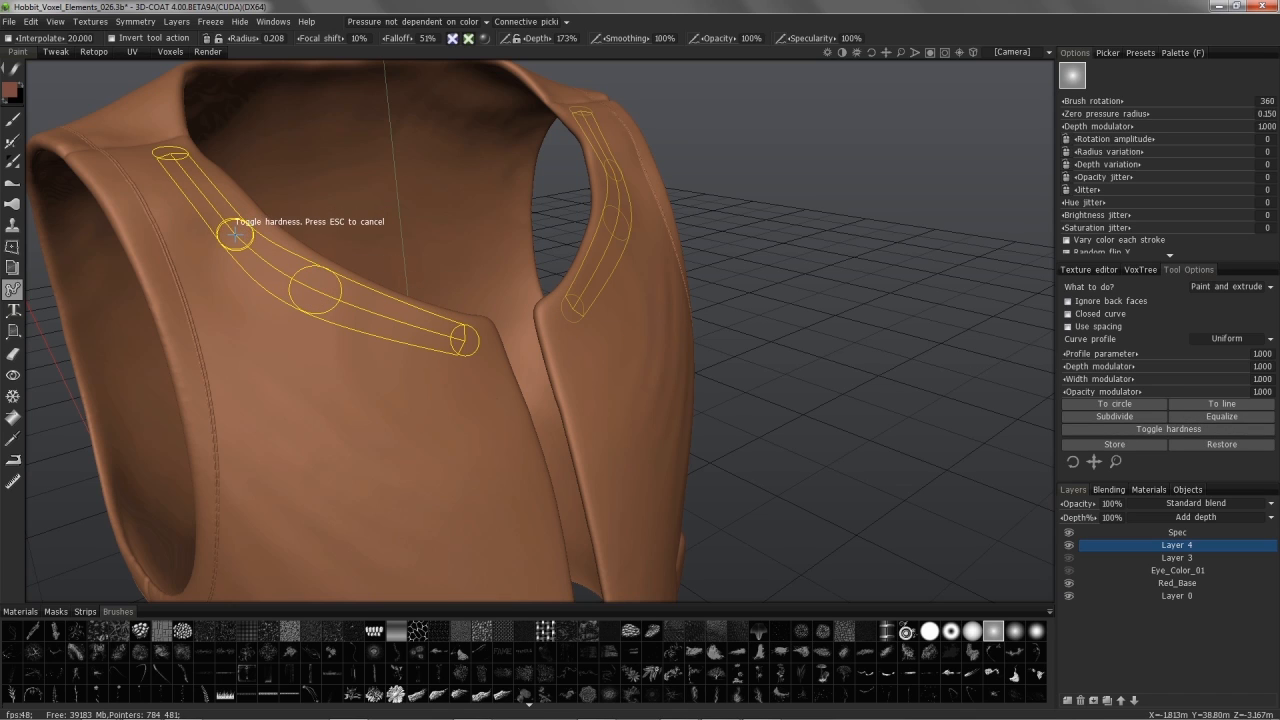
{"action": "key", "text": "Escape"}
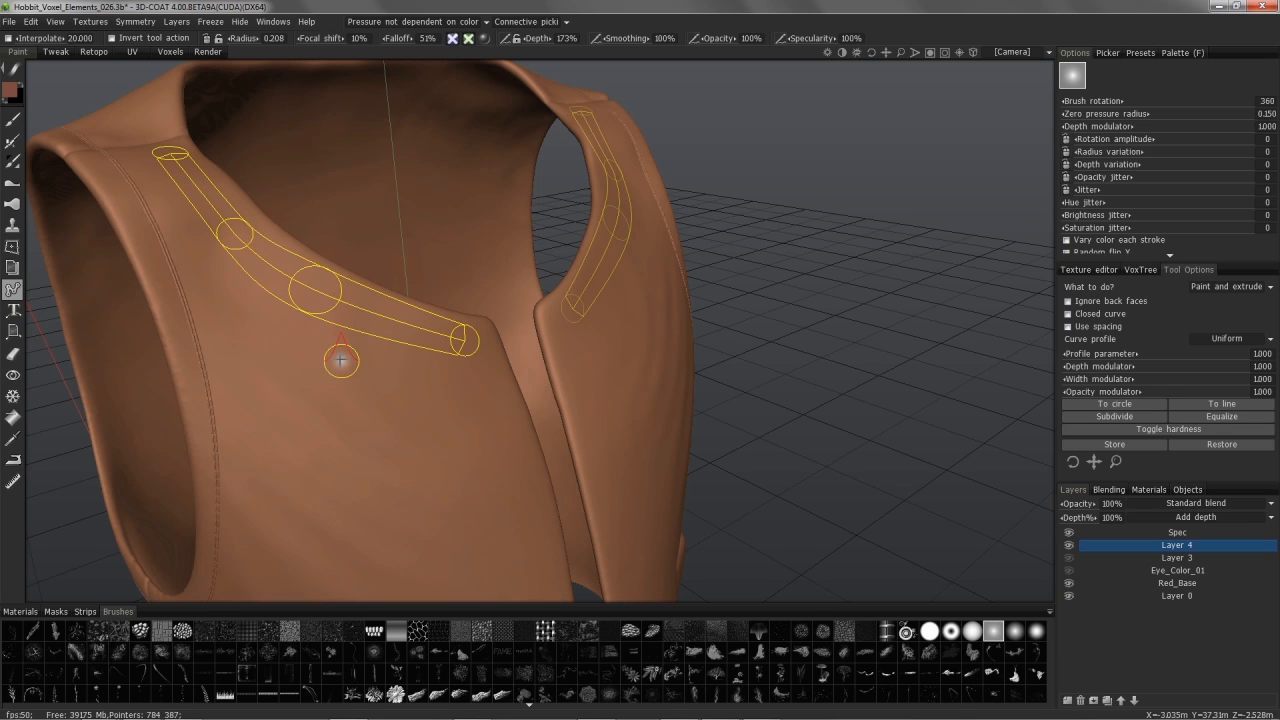
{"action": "key", "text": "Escape"}
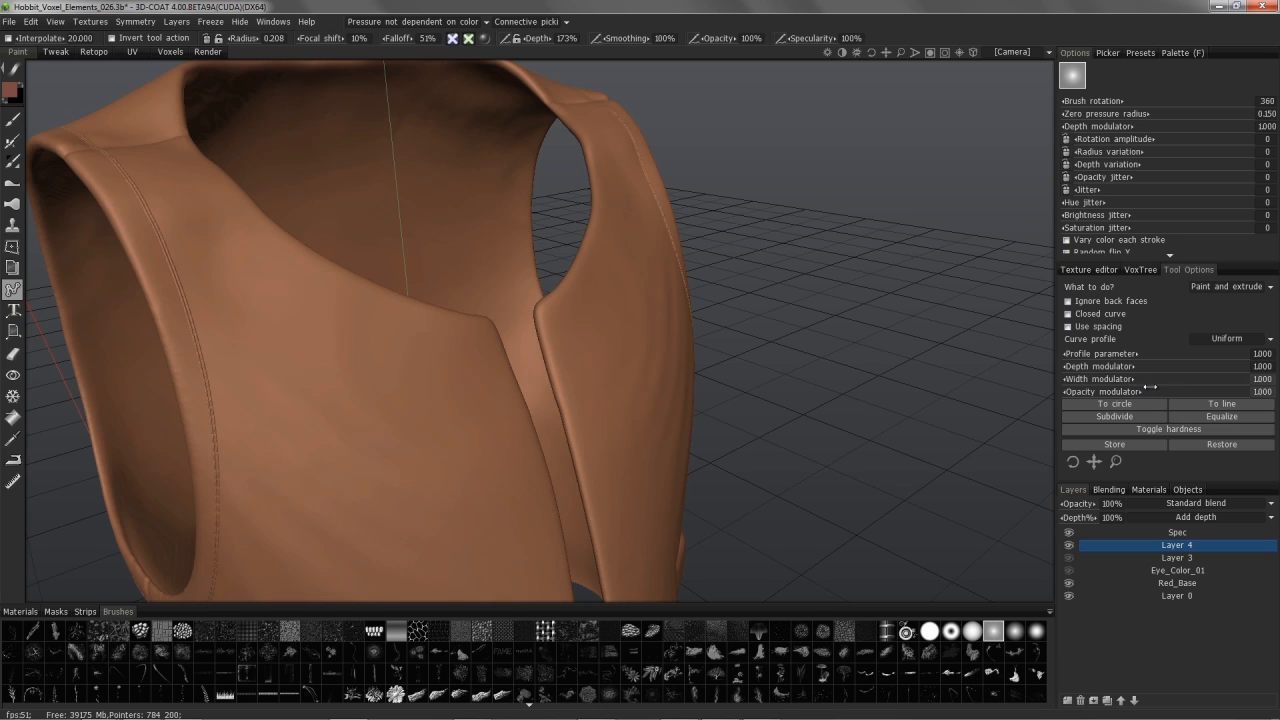
{"action": "left_click", "coordinate": [1212, 338]}
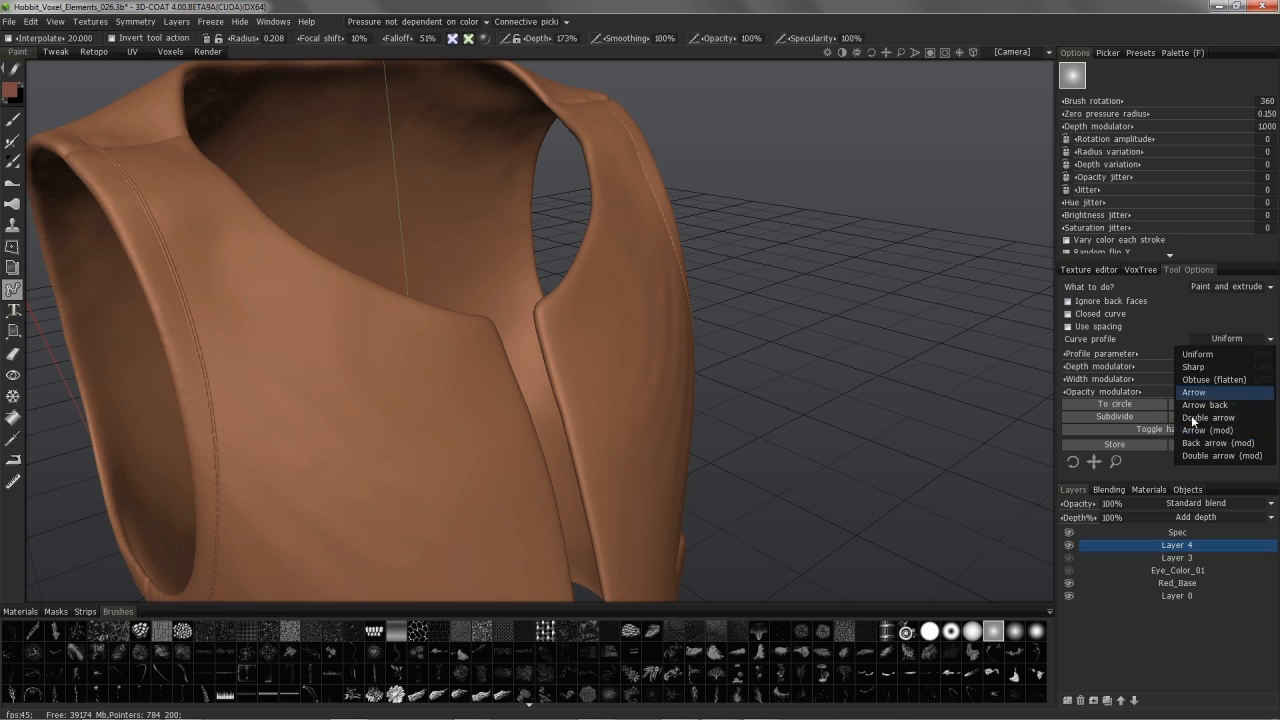
{"action": "left_click", "coordinate": [1092, 289]}
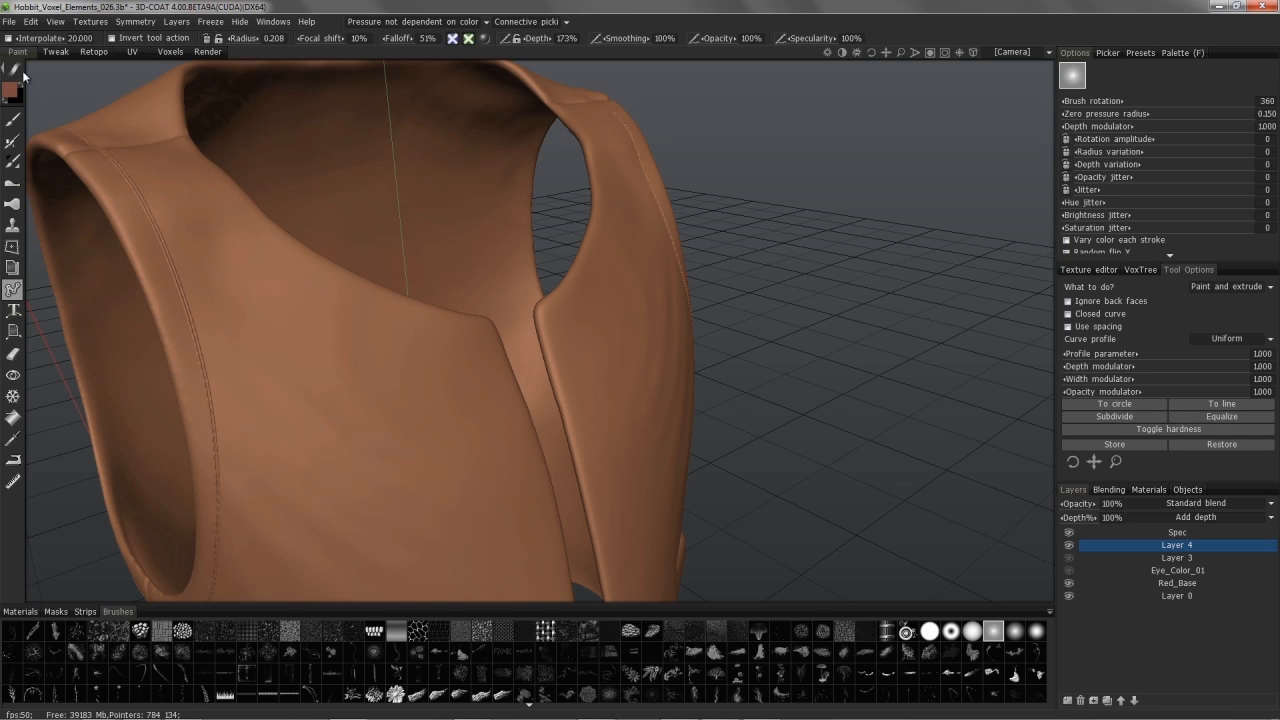
Step: Return to the Voxels room and select the CreaseClay brush with a larger radius
{"action": "left_click", "coordinate": [171, 53]}
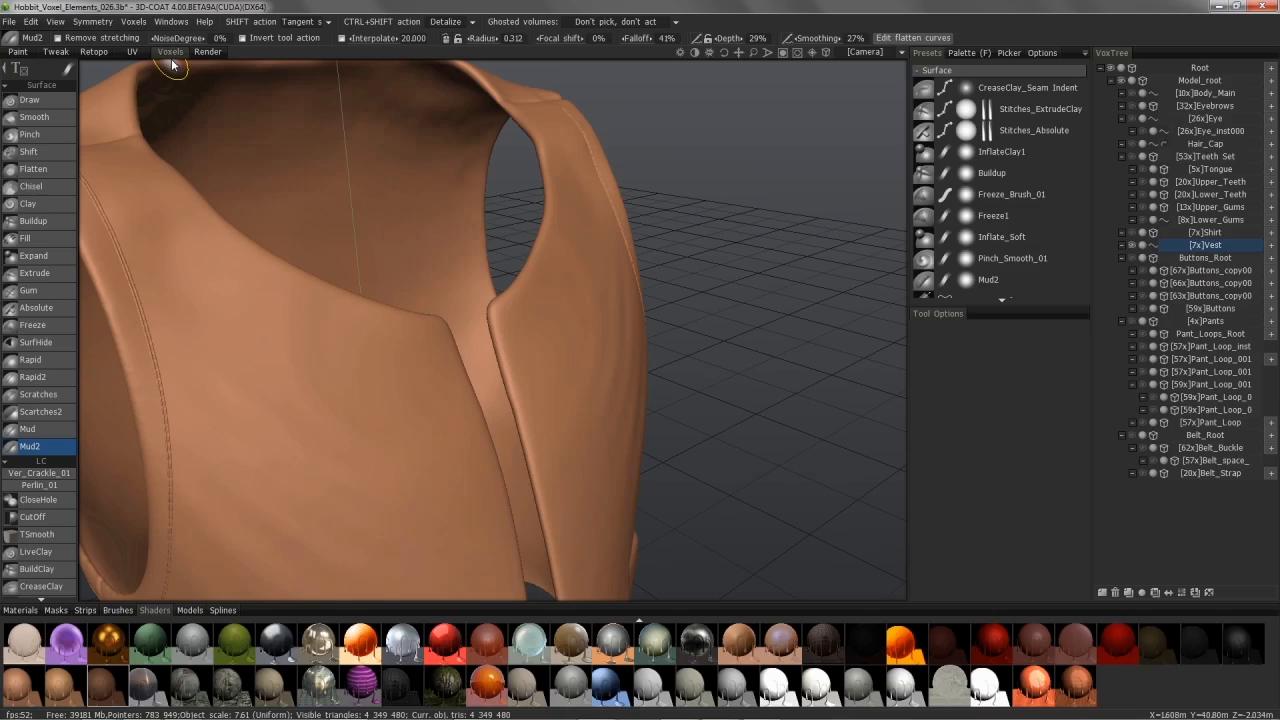
{"action": "left_click_drag", "start_coordinate": [226, 338], "coordinate": [270, 332], "text": "alt"}
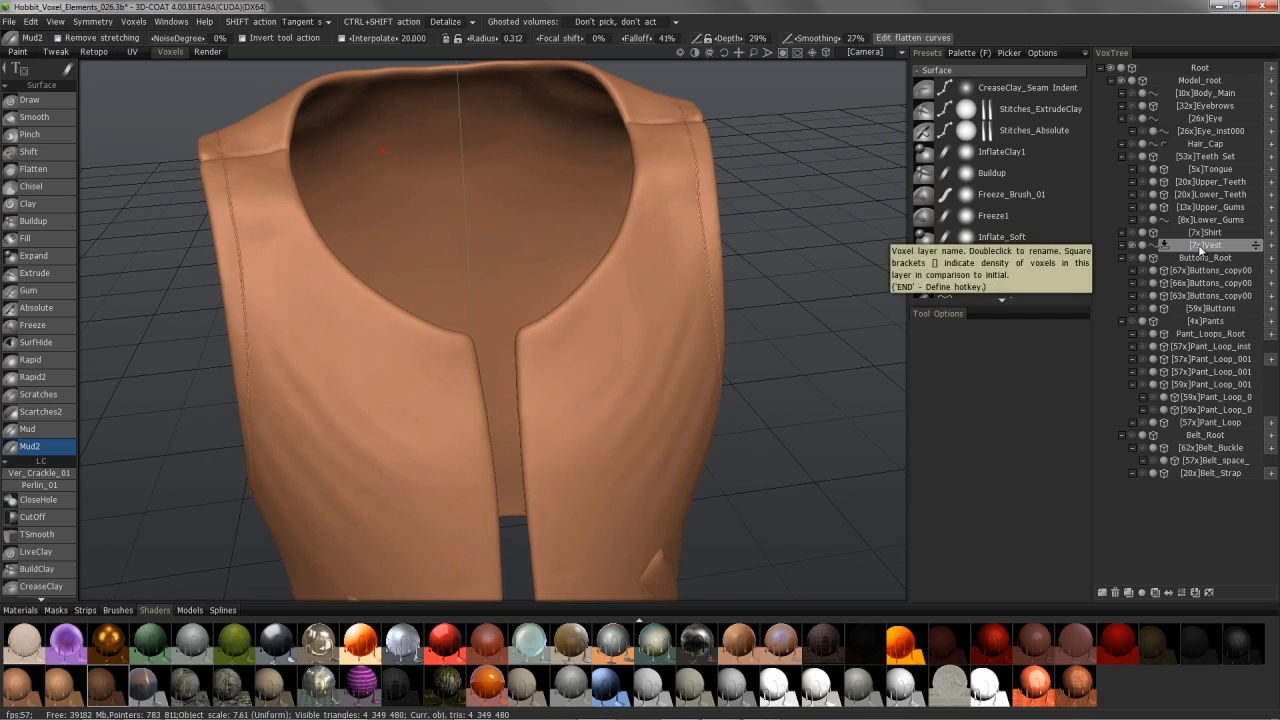
{"action": "left_click_drag", "start_coordinate": [55, 532], "coordinate": [88, 197]}
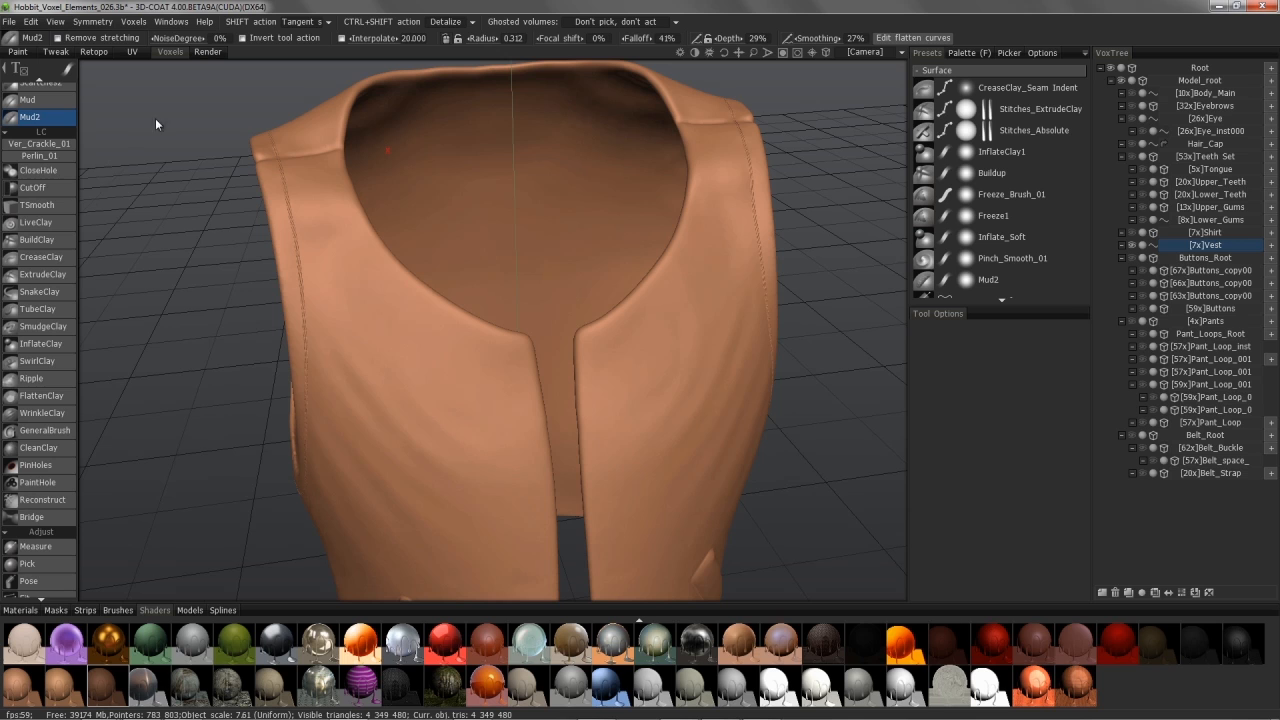
{"action": "left_click", "coordinate": [53, 259]}
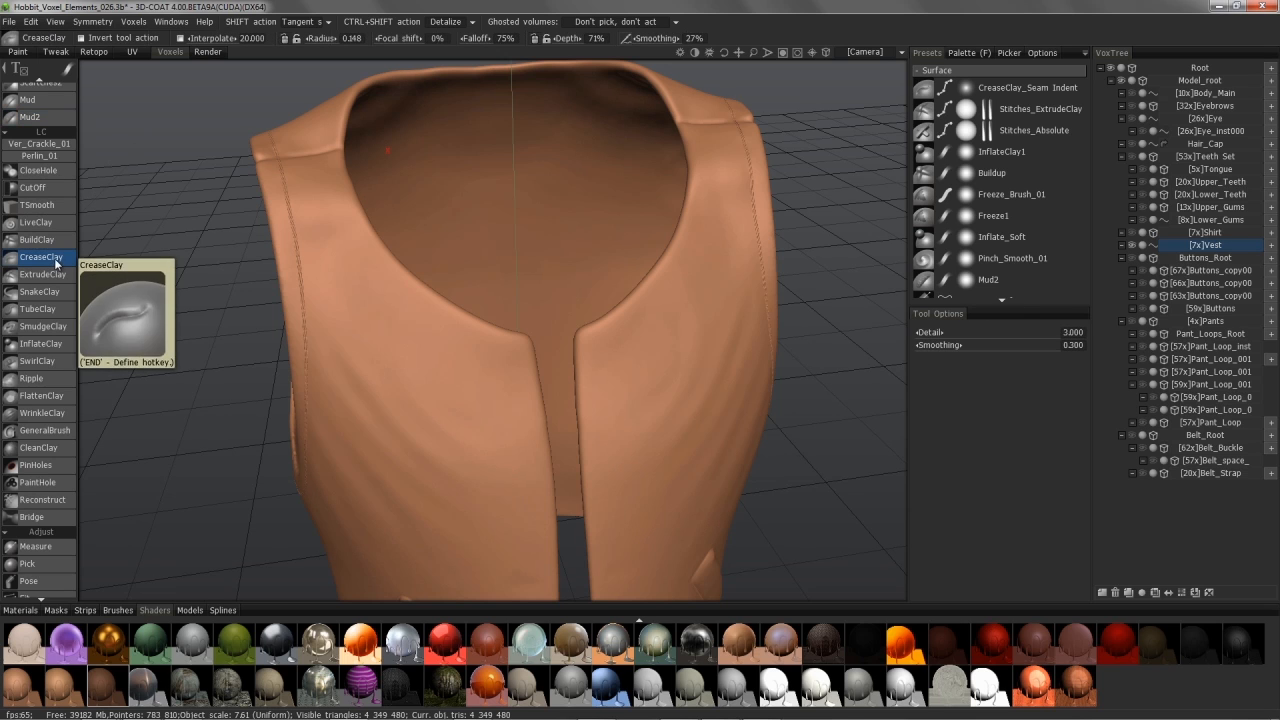
{"action": "key", "text": "bracketright"}
{"action": "key", "text": "bracketright"}
{"action": "key", "text": "bracketright"}
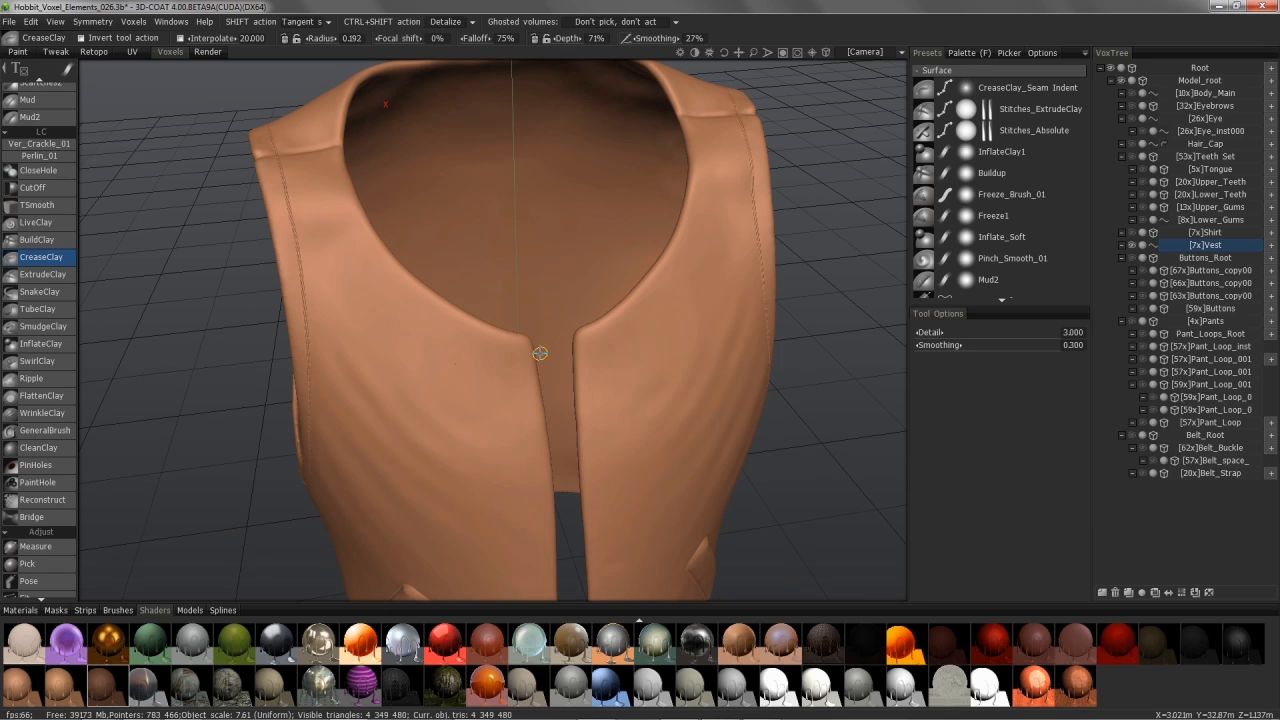
{"action": "scroll", "coordinate": [540, 352], "scroll_direction": "up", "scroll_amount": 3}
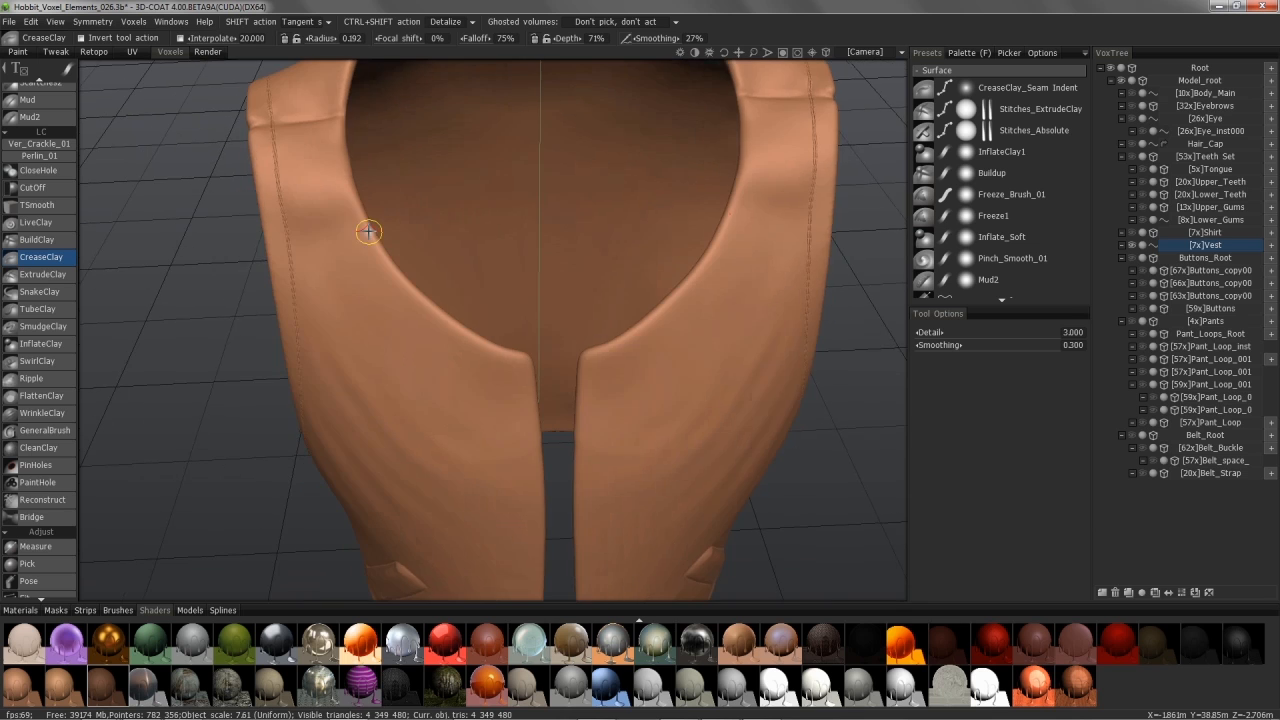
{"action": "left_click_drag", "start_coordinate": [327, 249], "coordinate": [310, 196], "text": "alt"}
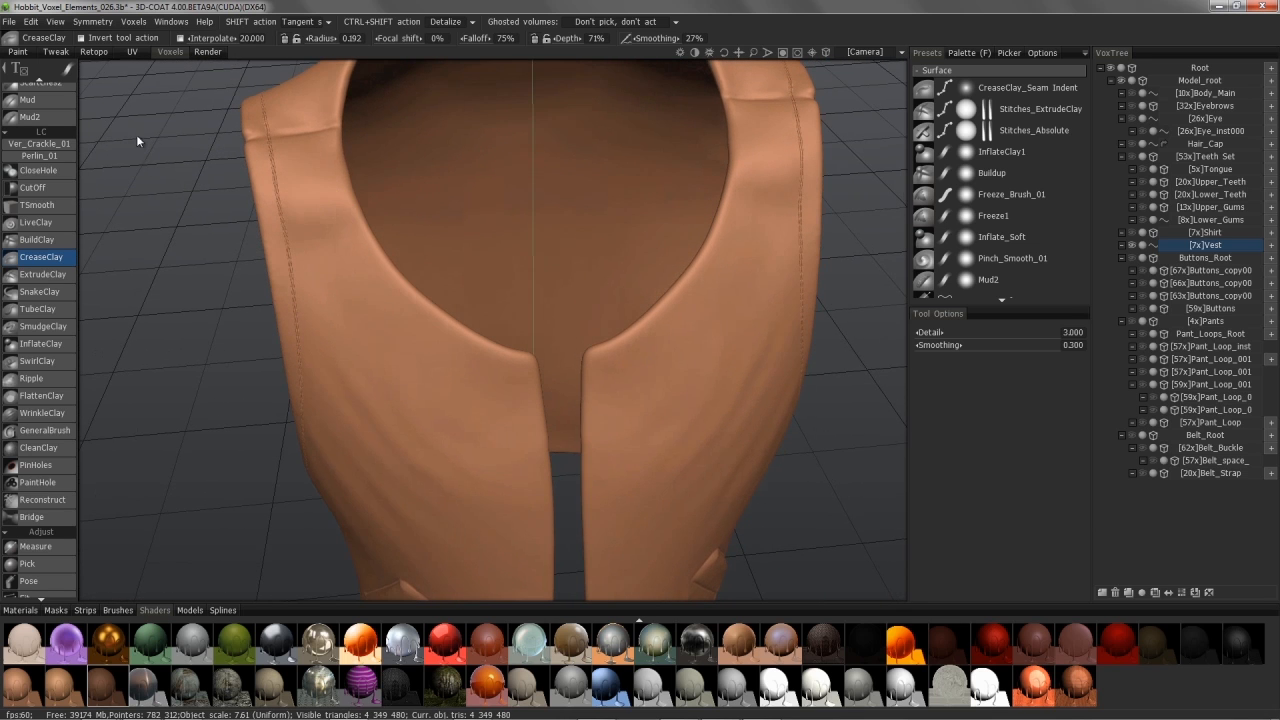
Step: Switch the CreaseClay brush to a spline curve stroke
{"action": "mouse_move", "coordinate": [69, 72]}
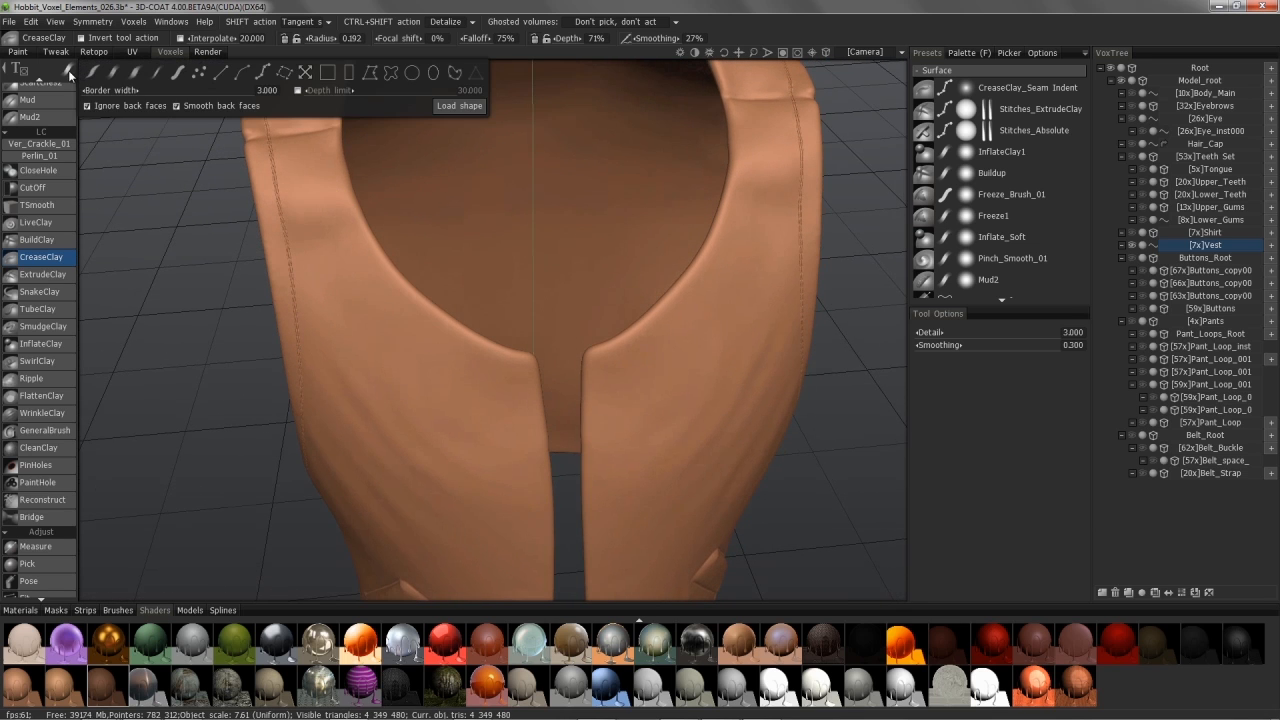
{"action": "left_click", "coordinate": [262, 73]}
{"action": "mouse_move", "coordinate": [68, 70]}
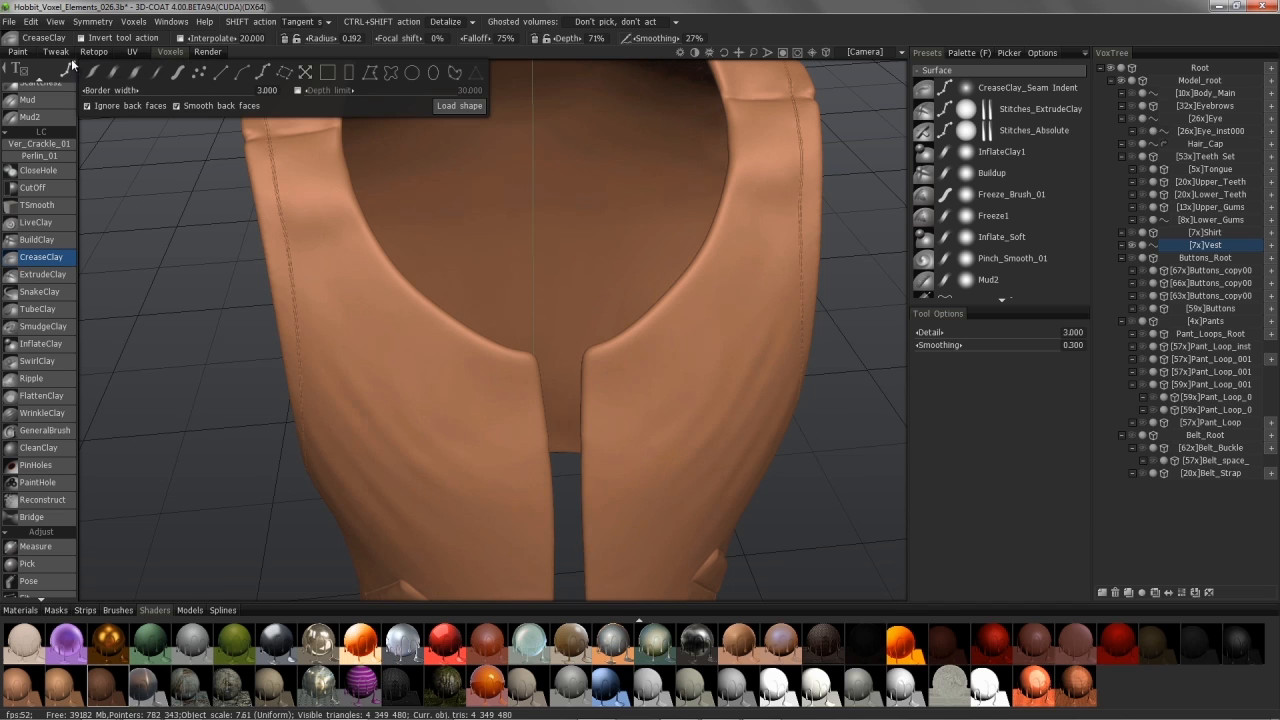
{"action": "mouse_move", "coordinate": [470, 398]}
{"action": "left_mouse_down", "text": "alt"}
{"action": "mouse_move", "coordinate": [477, 366]}
{"action": "mouse_move", "coordinate": [423, 323]}
{"action": "mouse_move", "coordinate": [289, 72]}
{"action": "mouse_move", "coordinate": [301, 170]}
{"action": "left_mouse_up", "text": "alt"}
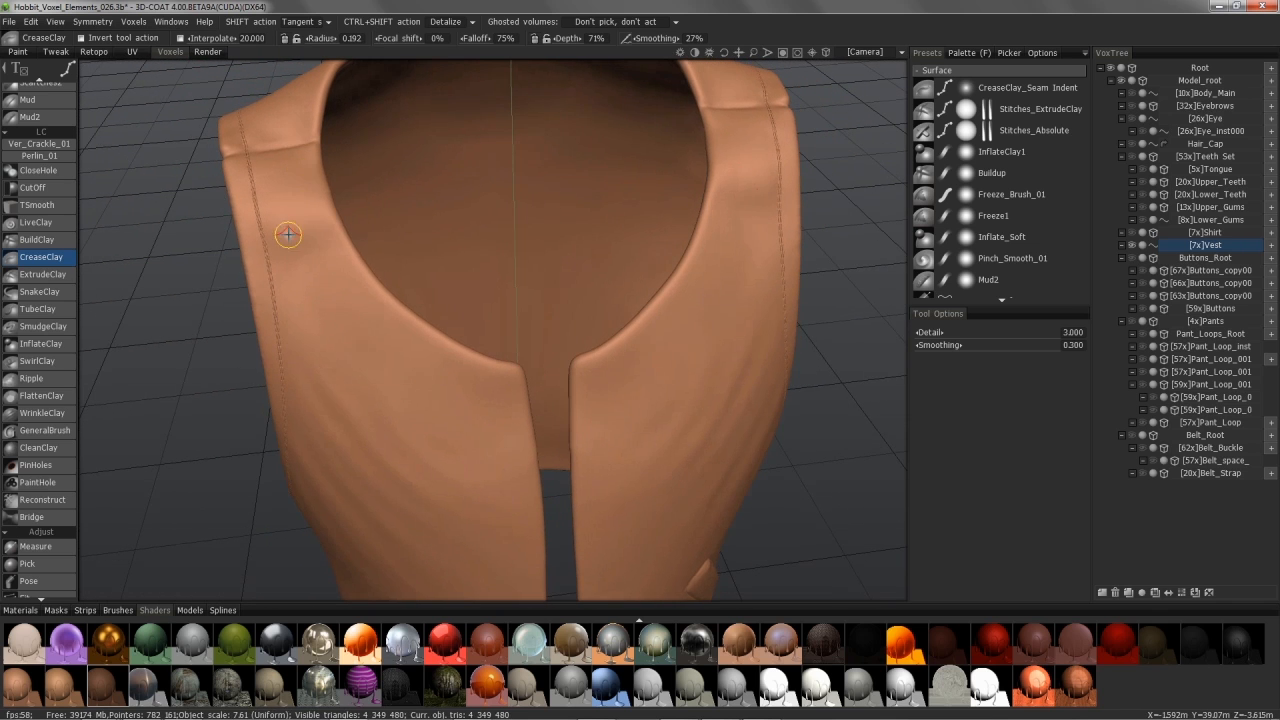
Step: Enable symmetry across the Z axis, showing then hiding the symmetry plane
{"action": "key", "text": "s"}
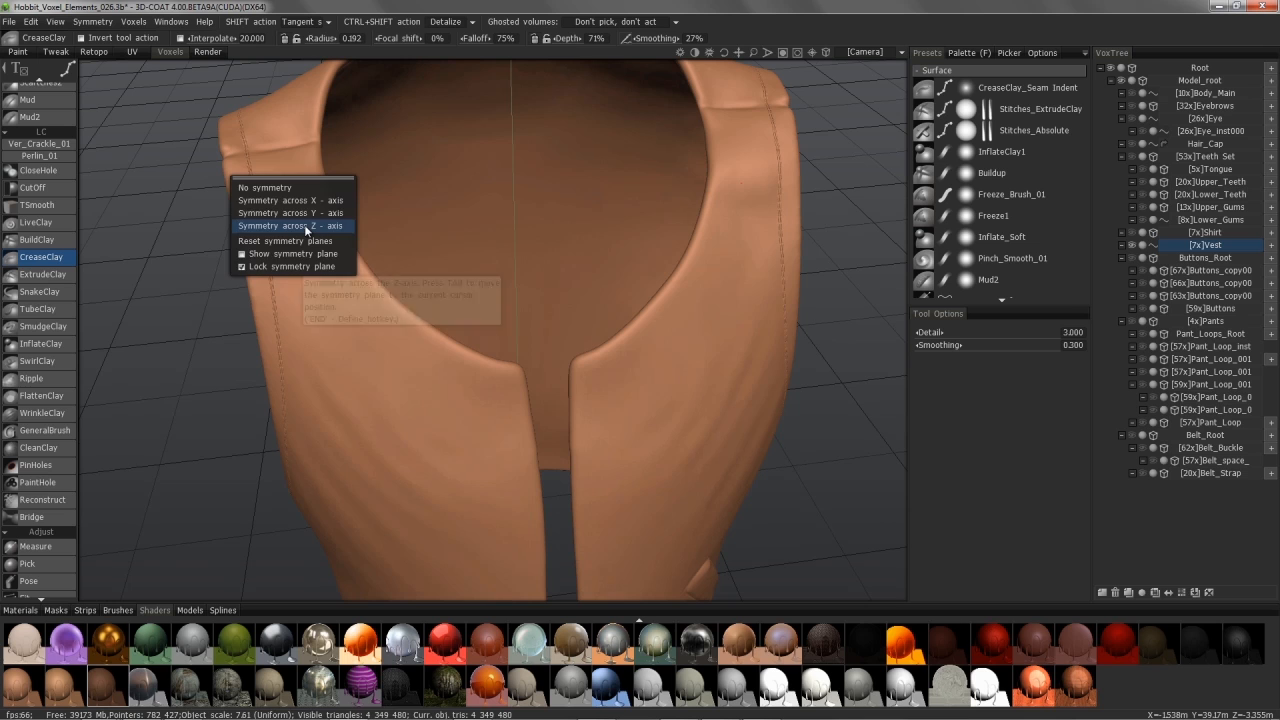
{"action": "left_click", "coordinate": [306, 228]}
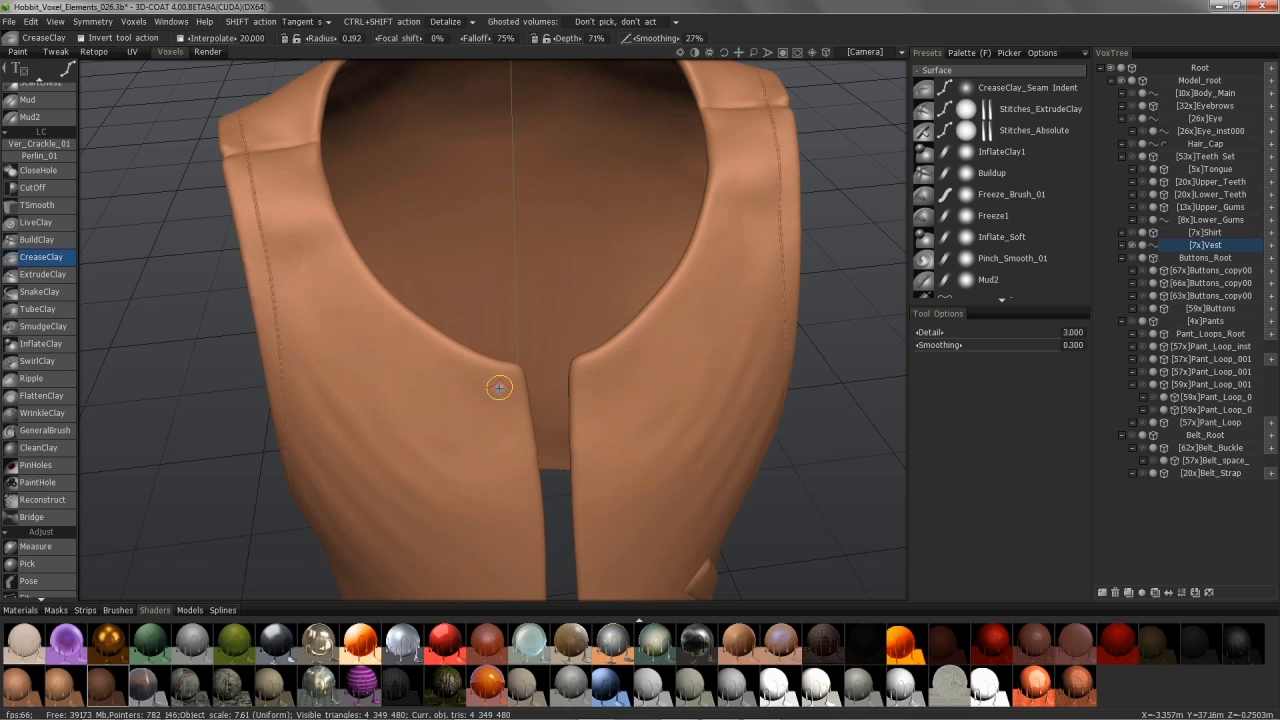
{"action": "left_click_drag", "start_coordinate": [500, 391], "coordinate": [497, 403], "text": "alt"}
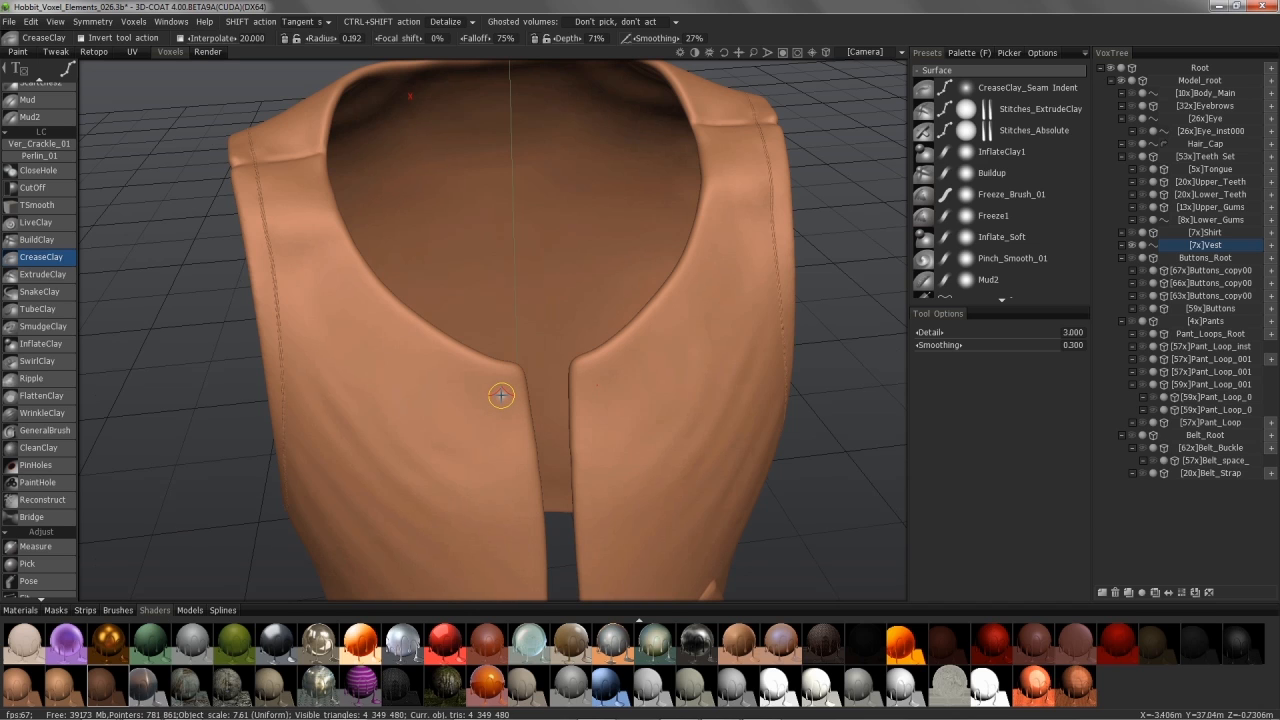
{"action": "left_click_drag", "start_coordinate": [316, 118], "coordinate": [305, 146], "text": "alt"}
{"action": "key", "text": "s"}
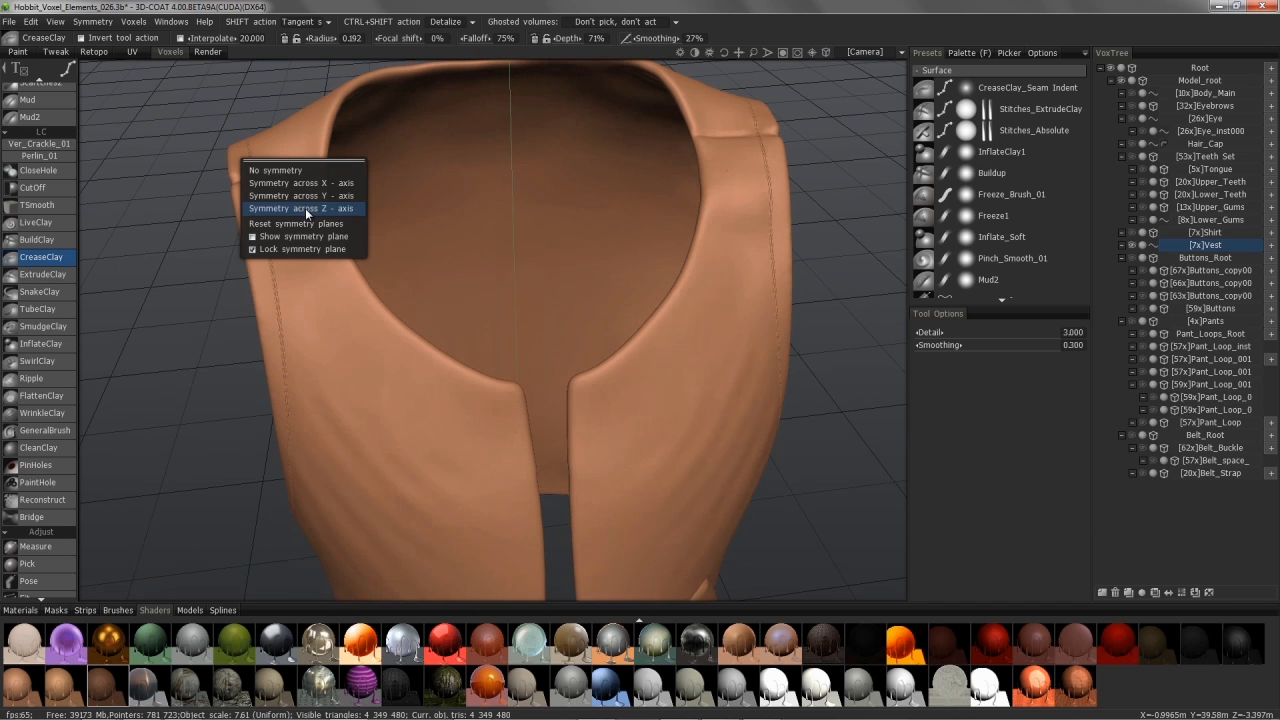
{"action": "left_click", "coordinate": [280, 241]}
{"action": "left_click_drag", "start_coordinate": [244, 270], "coordinate": [410, 373], "text": "alt"}
{"action": "key", "text": "s"}
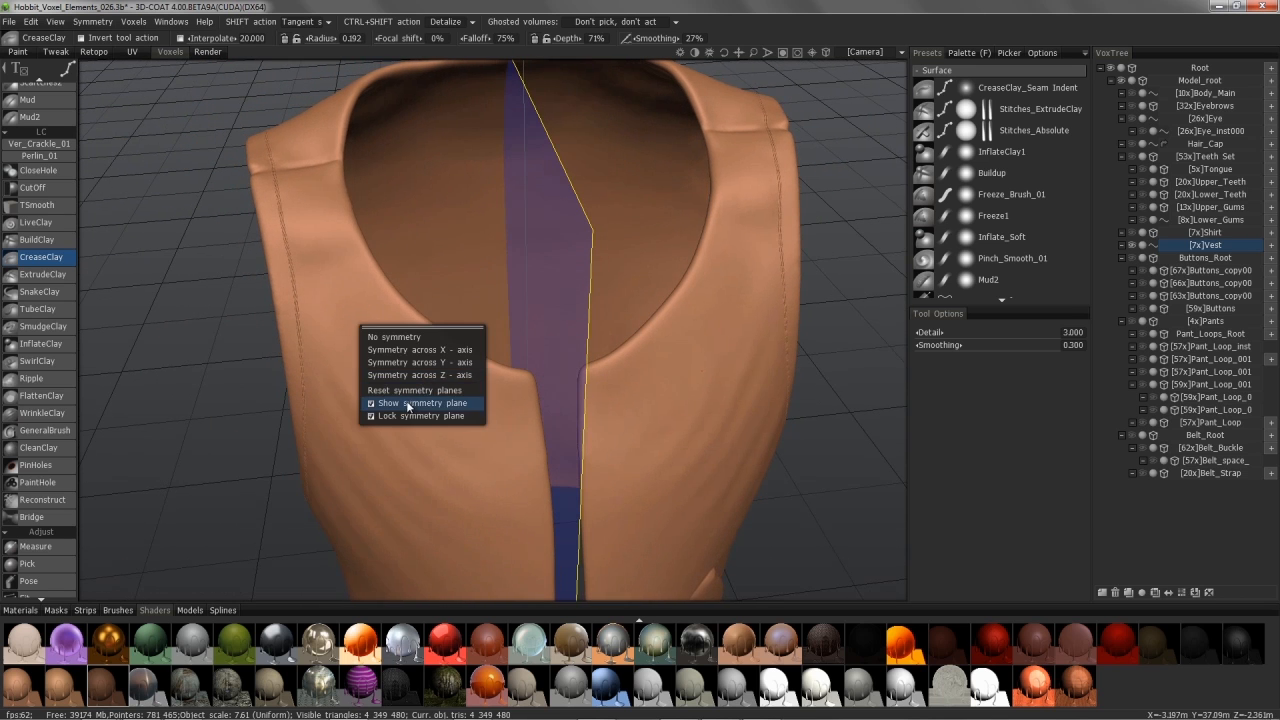
{"action": "left_click", "coordinate": [412, 406]}
{"action": "left_click_drag", "start_coordinate": [412, 406], "coordinate": [299, 138], "text": "alt"}
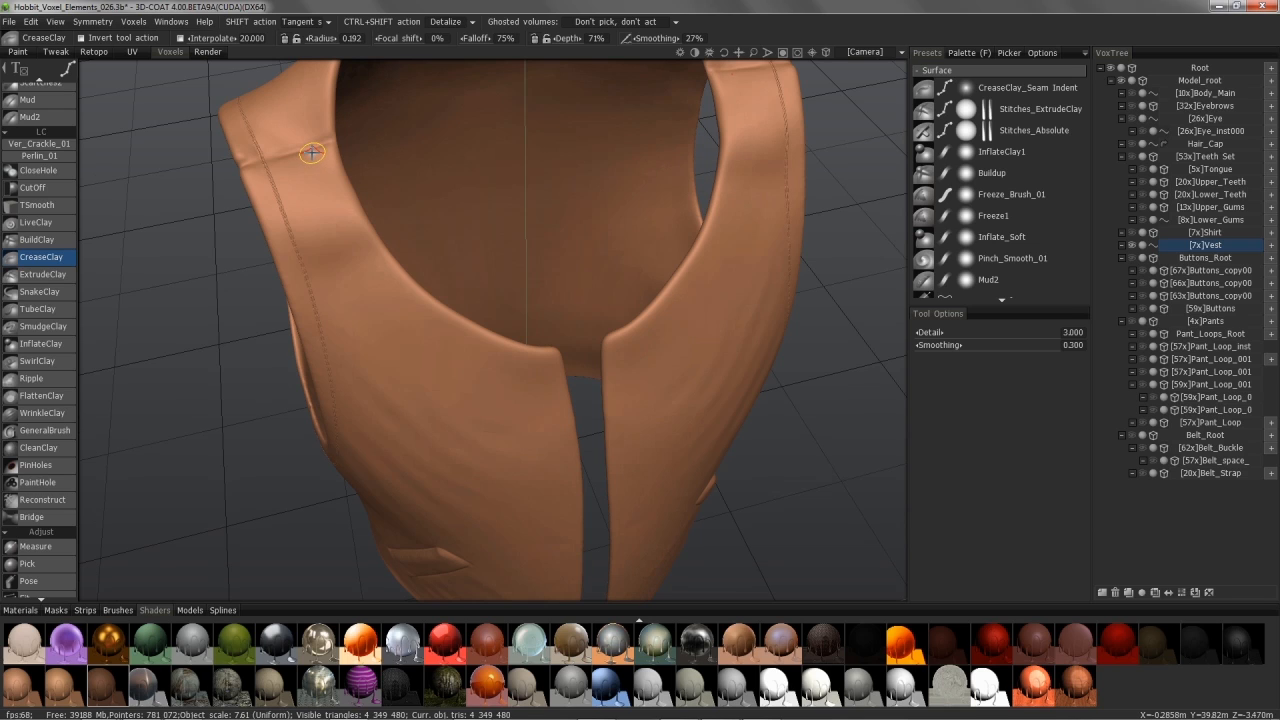
Step: Slightly enlarge the radius and place spline points from the shoulder along the neckline
{"action": "right_click_drag", "start_coordinate": [316, 152], "coordinate": [318, 152]}
{"action": "left_click", "coordinate": [117, 610]}
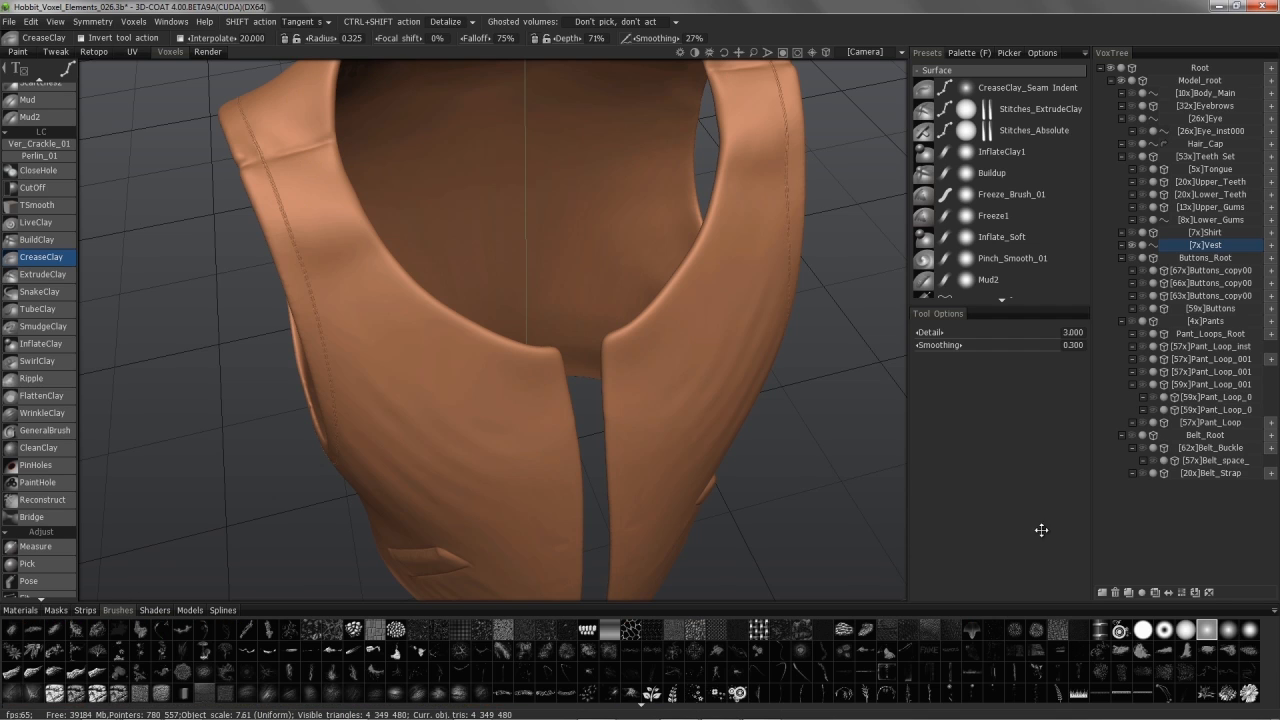
{"action": "left_click", "coordinate": [314, 151]}
{"action": "left_click", "coordinate": [338, 210]}
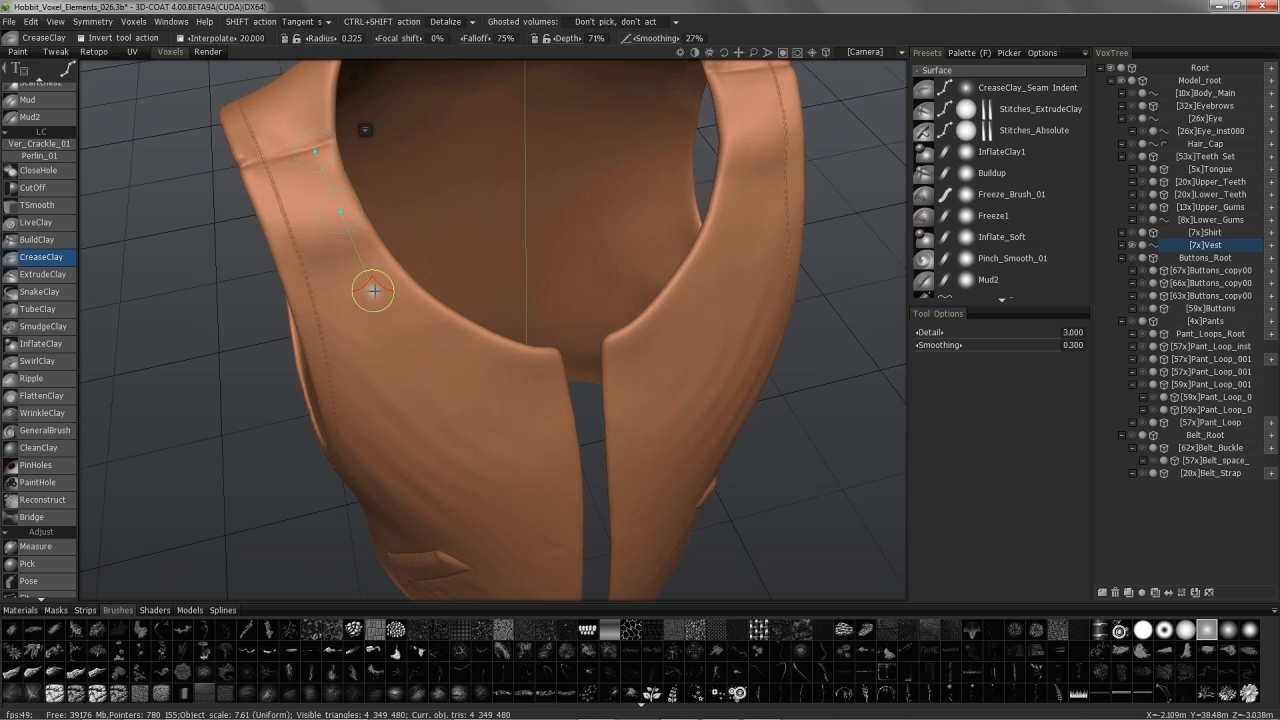
{"action": "left_click_drag", "start_coordinate": [362, 267], "coordinate": [376, 278], "text": "alt"}
{"action": "left_click", "coordinate": [376, 268]}
{"action": "left_click", "coordinate": [420, 316]}
{"action": "left_click_drag", "start_coordinate": [446, 336], "coordinate": [545, 374], "text": "alt"}
{"action": "left_click", "coordinate": [470, 345]}
{"action": "left_click", "coordinate": [510, 366]}
{"action": "left_click", "coordinate": [545, 374]}
Step: Continue the spline with points down the vest's front opening edge
{"action": "mouse_move", "coordinate": [551, 423]}
{"action": "left_mouse_down", "text": "alt"}
{"action": "mouse_move", "coordinate": [557, 380]}
{"action": "mouse_move", "coordinate": [576, 380]}
{"action": "mouse_move", "coordinate": [568, 367]}
{"action": "left_mouse_up", "text": "alt"}
{"action": "left_click", "coordinate": [555, 426]}
{"action": "left_click", "coordinate": [564, 372]}
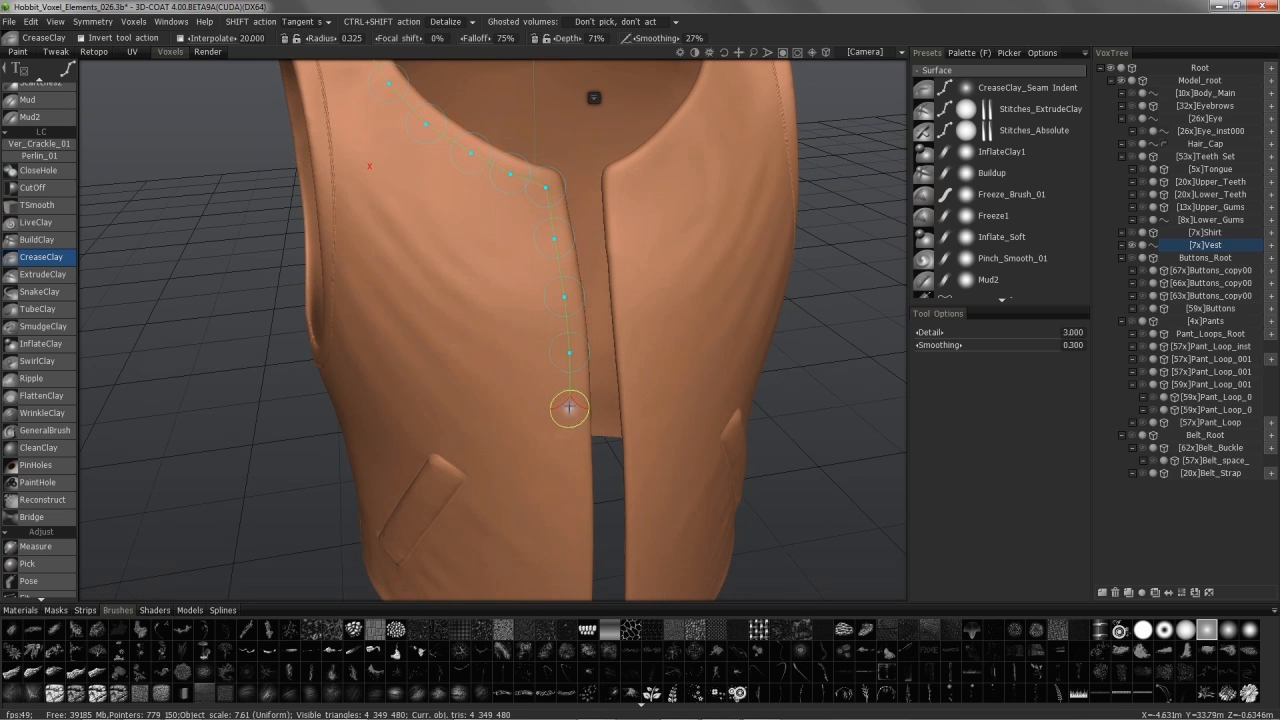
{"action": "left_click", "coordinate": [566, 443]}
{"action": "left_click_drag", "start_coordinate": [566, 443], "coordinate": [508, 428], "text": "alt"}
{"action": "left_click", "coordinate": [508, 429]}
{"action": "left_click_drag", "start_coordinate": [512, 499], "coordinate": [509, 398], "text": "alt"}
{"action": "left_click", "coordinate": [513, 431]}
{"action": "left_click", "coordinate": [514, 509]}
{"action": "middle_click_drag", "start_coordinate": [515, 518], "coordinate": [506, 366], "text": "alt"}
{"action": "left_click_drag", "start_coordinate": [519, 453], "coordinate": [517, 483], "text": "alt"}
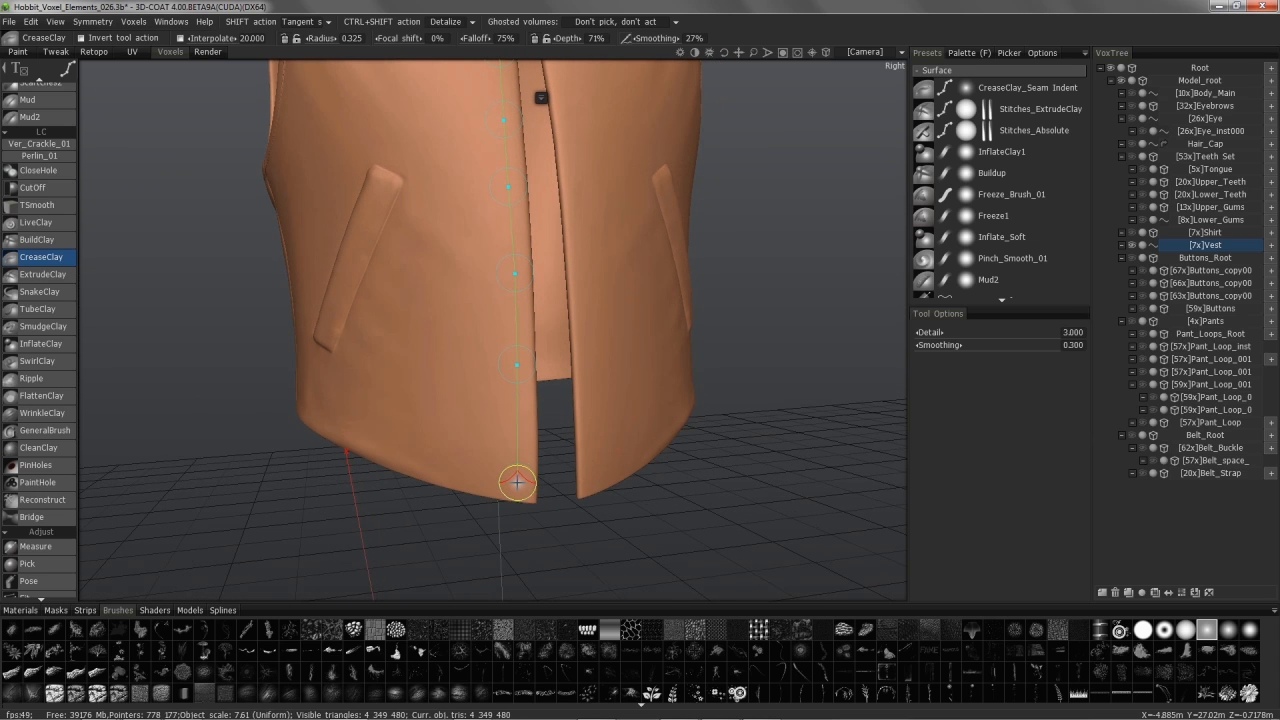
Step: Place the bottom-corner point and carry the spline along the hem toward the back
{"action": "left_click", "coordinate": [517, 483]}
{"action": "left_click_drag", "start_coordinate": [517, 483], "coordinate": [385, 454], "text": "alt"}
{"action": "left_click", "coordinate": [430, 468]}
{"action": "left_click", "coordinate": [323, 444]}
{"action": "left_click", "coordinate": [209, 424]}
{"action": "left_click", "coordinate": [343, 417]}
{"action": "left_click", "coordinate": [264, 431]}
{"action": "left_click", "coordinate": [547, 435]}
{"action": "left_click", "coordinate": [479, 446]}
{"action": "left_click", "coordinate": [421, 446]}
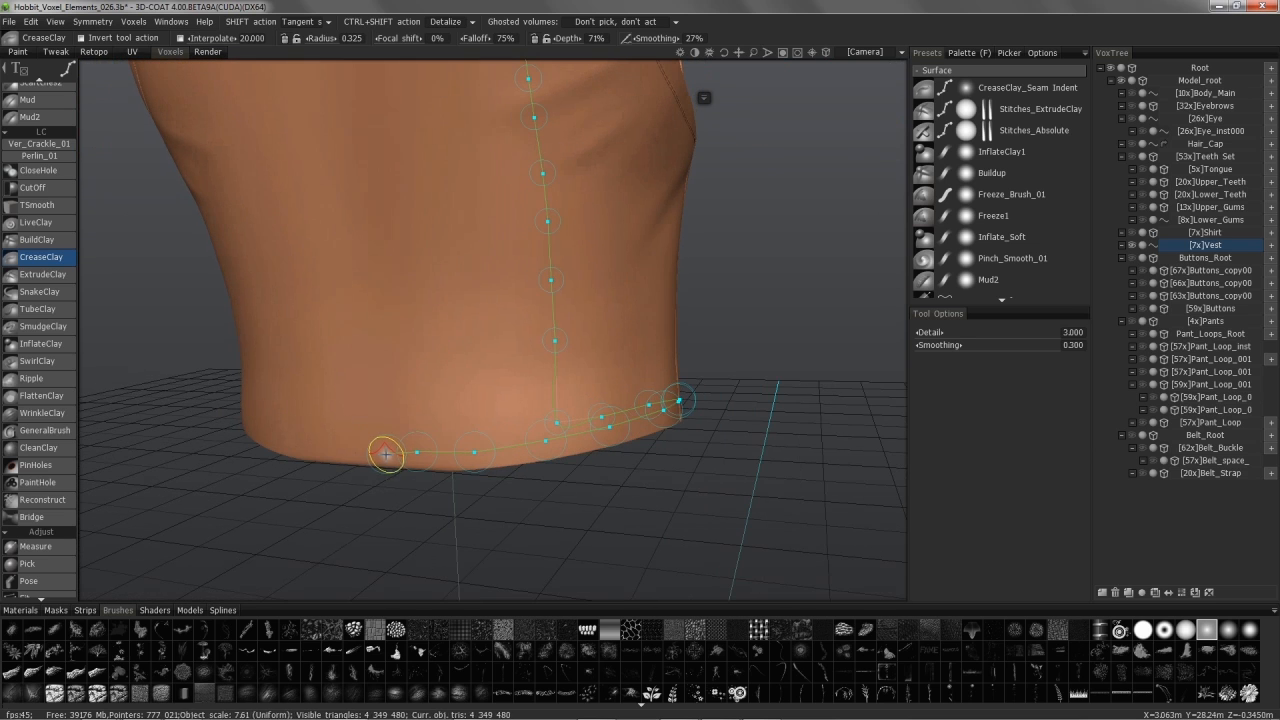
Step: Show the symmetry plane and add a final hem spline point where it meets the plane
{"action": "key", "text": "s"}
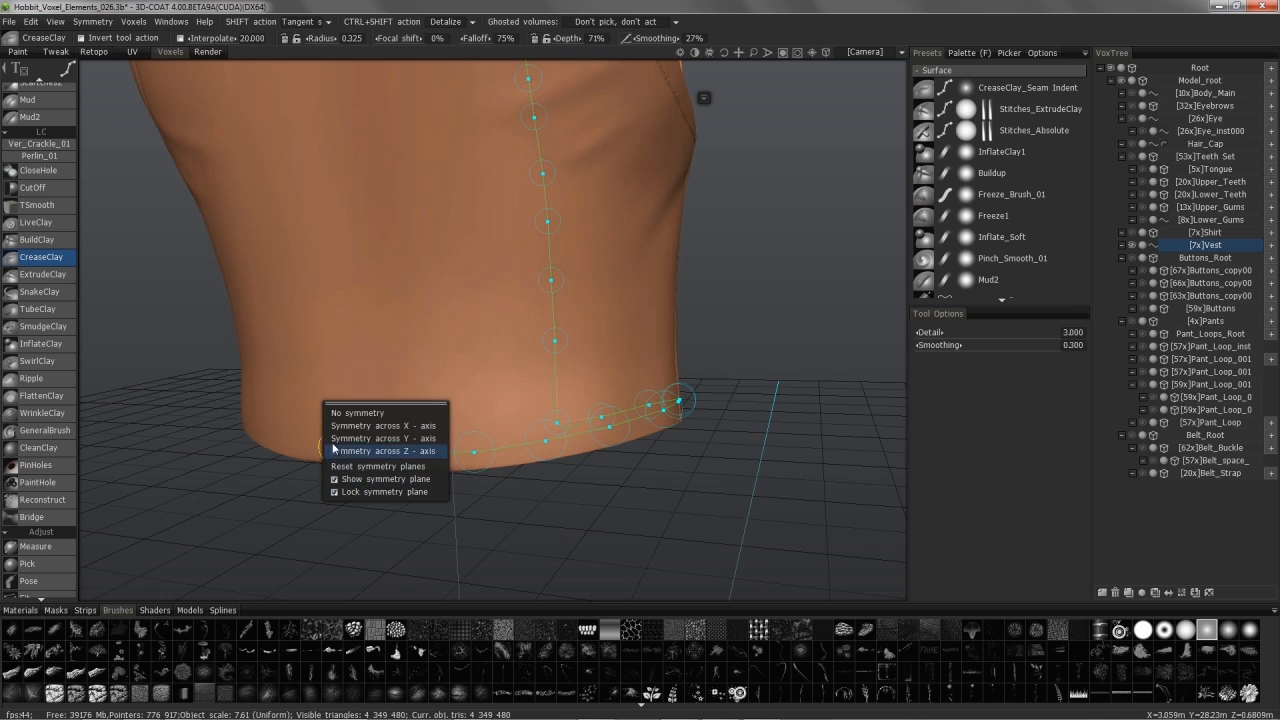
{"action": "left_click", "coordinate": [336, 479]}
{"action": "left_click_drag", "start_coordinate": [223, 460], "coordinate": [290, 472], "text": "alt"}
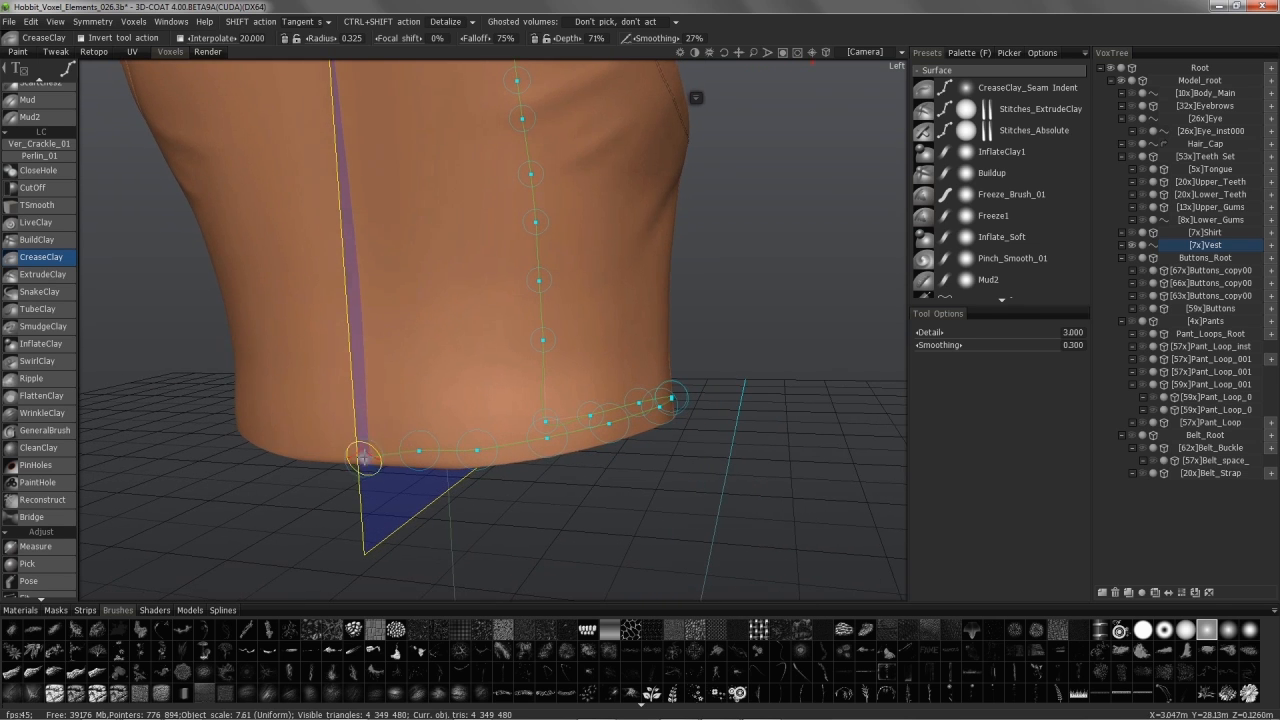
{"action": "left_click_drag", "start_coordinate": [371, 448], "coordinate": [368, 450], "text": "alt"}
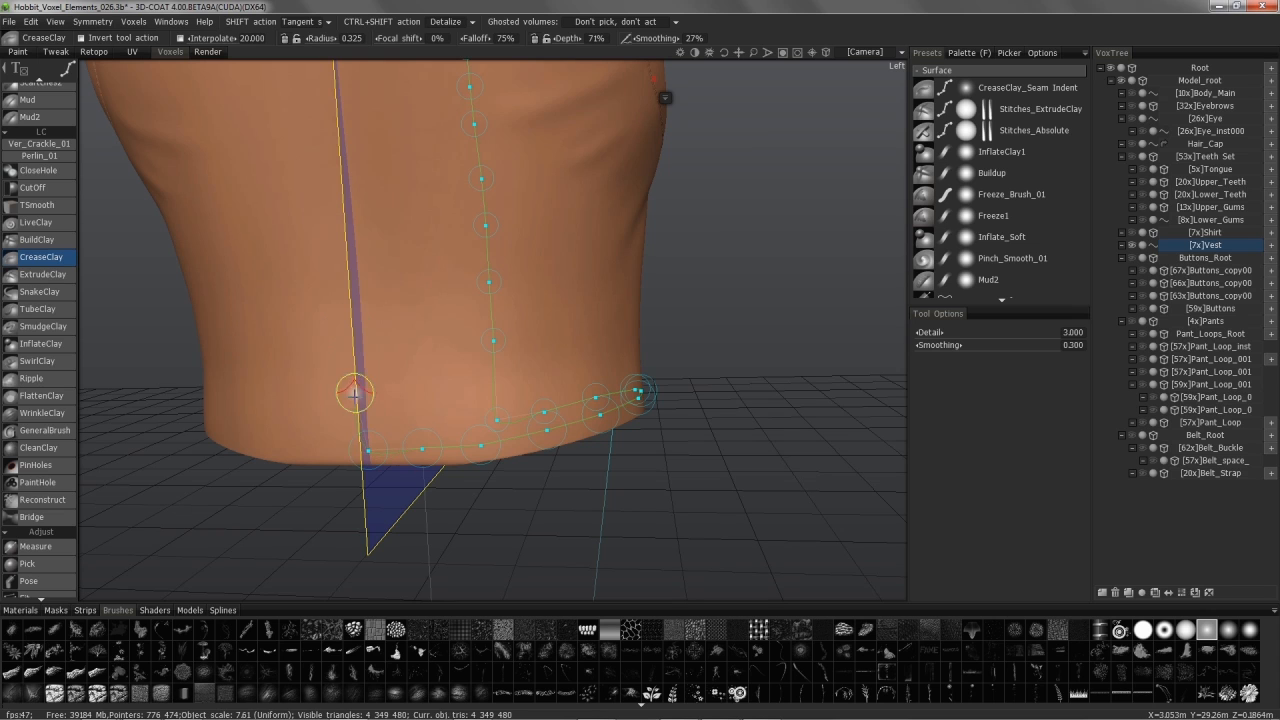
{"action": "left_click_drag", "start_coordinate": [413, 455], "coordinate": [378, 449], "text": "alt"}
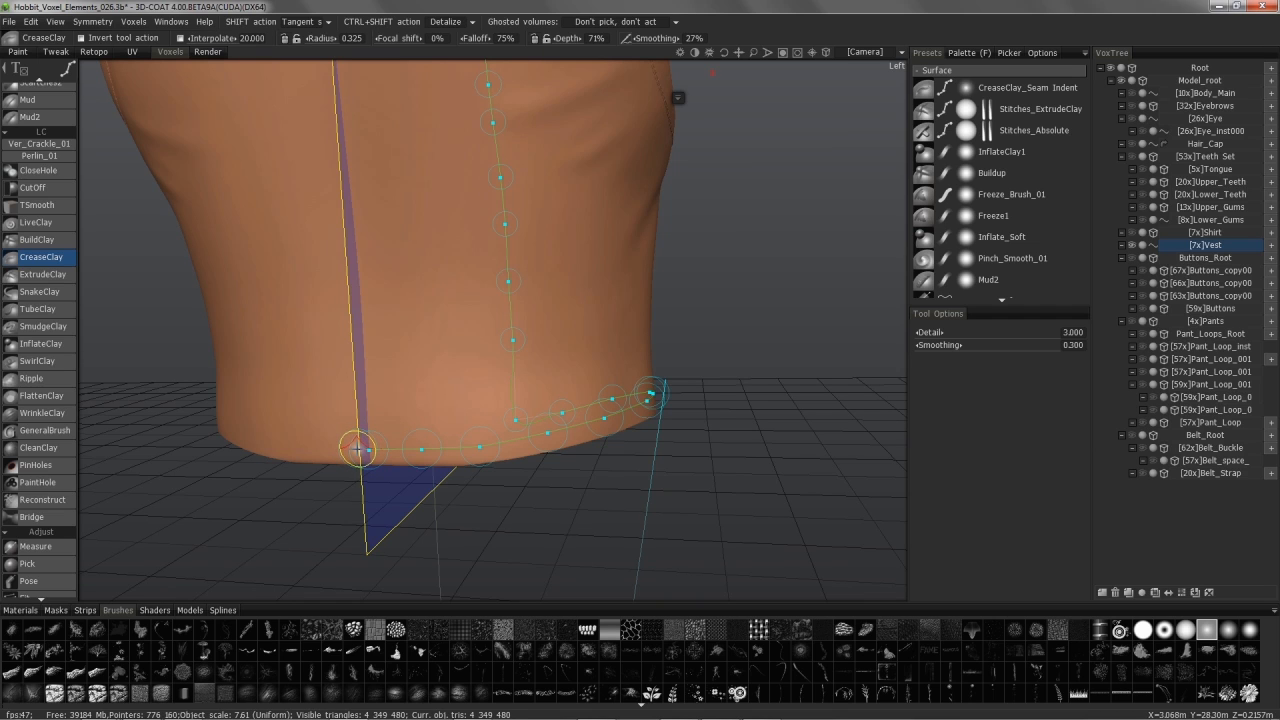
{"action": "mouse_move", "coordinate": [308, 449]}
{"action": "middle_mouse_down"}
{"action": "mouse_move", "coordinate": [357, 400]}
{"action": "mouse_move", "coordinate": [414, 409]}
{"action": "mouse_move", "coordinate": [367, 440]}
{"action": "mouse_move", "coordinate": [323, 437]}
{"action": "middle_mouse_up"}
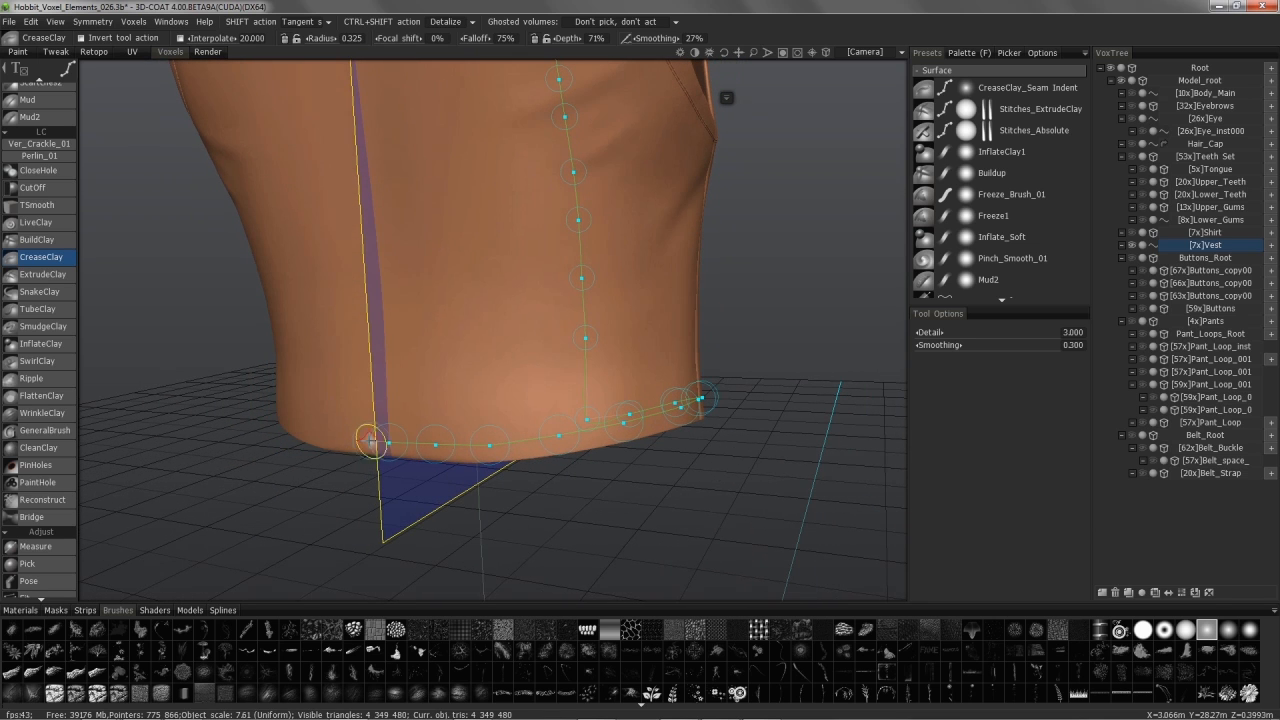
{"action": "left_click", "coordinate": [326, 435]}
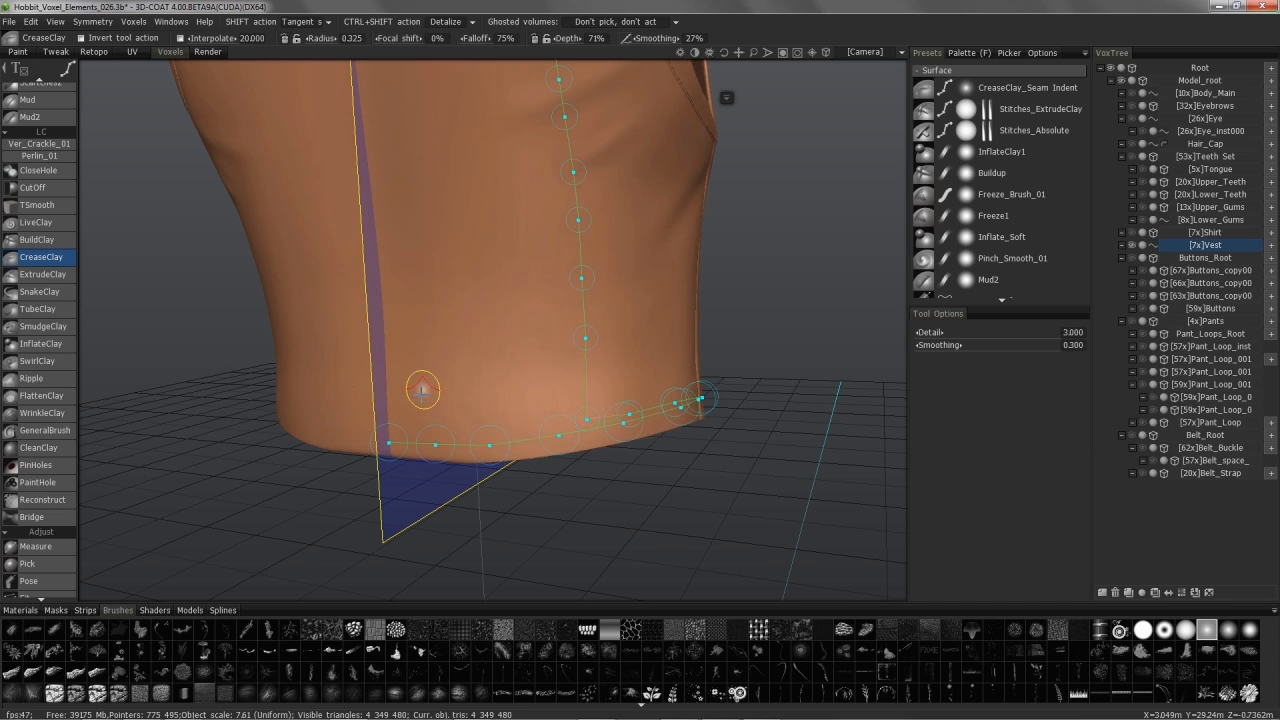
{"action": "left_click_drag", "start_coordinate": [485, 478], "coordinate": [632, 474]}
{"action": "left_click_drag", "start_coordinate": [544, 414], "coordinate": [591, 437], "text": "alt"}
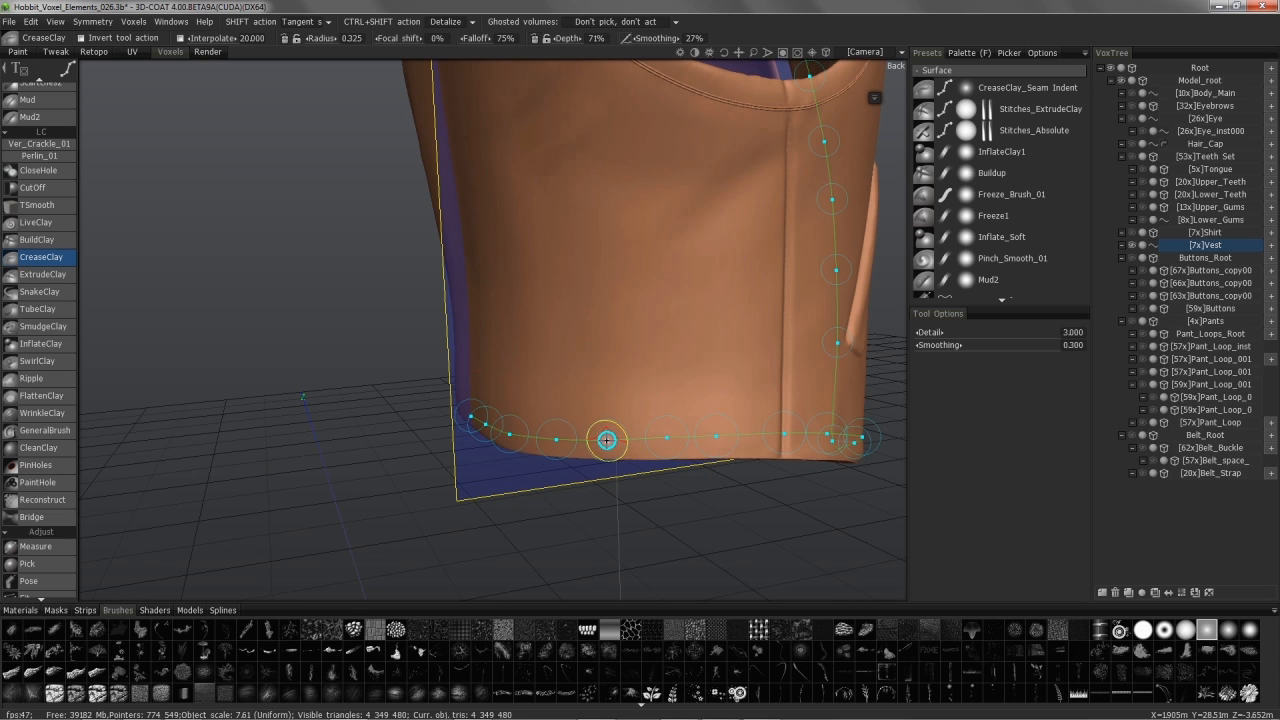
Step: Slide the misplaced hem control point along the vest's bottom edge, checking from below
{"action": "mouse_move", "coordinate": [667, 436]}
{"action": "left_mouse_down", "text": "alt"}
{"action": "mouse_move", "coordinate": [611, 443]}
{"action": "mouse_move", "coordinate": [651, 449]}
{"action": "mouse_move", "coordinate": [663, 437]}
{"action": "left_mouse_up", "text": "alt"}
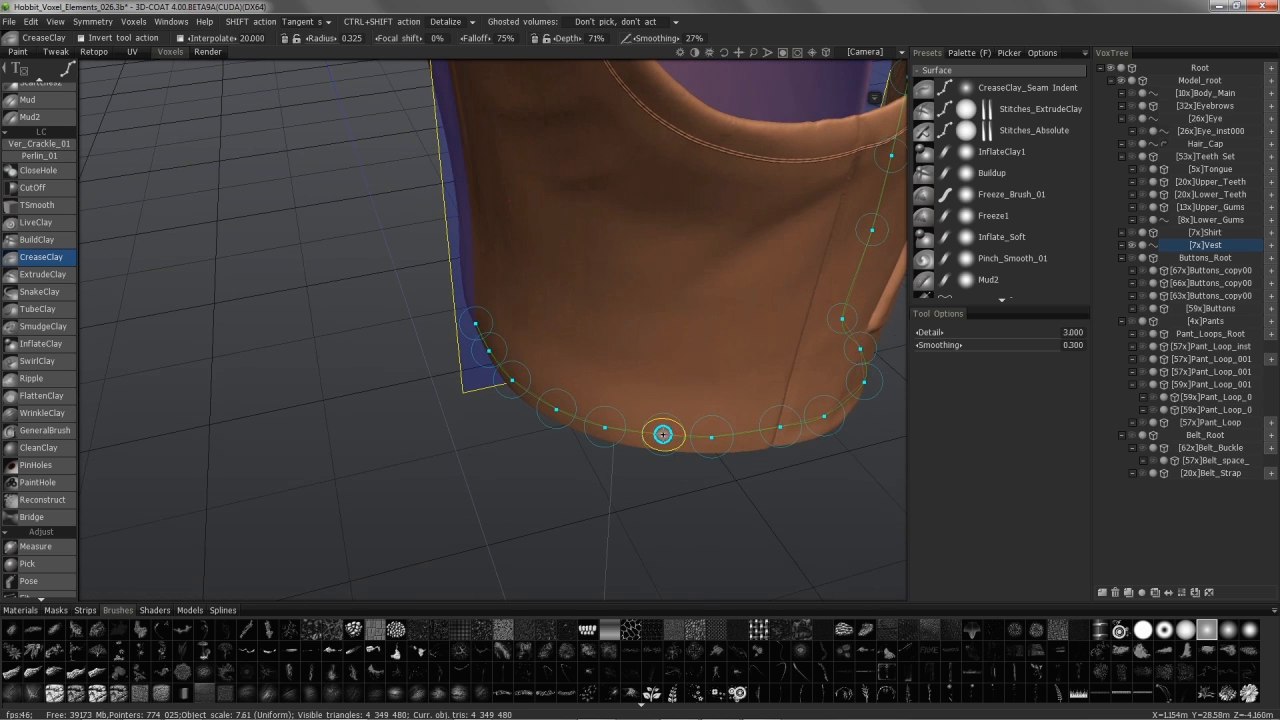
{"action": "left_click_drag", "start_coordinate": [662, 434], "coordinate": [623, 429]}
{"action": "mouse_move", "coordinate": [702, 444]}
{"action": "left_mouse_down", "text": "alt"}
{"action": "mouse_move", "coordinate": [706, 434]}
{"action": "mouse_move", "coordinate": [757, 503]}
{"action": "mouse_move", "coordinate": [580, 442]}
{"action": "mouse_move", "coordinate": [630, 468]}
{"action": "mouse_move", "coordinate": [763, 489]}
{"action": "mouse_move", "coordinate": [752, 505]}
{"action": "mouse_move", "coordinate": [708, 486]}
{"action": "mouse_move", "coordinate": [754, 473]}
{"action": "left_mouse_up", "text": "alt"}
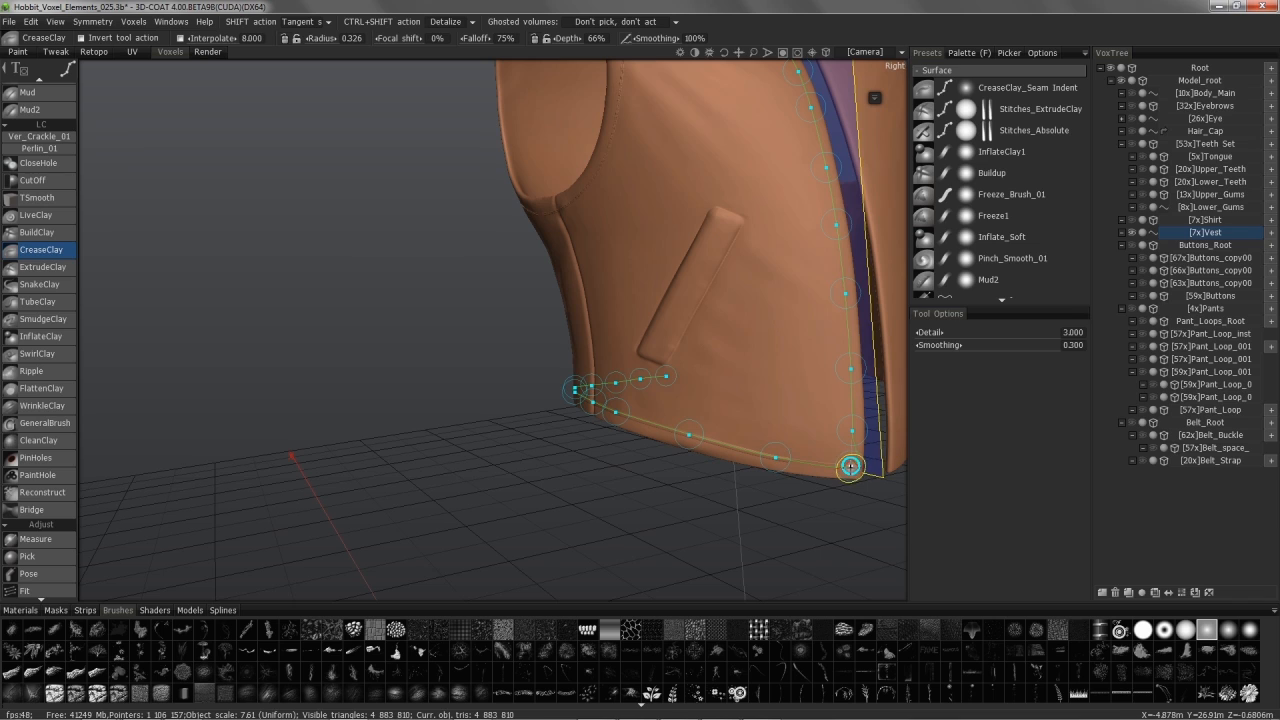
Step: Toggle B-spline interpolation, nudge the end control points, and set brush Depth to 44%
{"action": "right_click", "coordinate": [879, 104]}
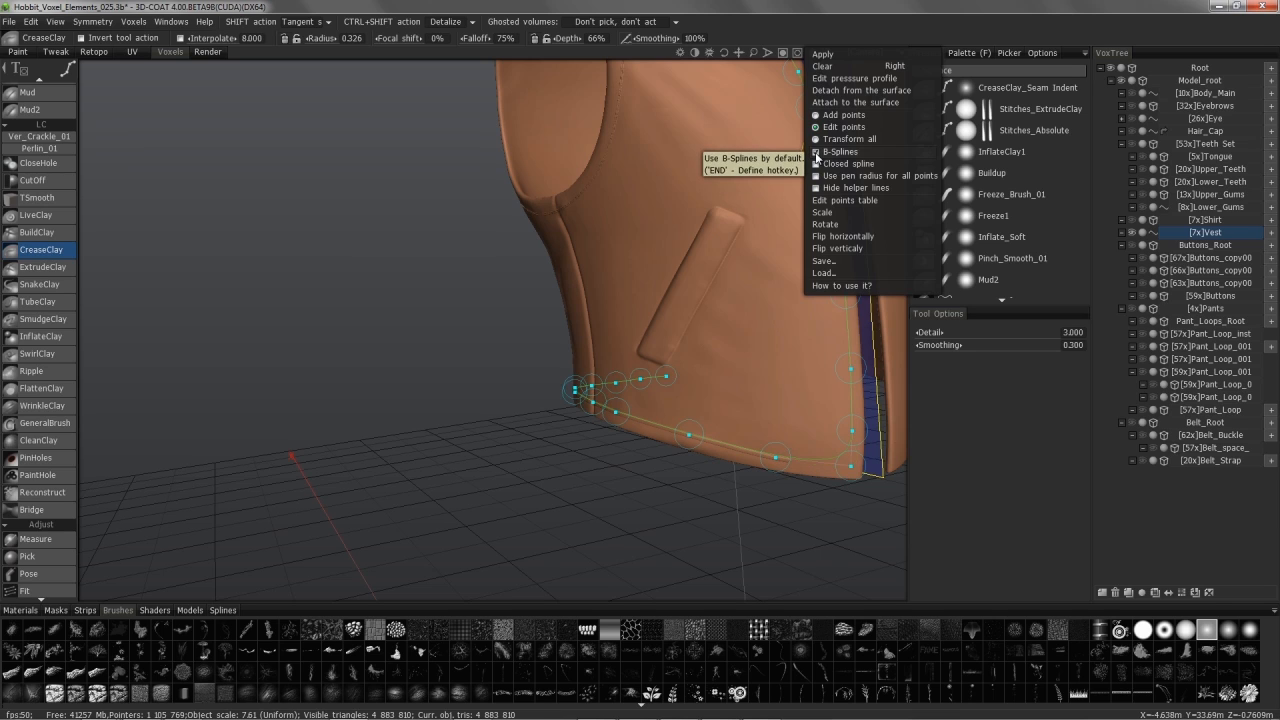
{"action": "left_click", "coordinate": [817, 152]}
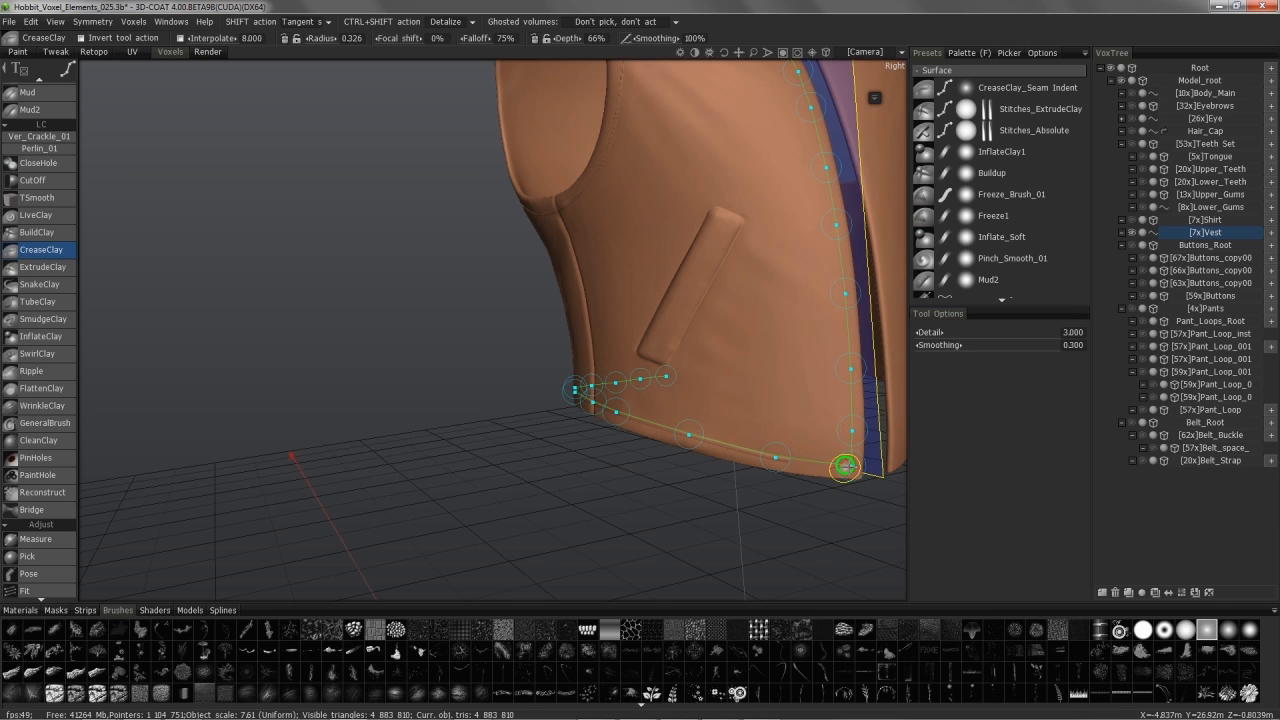
{"action": "right_click", "coordinate": [848, 112]}
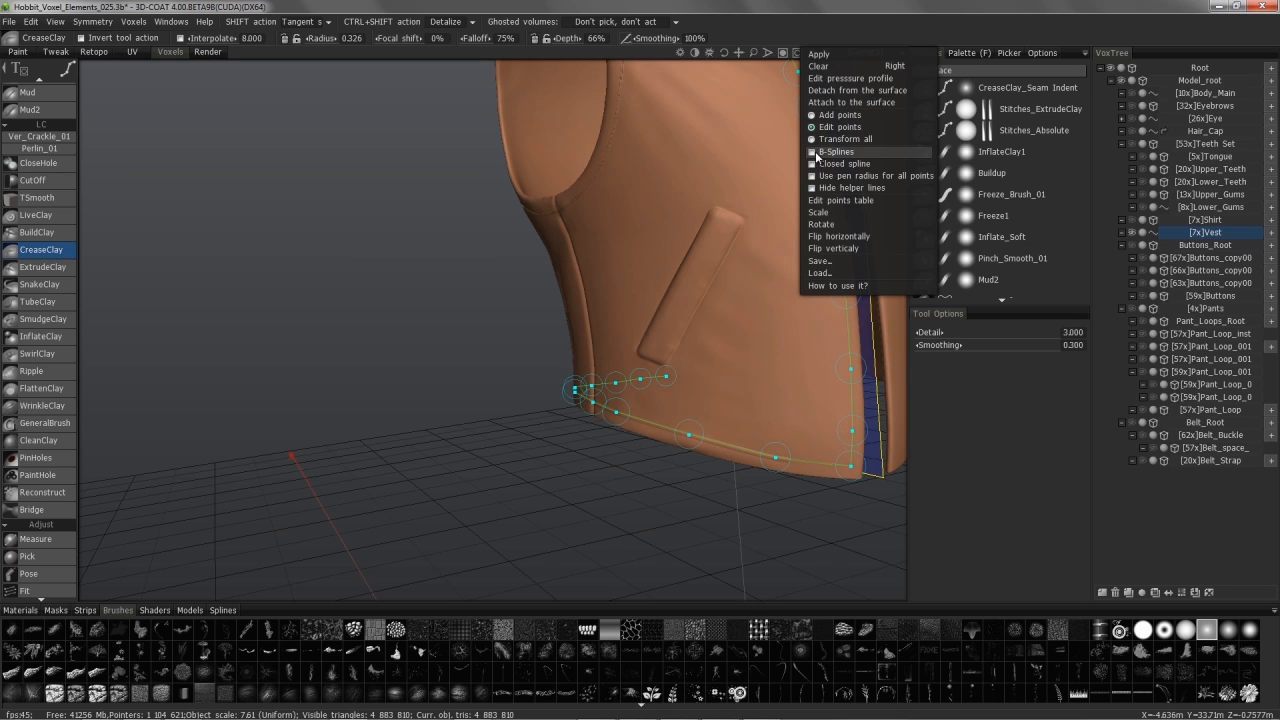
{"action": "left_click_drag", "start_coordinate": [793, 455], "coordinate": [808, 356], "text": "alt"}
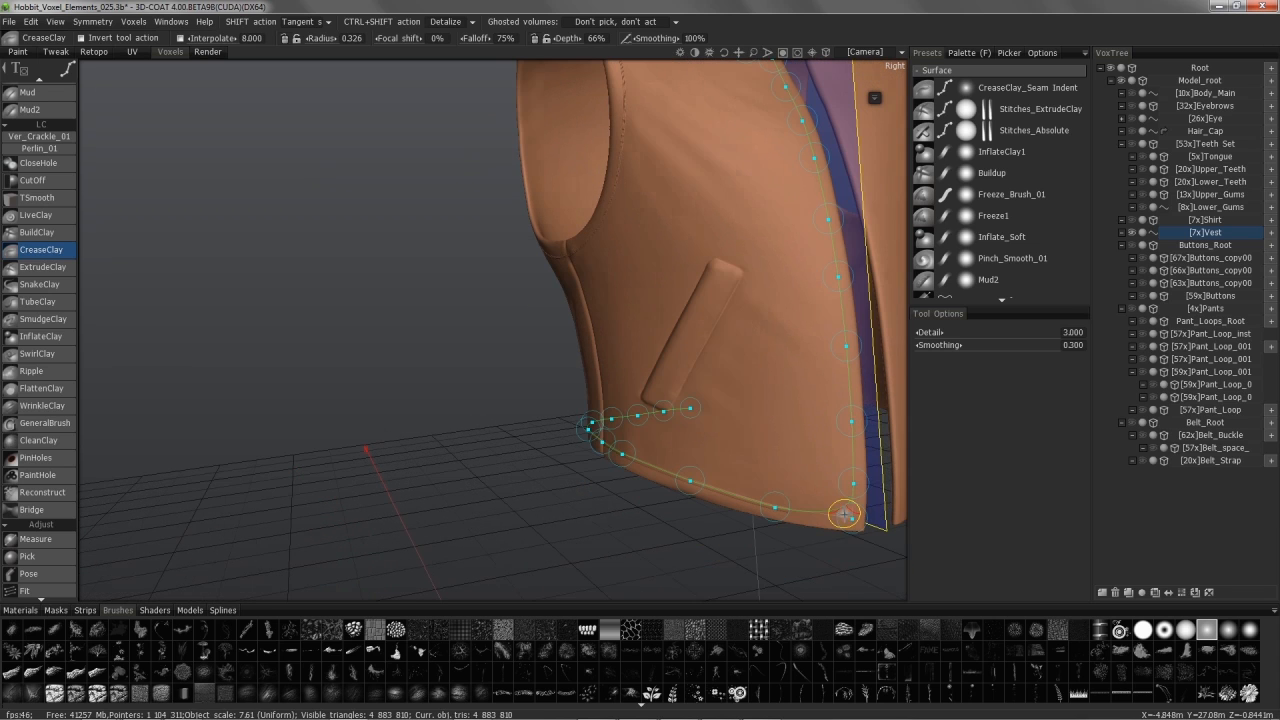
{"action": "left_click_drag", "start_coordinate": [841, 517], "coordinate": [851, 517]}
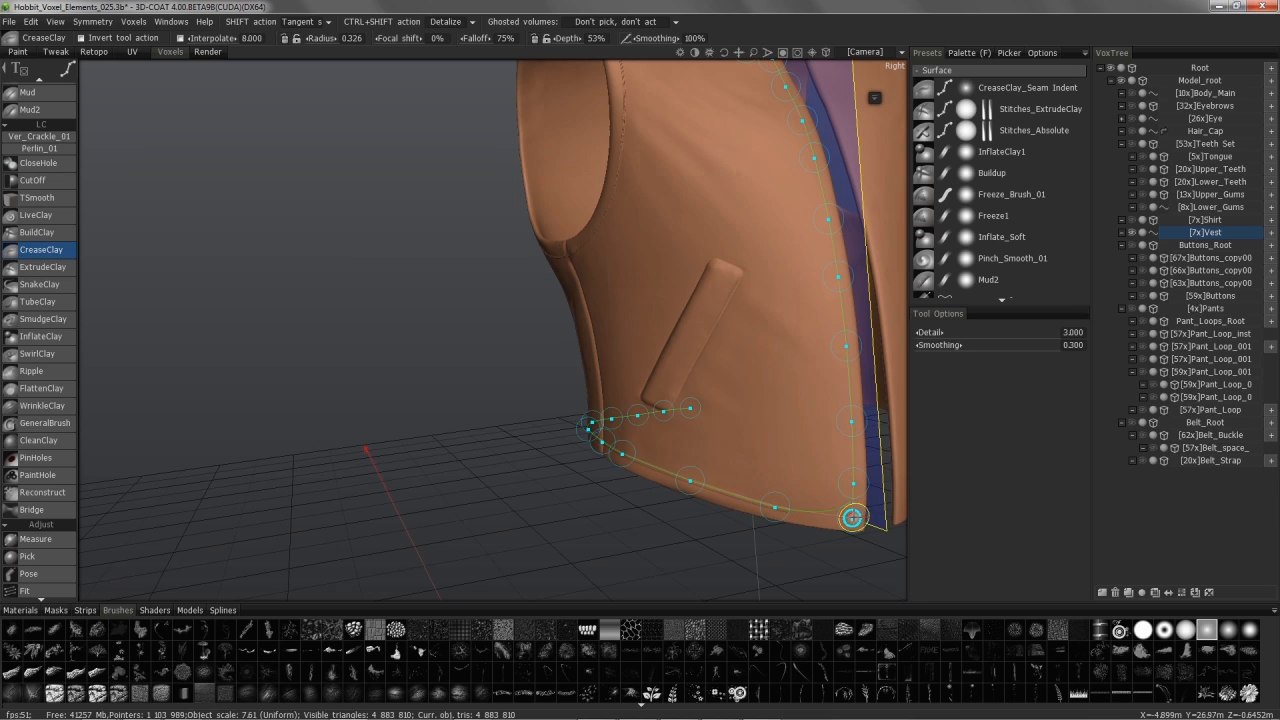
{"action": "left_click_drag", "start_coordinate": [853, 485], "coordinate": [860, 485]}
{"action": "right_click_drag", "start_coordinate": [852, 518], "coordinate": [851, 520]}
{"action": "left_click", "coordinate": [877, 100]}
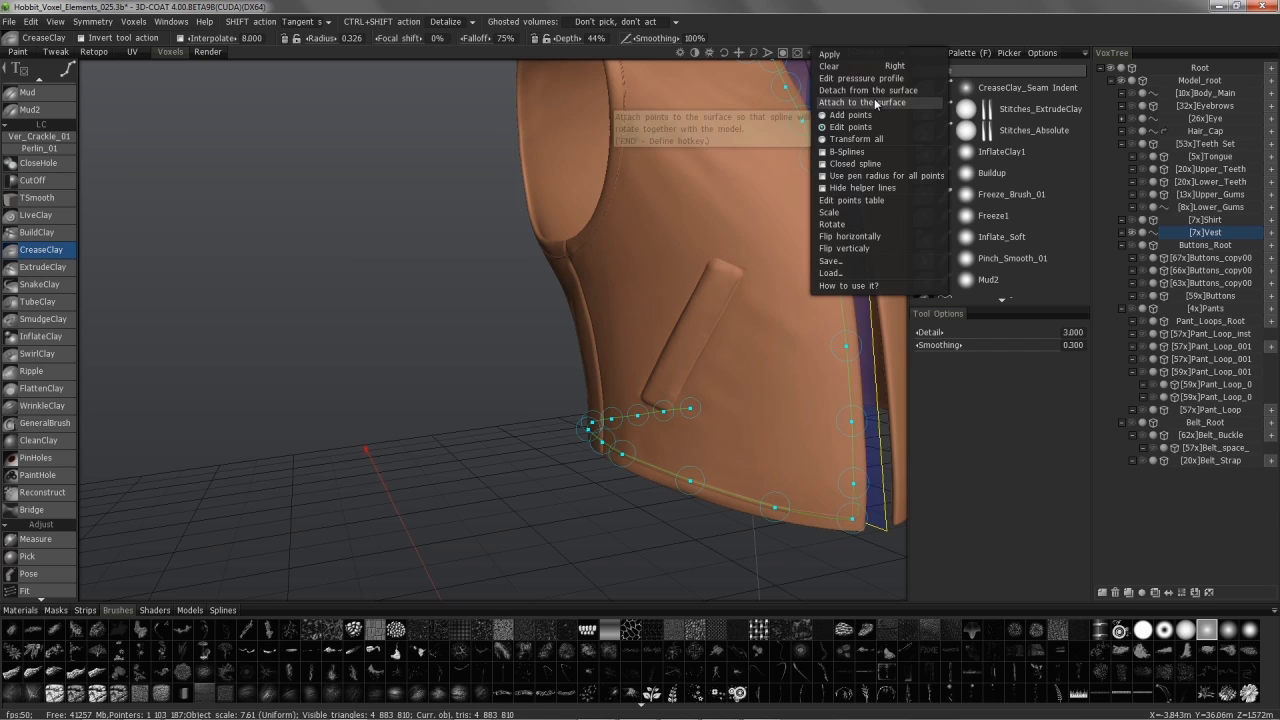
{"action": "left_click", "coordinate": [879, 200]}
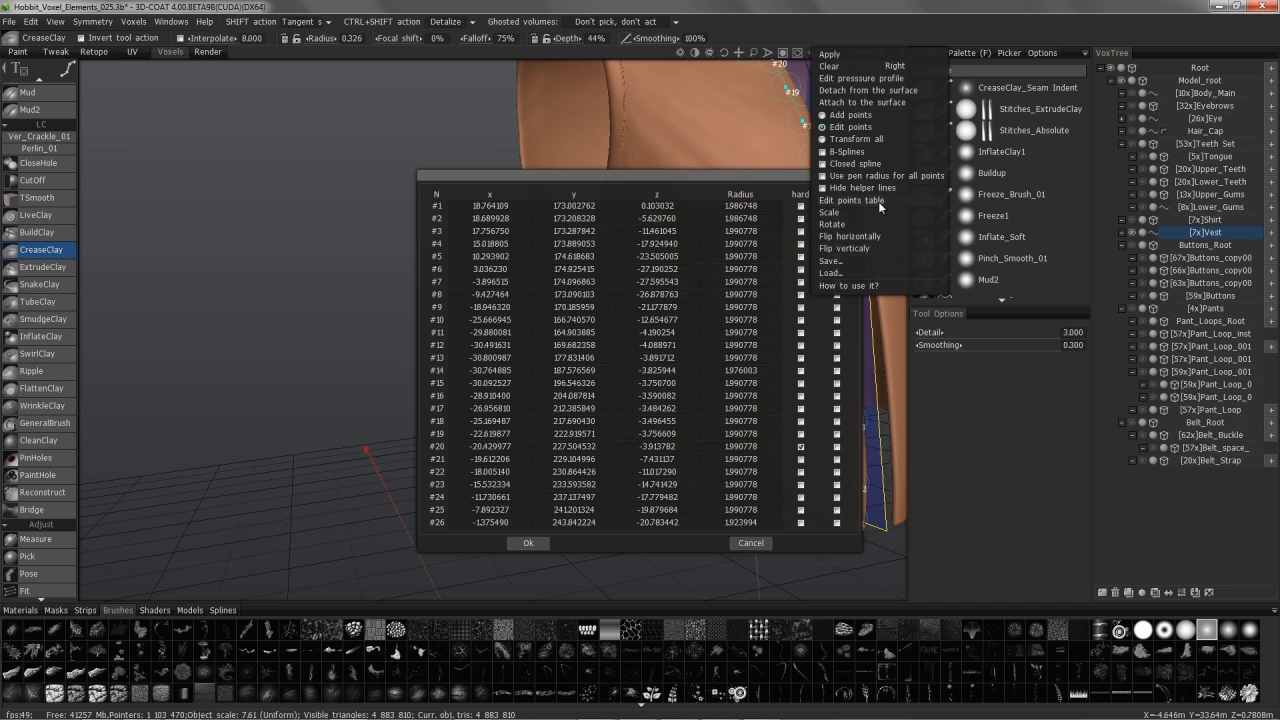
{"action": "left_click_drag", "start_coordinate": [721, 176], "coordinate": [451, 131]}
{"action": "scroll", "coordinate": [707, 327], "scroll_direction": "down", "scroll_amount": 4}
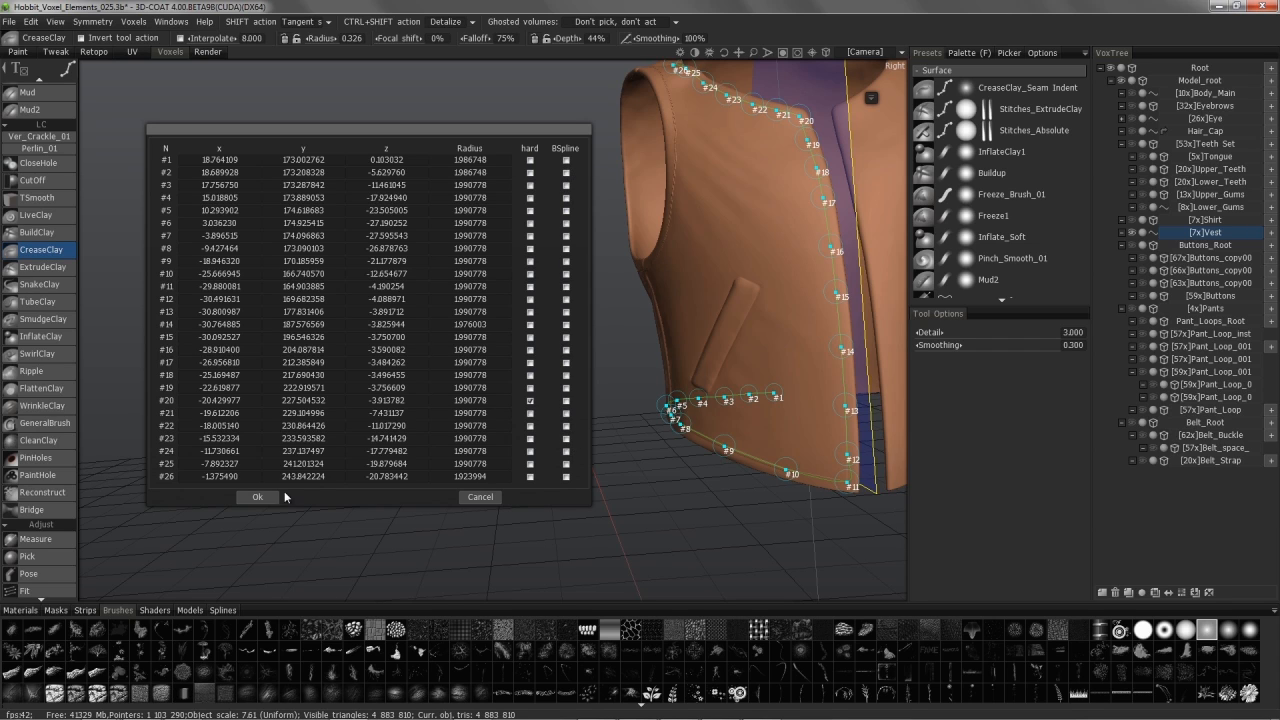
{"action": "left_click", "coordinate": [477, 501]}
{"action": "left_click_drag", "start_coordinate": [812, 363], "coordinate": [820, 363], "text": "alt"}
{"action": "middle_click_drag", "start_coordinate": [820, 363], "coordinate": [820, 420], "text": "alt"}
{"action": "left_click_drag", "start_coordinate": [820, 420], "coordinate": [806, 400], "text": "alt"}
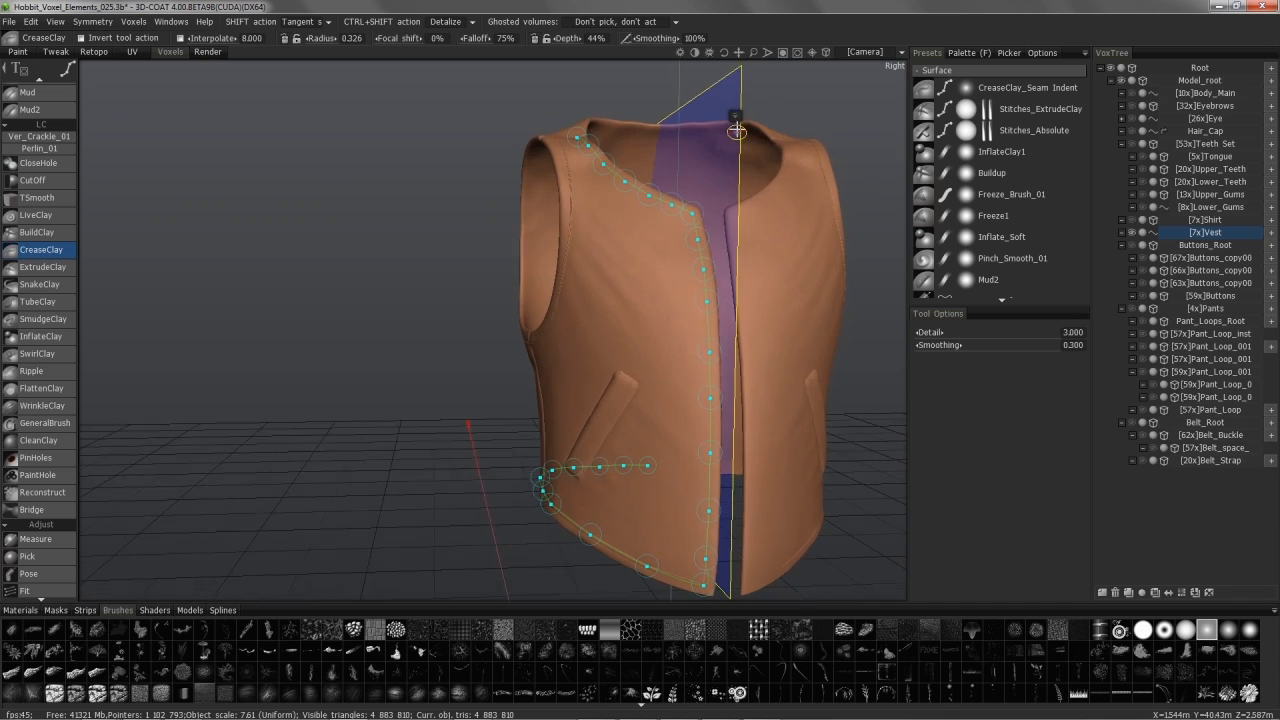
{"action": "left_click", "coordinate": [738, 130]}
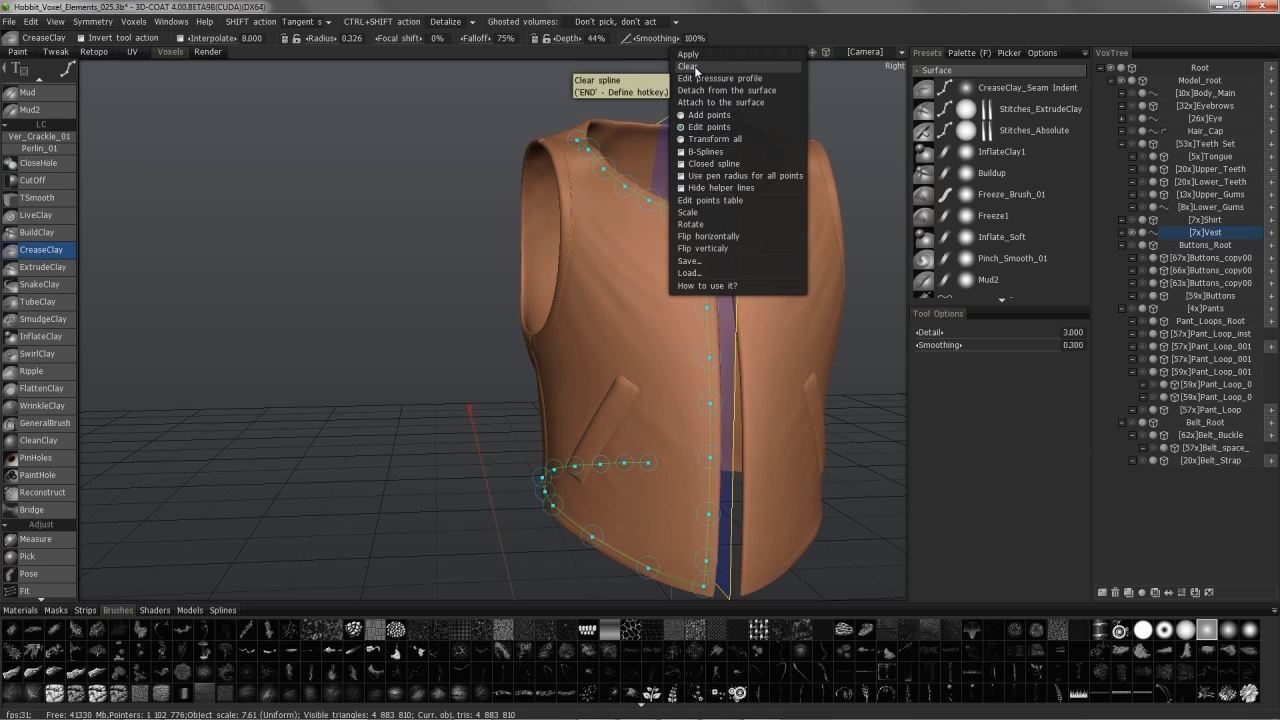
{"action": "left_click", "coordinate": [719, 80]}
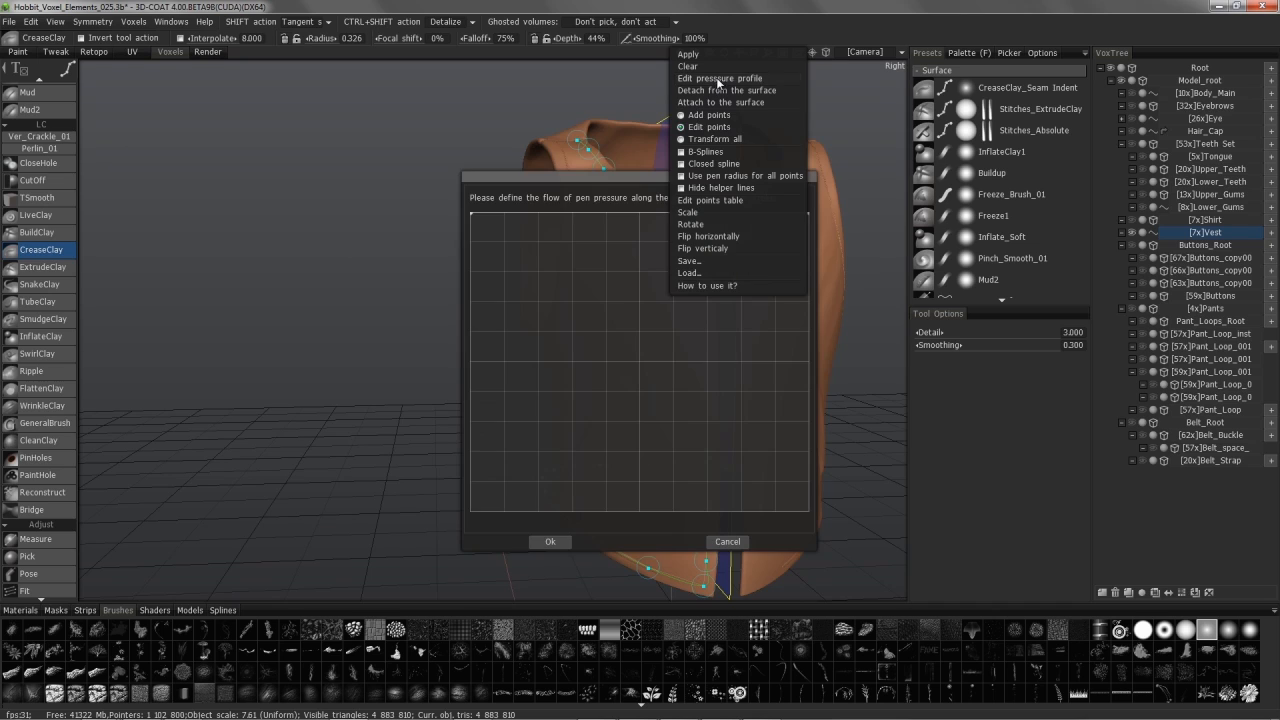
{"action": "left_click_drag", "start_coordinate": [675, 177], "coordinate": [360, 123]}
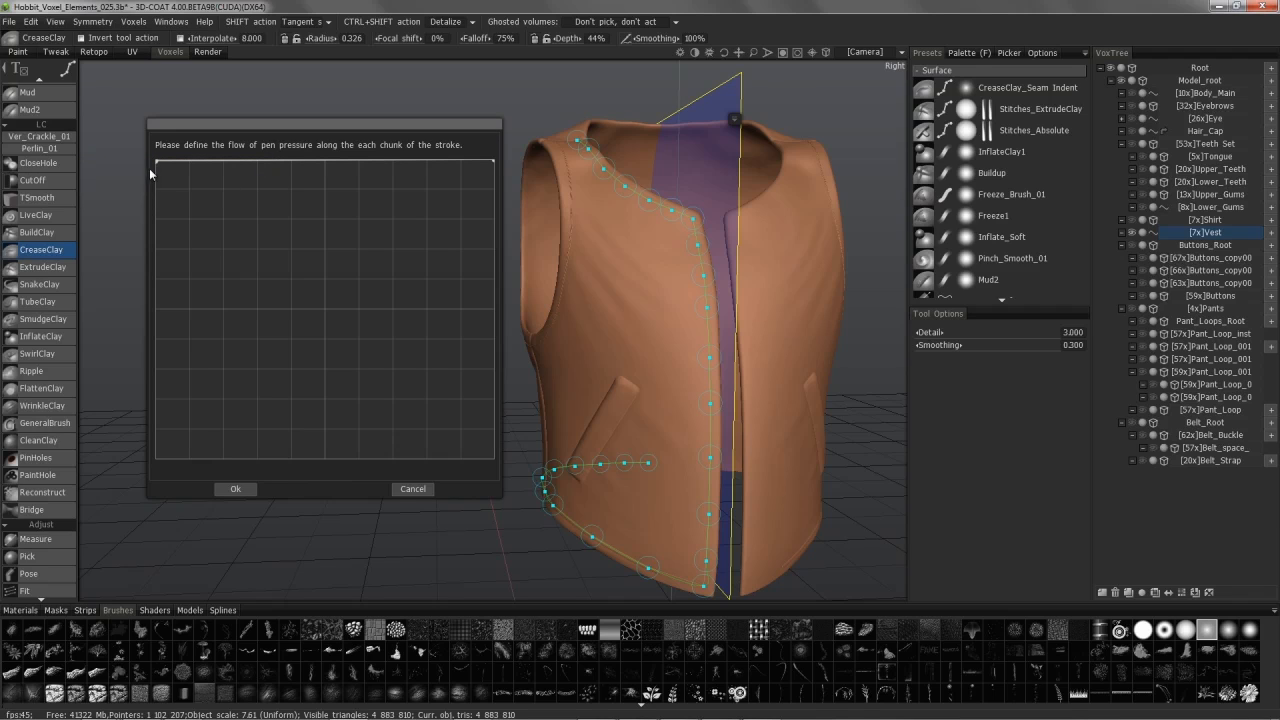
{"action": "left_click_drag", "start_coordinate": [157, 163], "coordinate": [158, 307]}
{"action": "left_click_drag", "start_coordinate": [492, 164], "coordinate": [494, 307]}
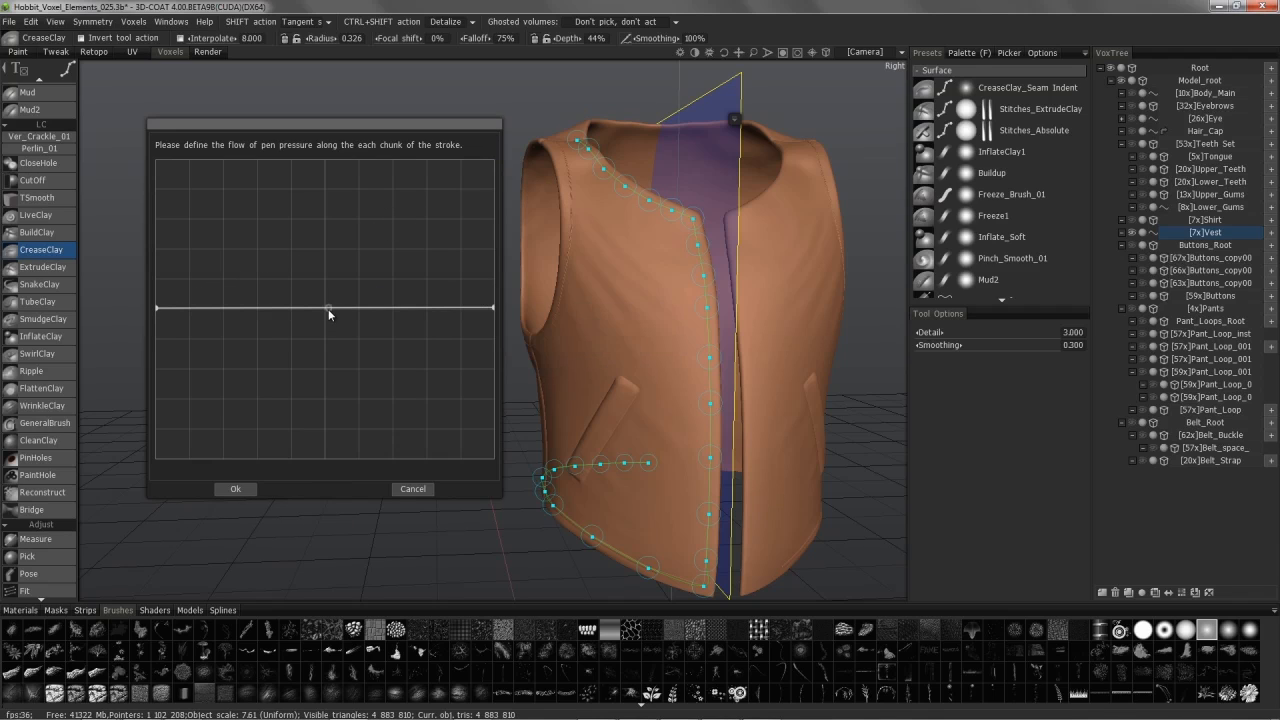
{"action": "left_click_drag", "start_coordinate": [494, 308], "coordinate": [496, 269]}
{"action": "left_click", "coordinate": [391, 280]}
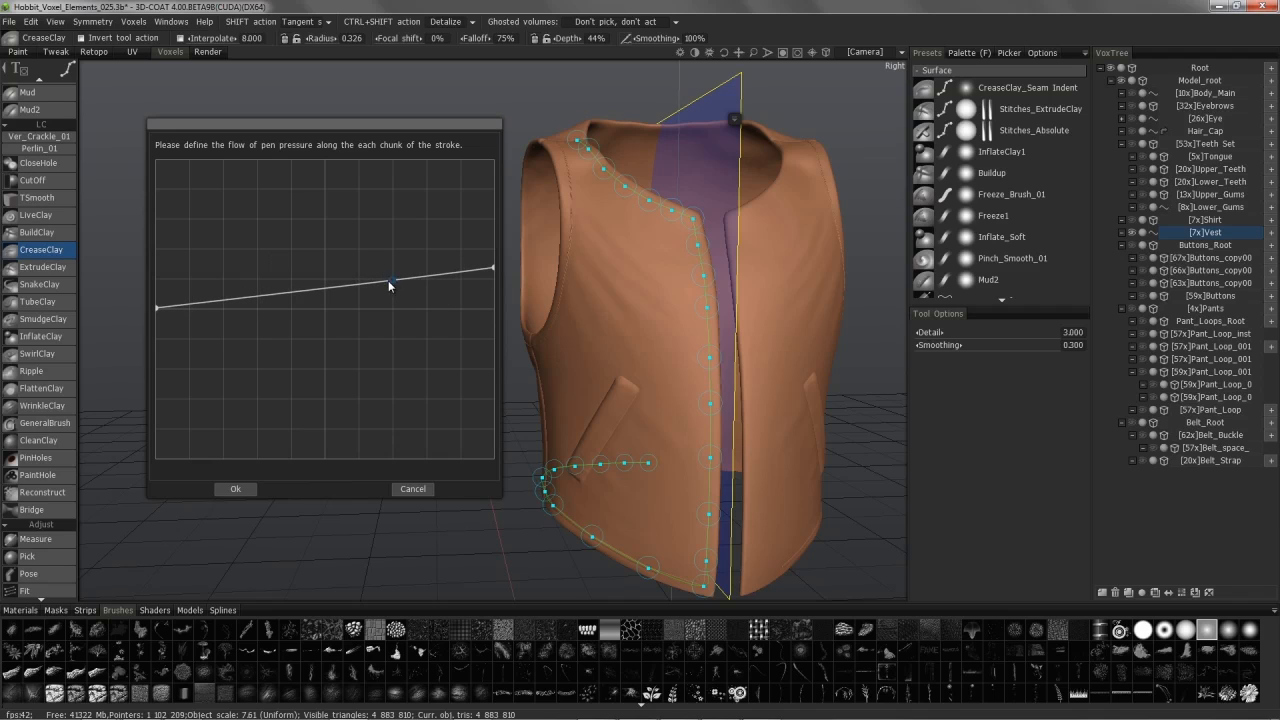
{"action": "left_click", "coordinate": [258, 296]}
{"action": "left_click_drag", "start_coordinate": [258, 296], "coordinate": [259, 323]}
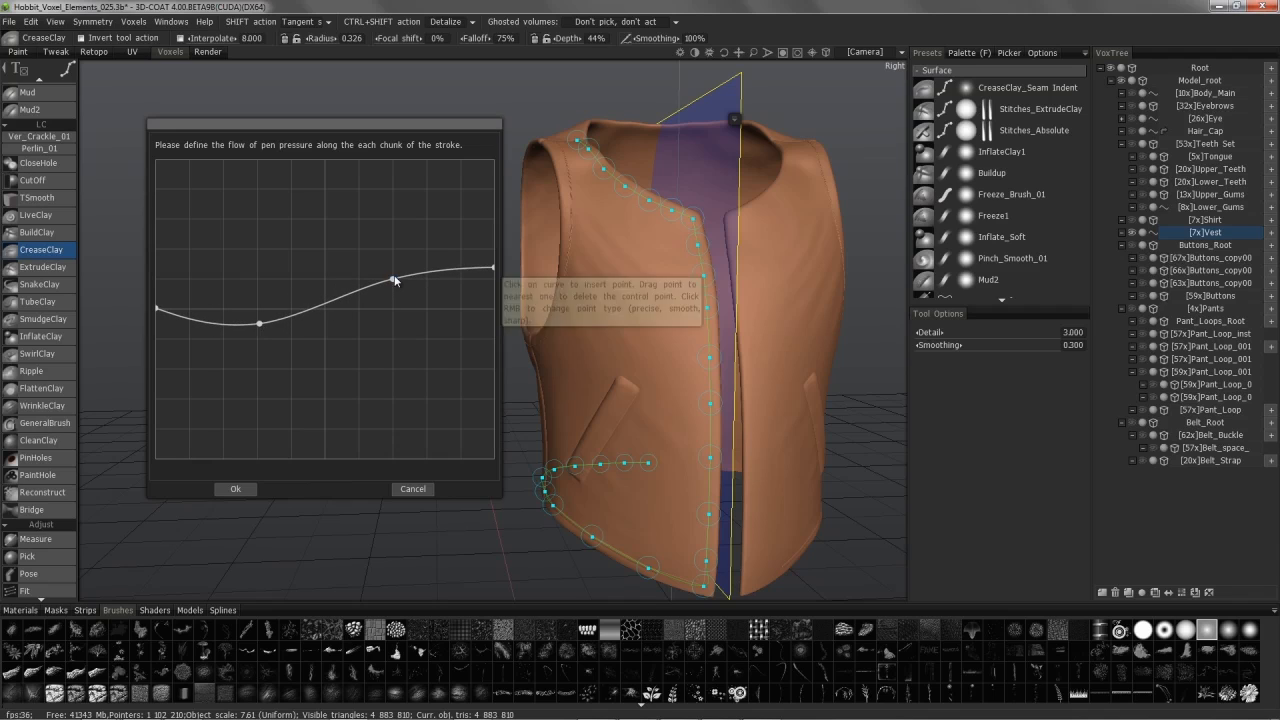
{"action": "left_click_drag", "start_coordinate": [391, 280], "coordinate": [395, 270]}
{"action": "left_click_drag", "start_coordinate": [493, 266], "coordinate": [493, 253]}
{"action": "left_click_drag", "start_coordinate": [394, 270], "coordinate": [409, 232]}
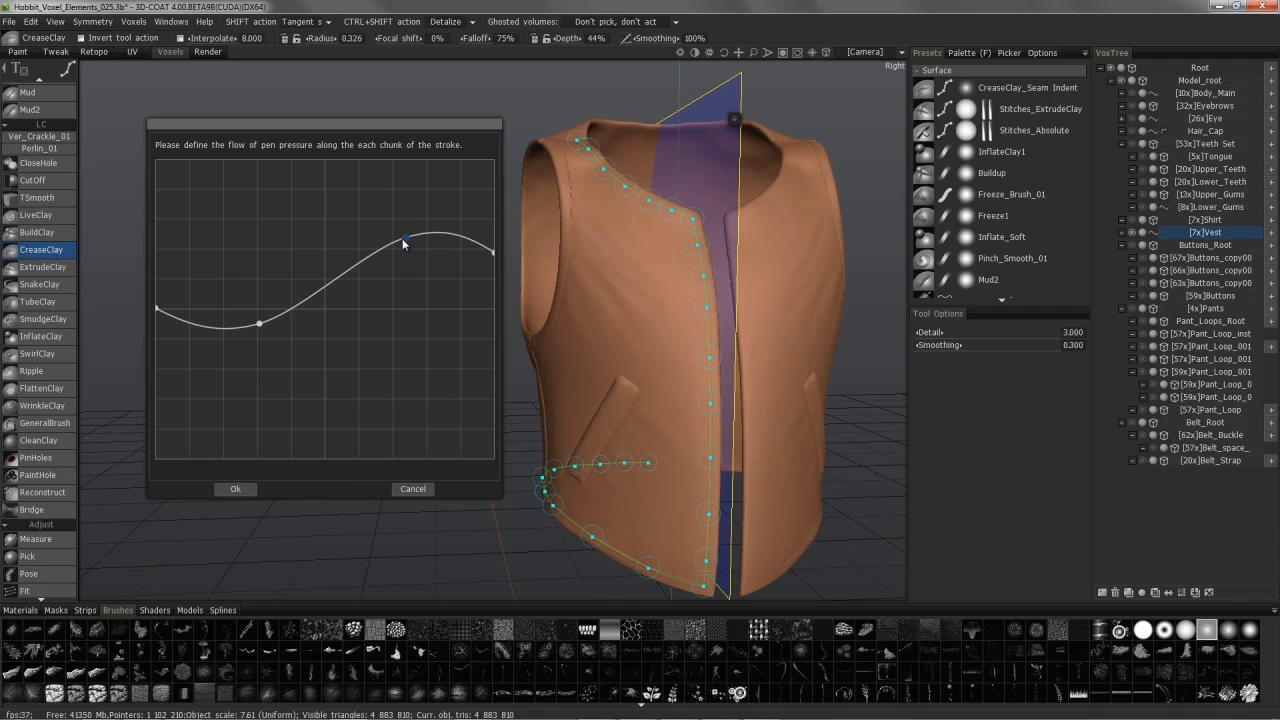
{"action": "right_click", "coordinate": [405, 240]}
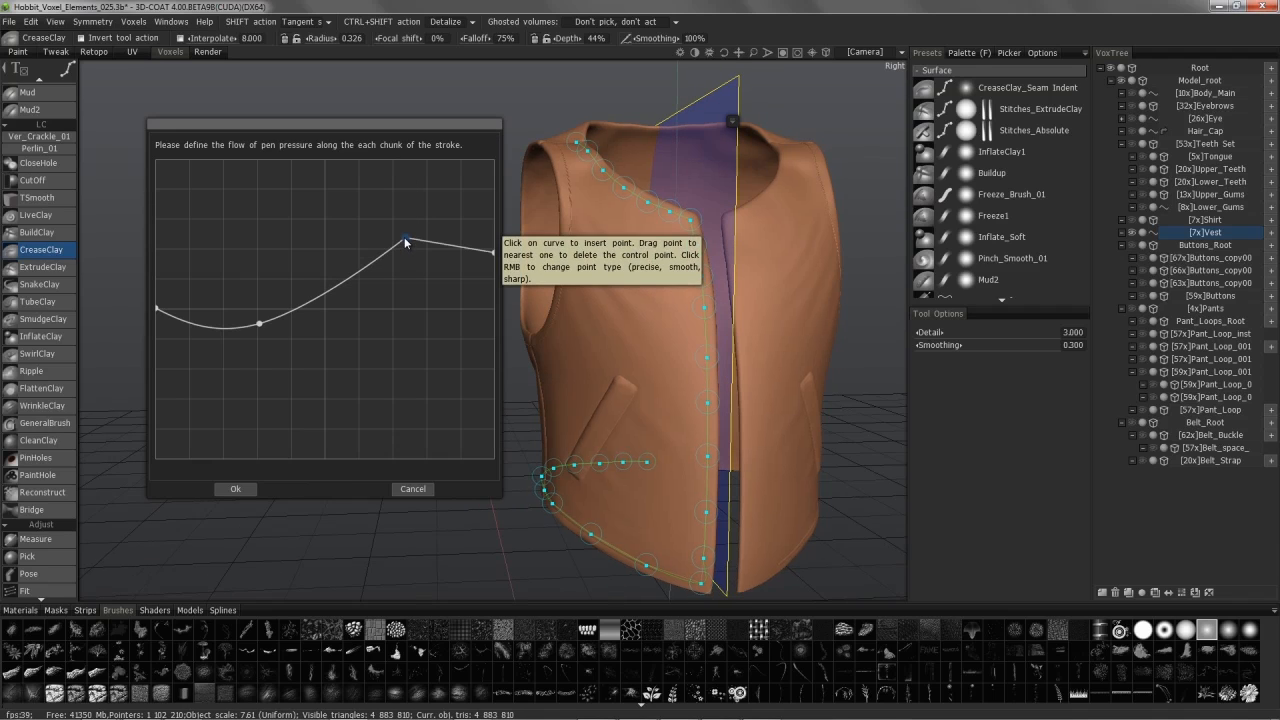
{"action": "right_click", "coordinate": [405, 240]}
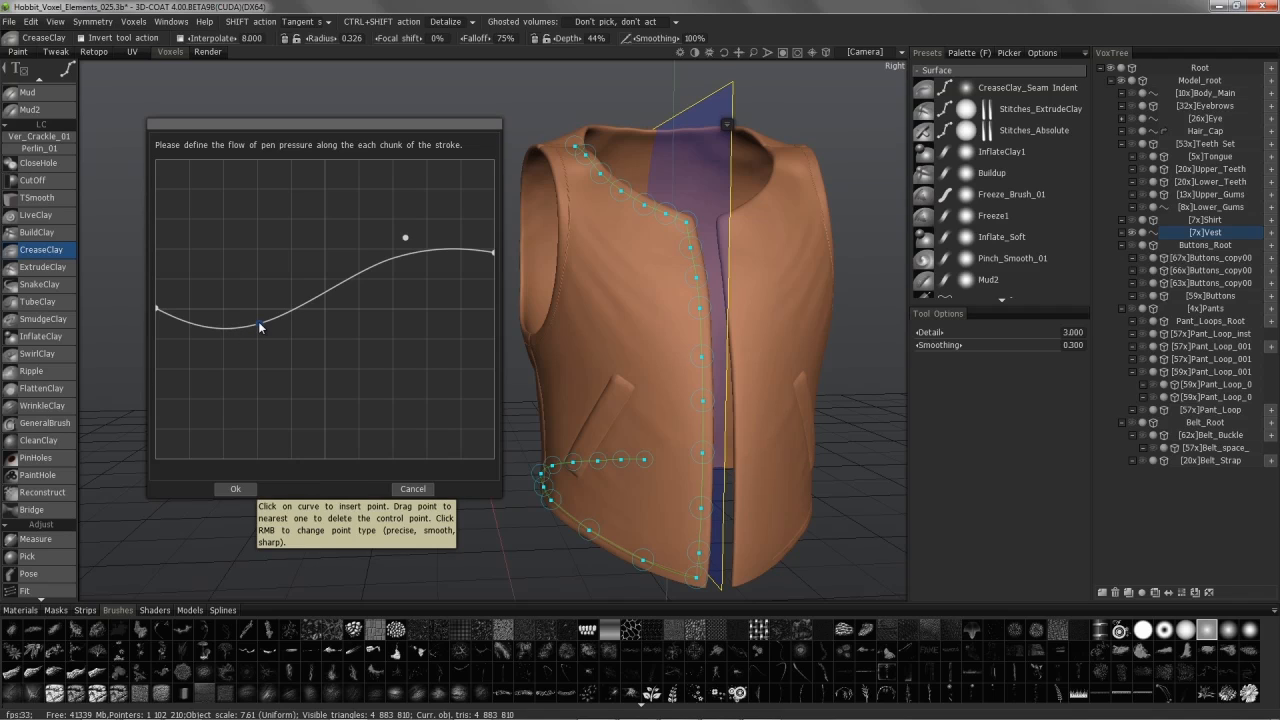
{"action": "left_click_drag", "start_coordinate": [258, 321], "coordinate": [155, 307]}
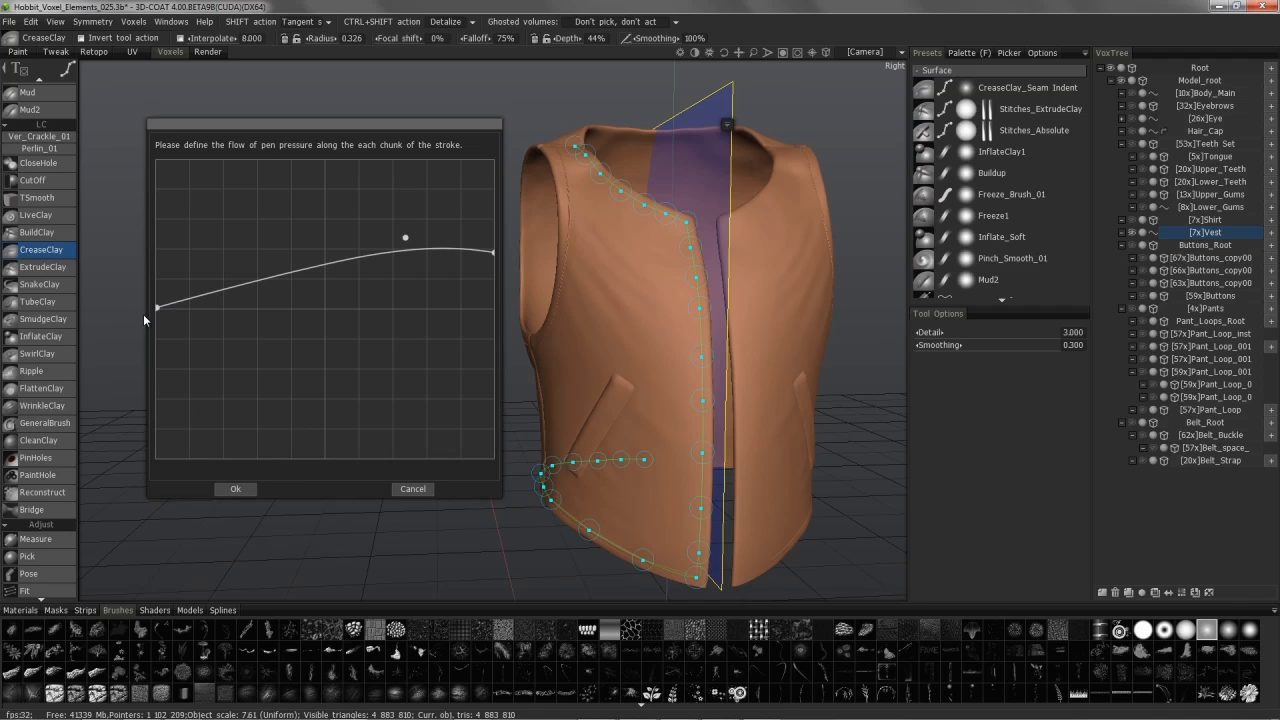
{"action": "mouse_move", "coordinate": [157, 308]}
{"action": "left_mouse_down"}
{"action": "mouse_move", "coordinate": [160, 343]}
{"action": "mouse_move", "coordinate": [157, 311]}
{"action": "left_mouse_up"}
{"action": "left_click", "coordinate": [231, 289]}
{"action": "left_click_drag", "start_coordinate": [232, 292], "coordinate": [407, 242]}
{"action": "right_click", "coordinate": [407, 242]}
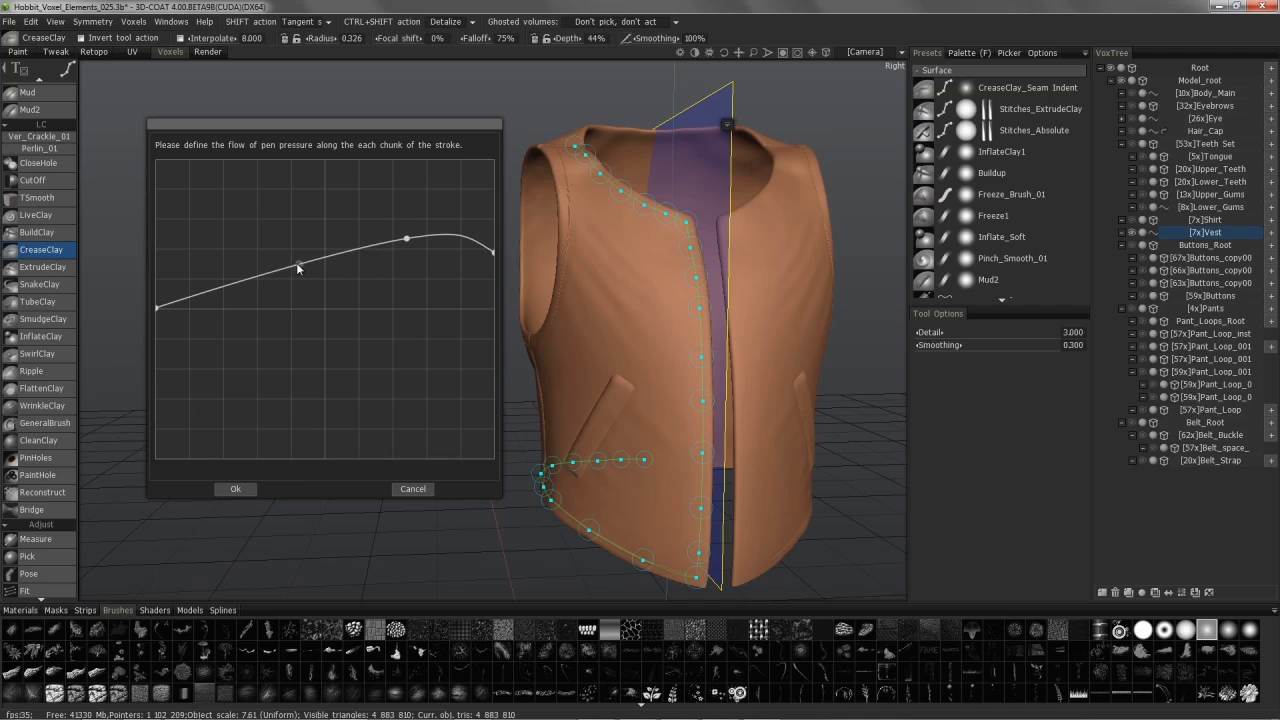
{"action": "left_click_drag", "start_coordinate": [259, 278], "coordinate": [258, 300]}
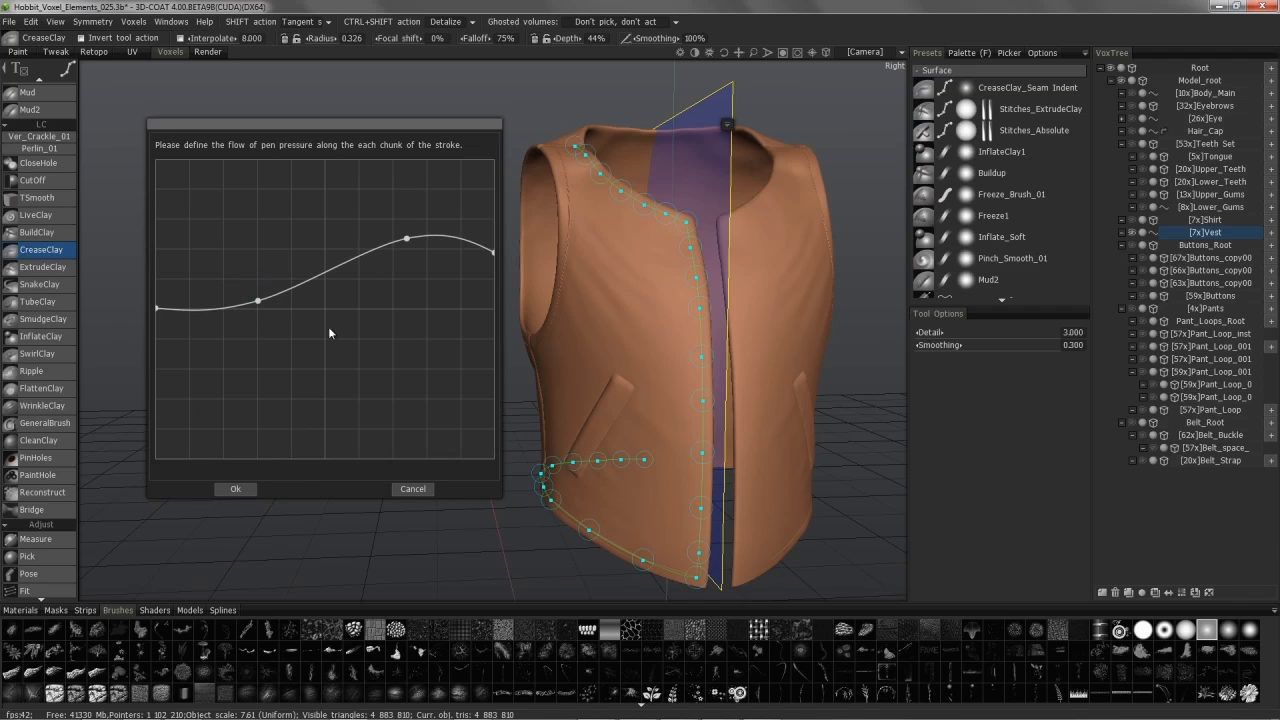
{"action": "left_click", "coordinate": [411, 490]}
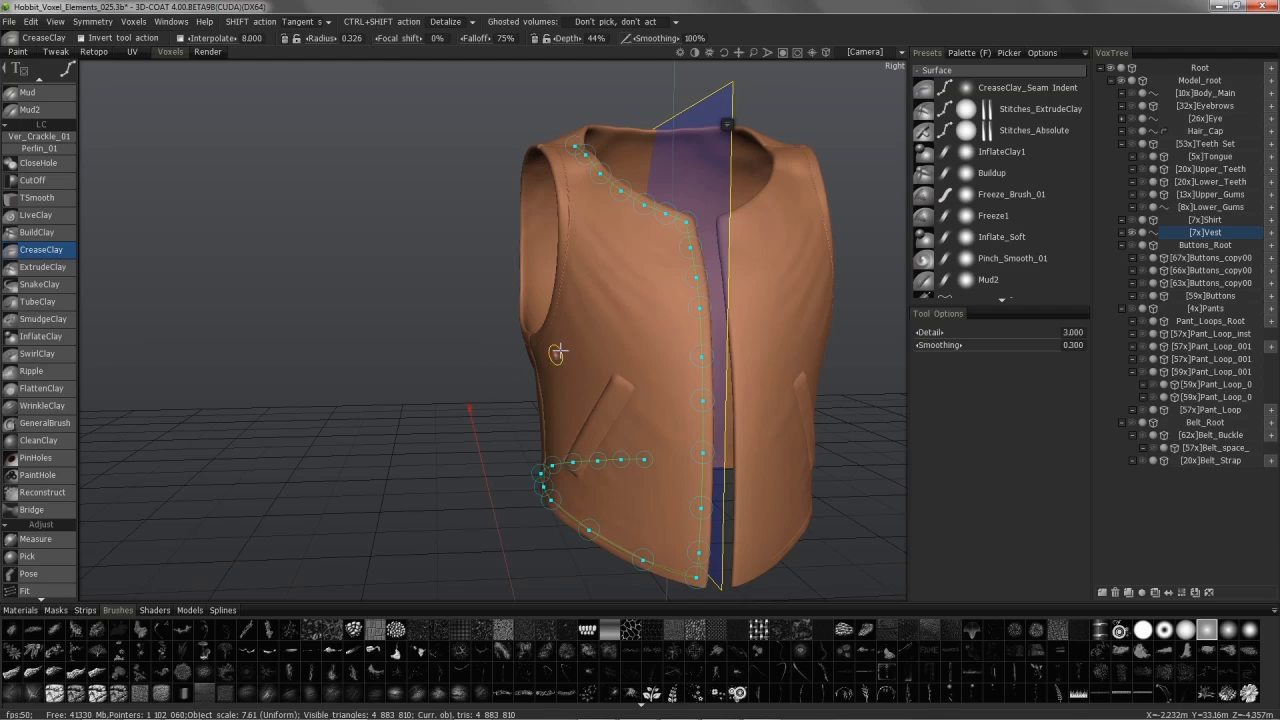
Step: Zoom onto the vest's lower front and bring the CreaseClay radius to 0.094
{"action": "left_click_drag", "start_coordinate": [683, 448], "coordinate": [670, 590], "text": "alt"}
{"action": "middle_click_drag", "start_coordinate": [670, 590], "coordinate": [676, 523], "text": "alt"}
{"action": "right_click_drag", "start_coordinate": [676, 523], "coordinate": [800, 328], "text": "alt"}
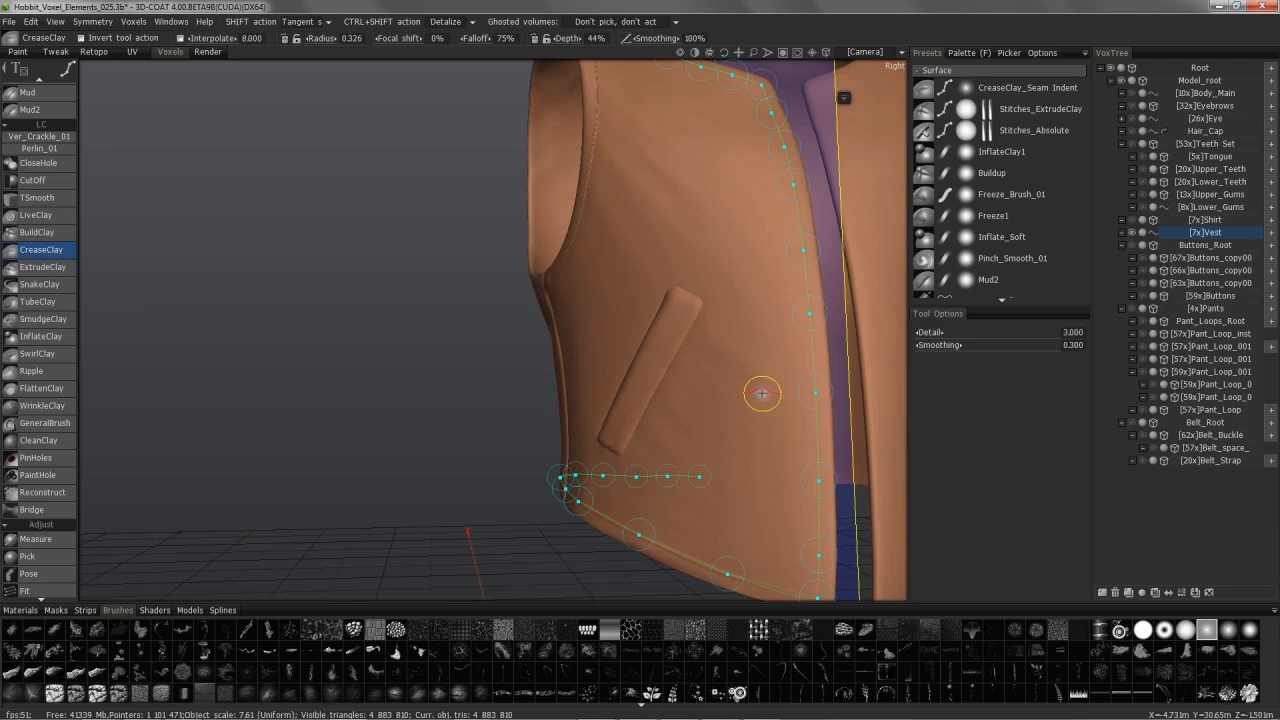
{"action": "key", "text": "bracketleft"}
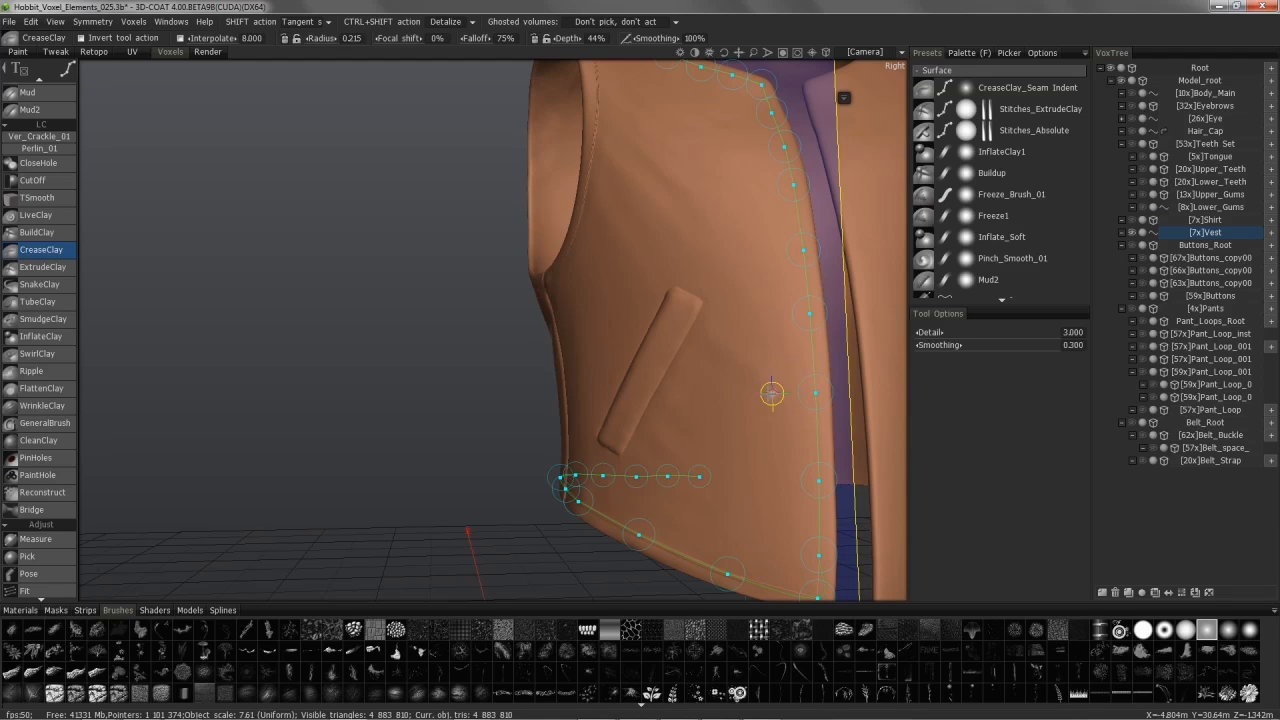
{"action": "key", "text": "bracketright"}
{"action": "key", "text": "bracketleft"}
{"action": "key", "text": "bracketright"}
{"action": "key", "text": "bracketright"}
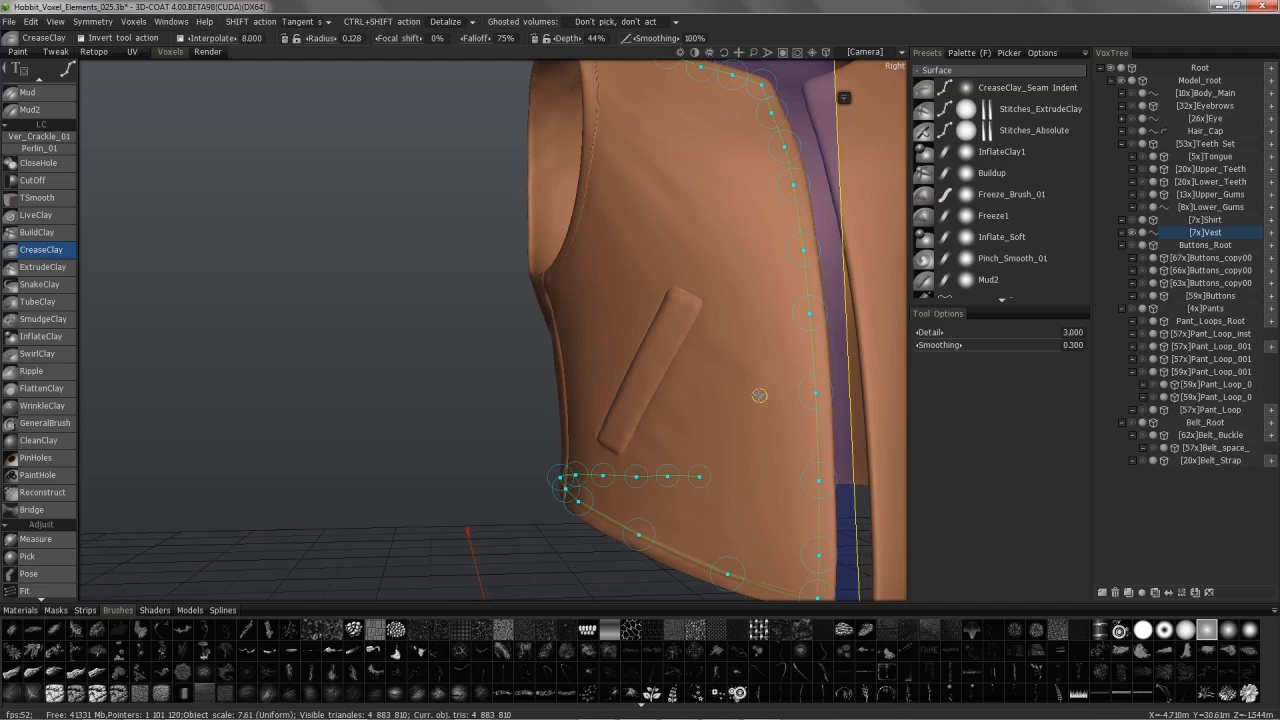
{"action": "key", "text": "bracketleft"}
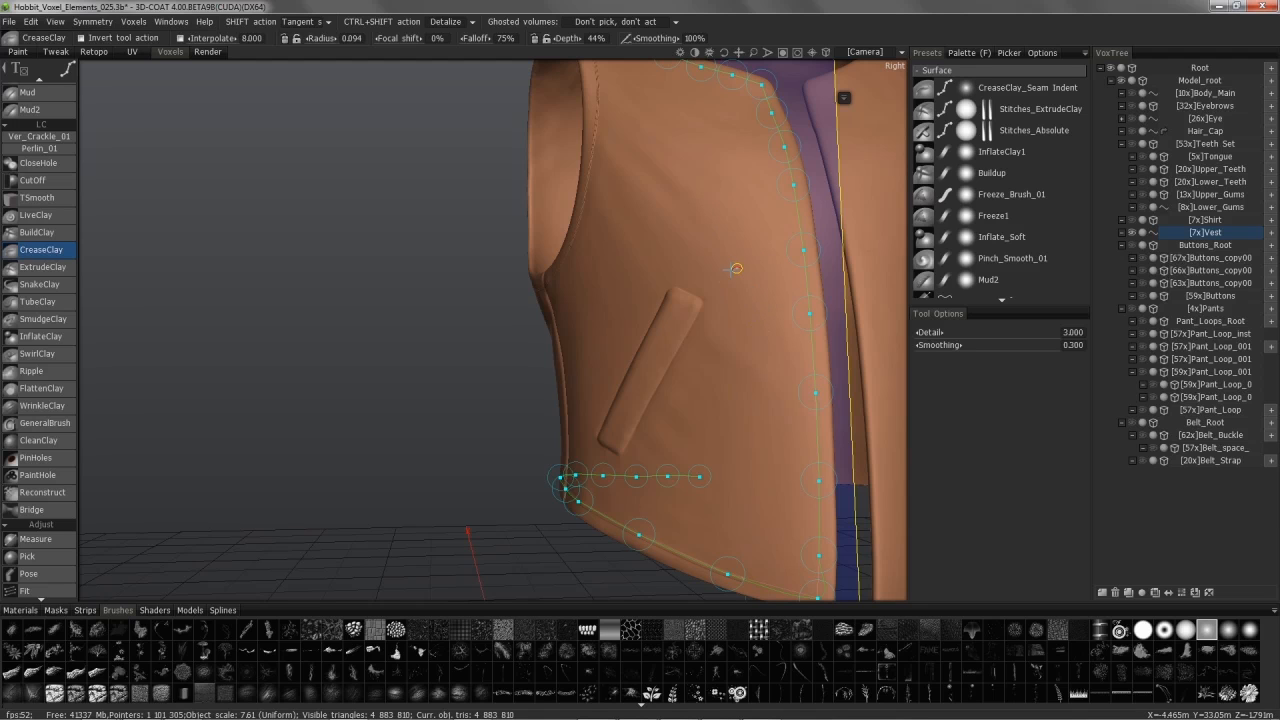
{"action": "left_click_drag", "start_coordinate": [750, 348], "coordinate": [762, 408], "text": "alt"}
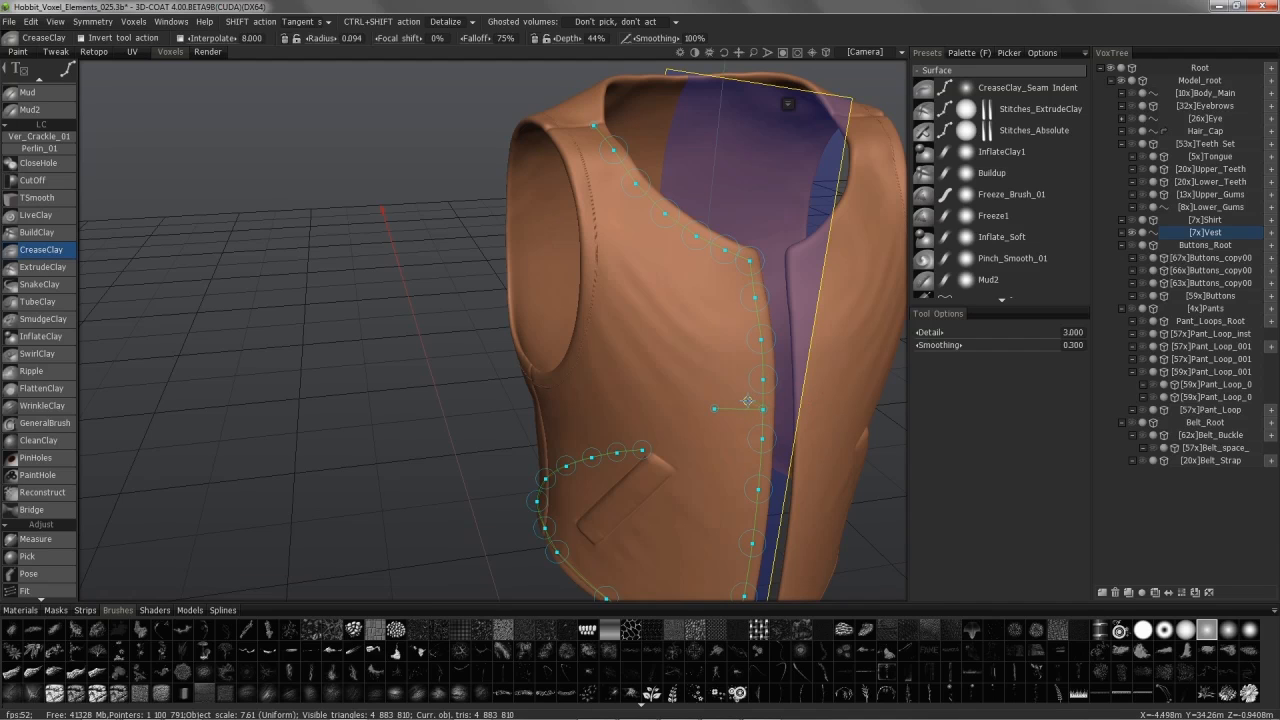
{"action": "left_click_drag", "start_coordinate": [694, 457], "coordinate": [706, 459], "text": "alt"}
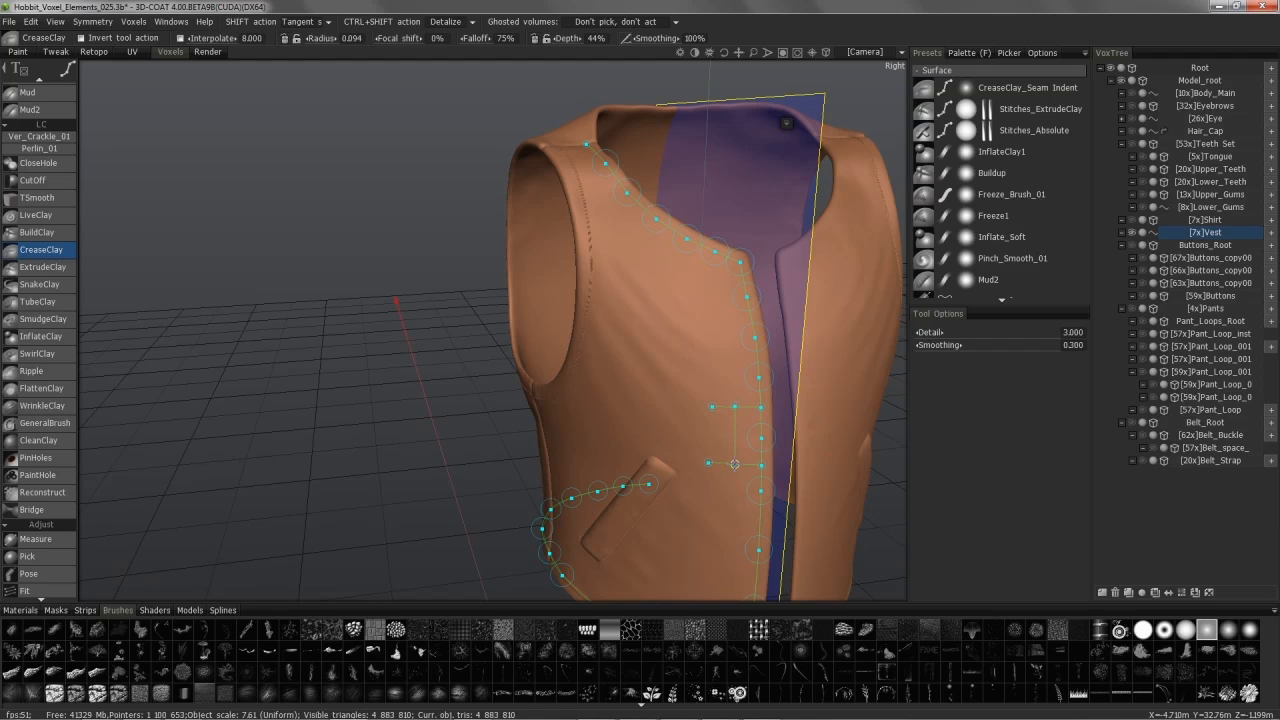
{"action": "left_click_drag", "start_coordinate": [647, 322], "coordinate": [690, 400], "text": "alt"}
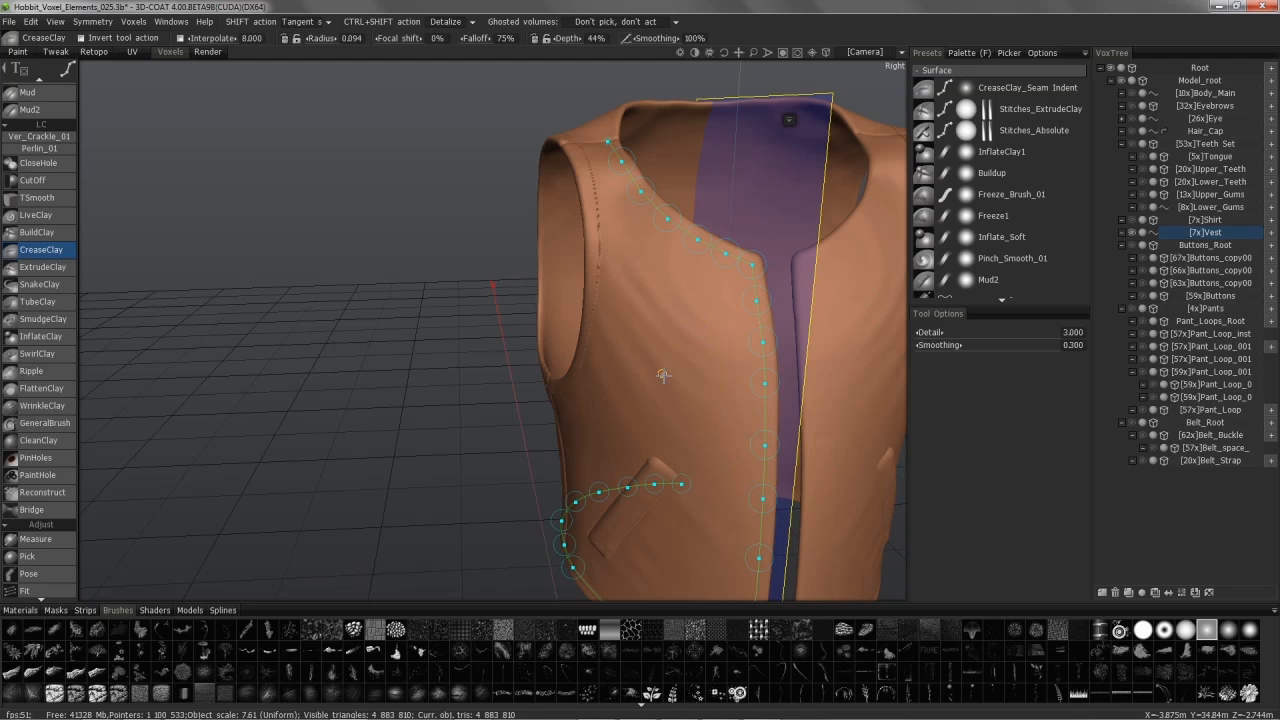
{"action": "left_click_drag", "start_coordinate": [822, 116], "coordinate": [782, 166], "text": "alt"}
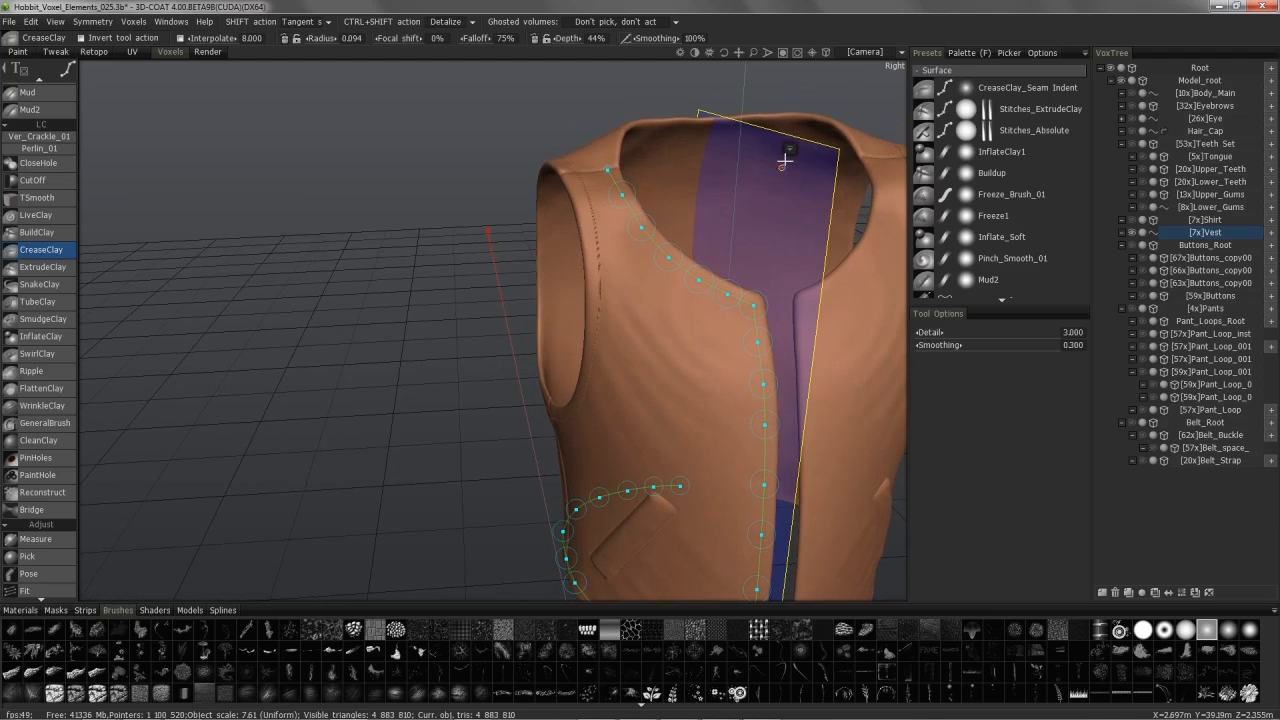
{"action": "right_click", "coordinate": [782, 166]}
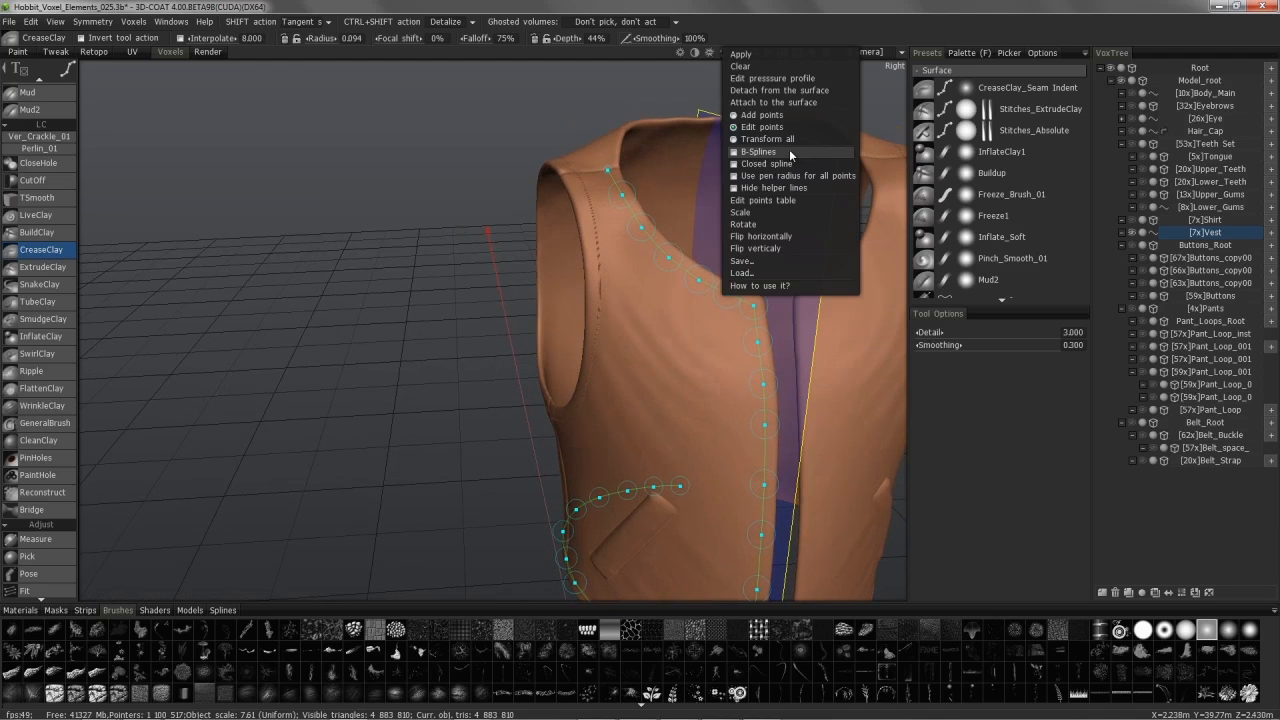
{"action": "left_click", "coordinate": [771, 91]}
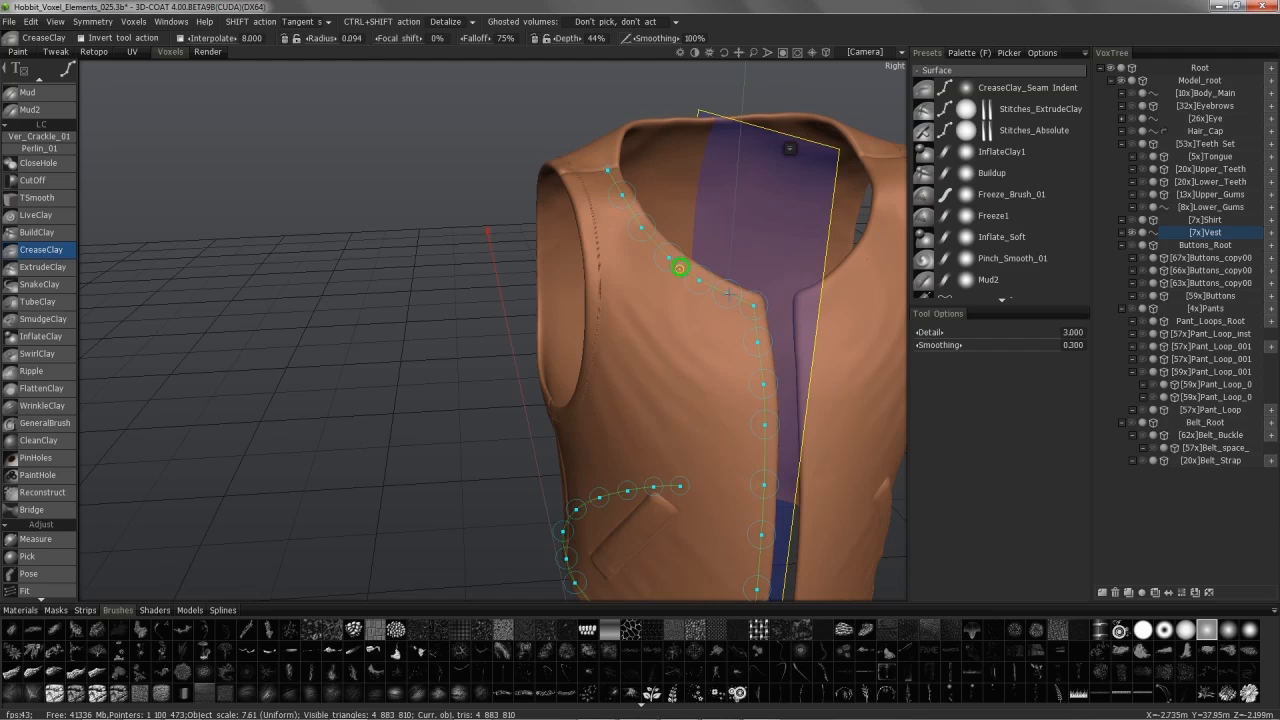
{"action": "right_click", "coordinate": [782, 144]}
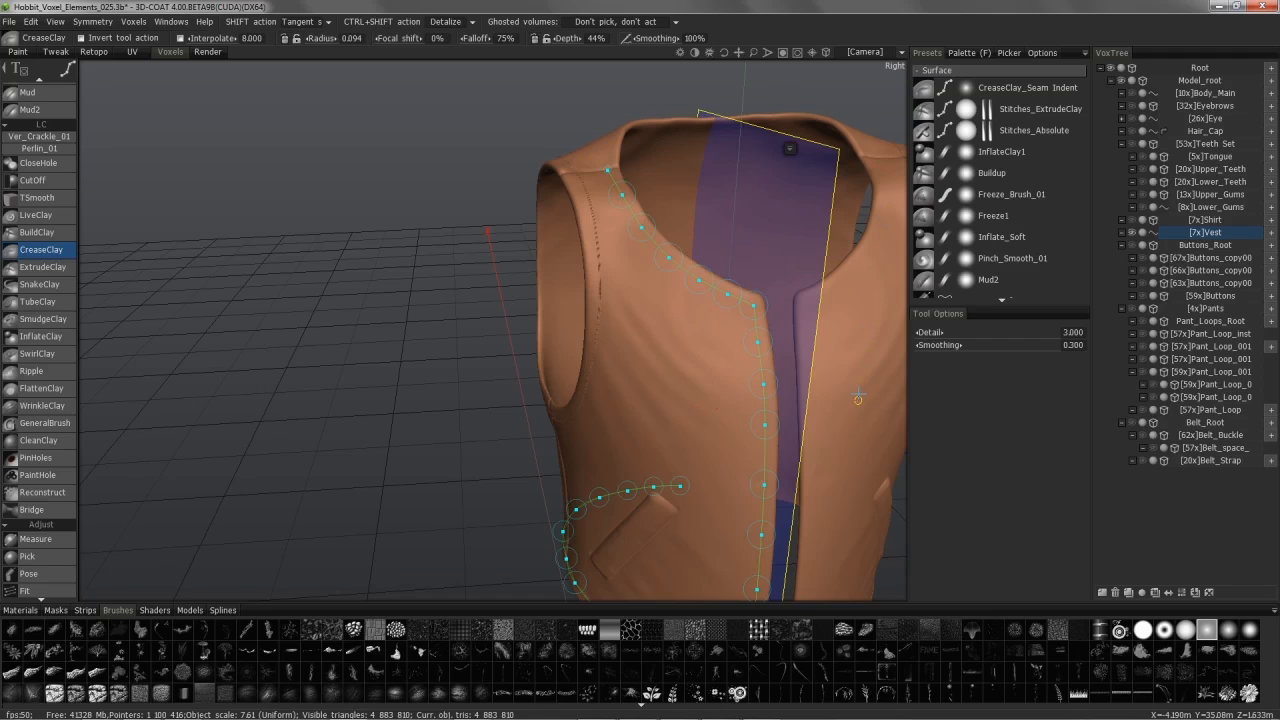
{"action": "right_click", "coordinate": [793, 175]}
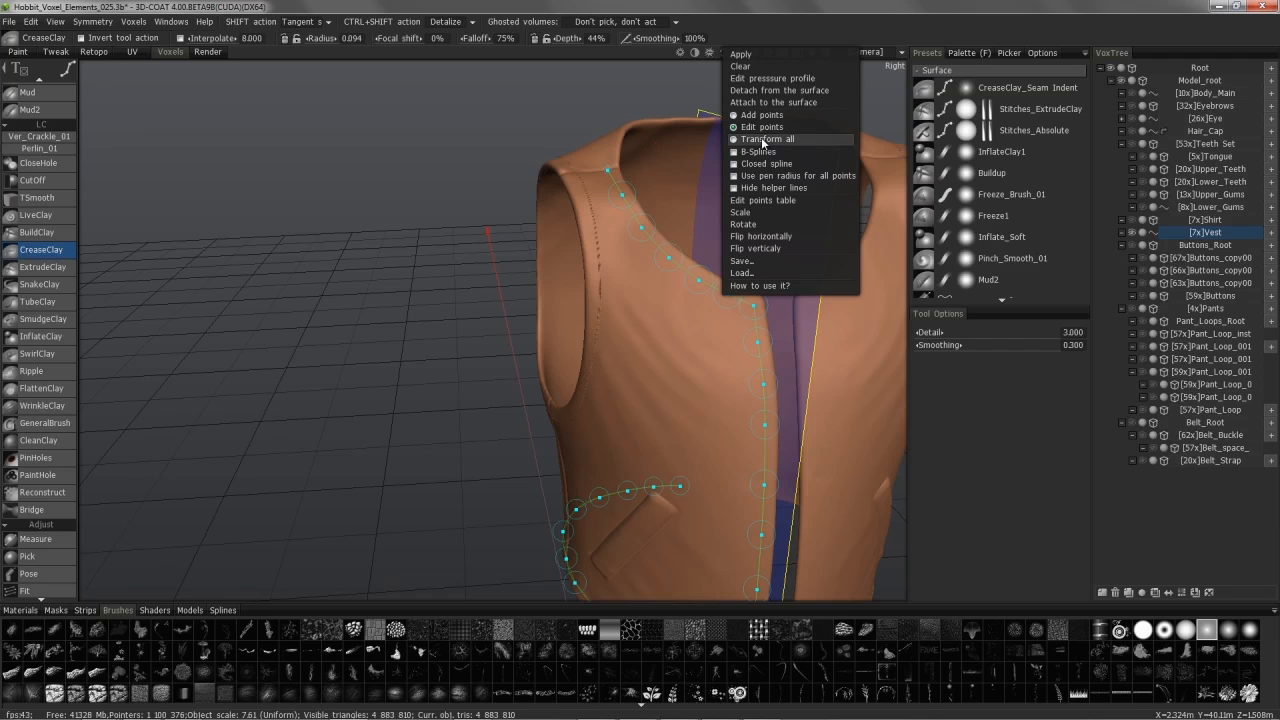
{"action": "left_click", "coordinate": [763, 140]}
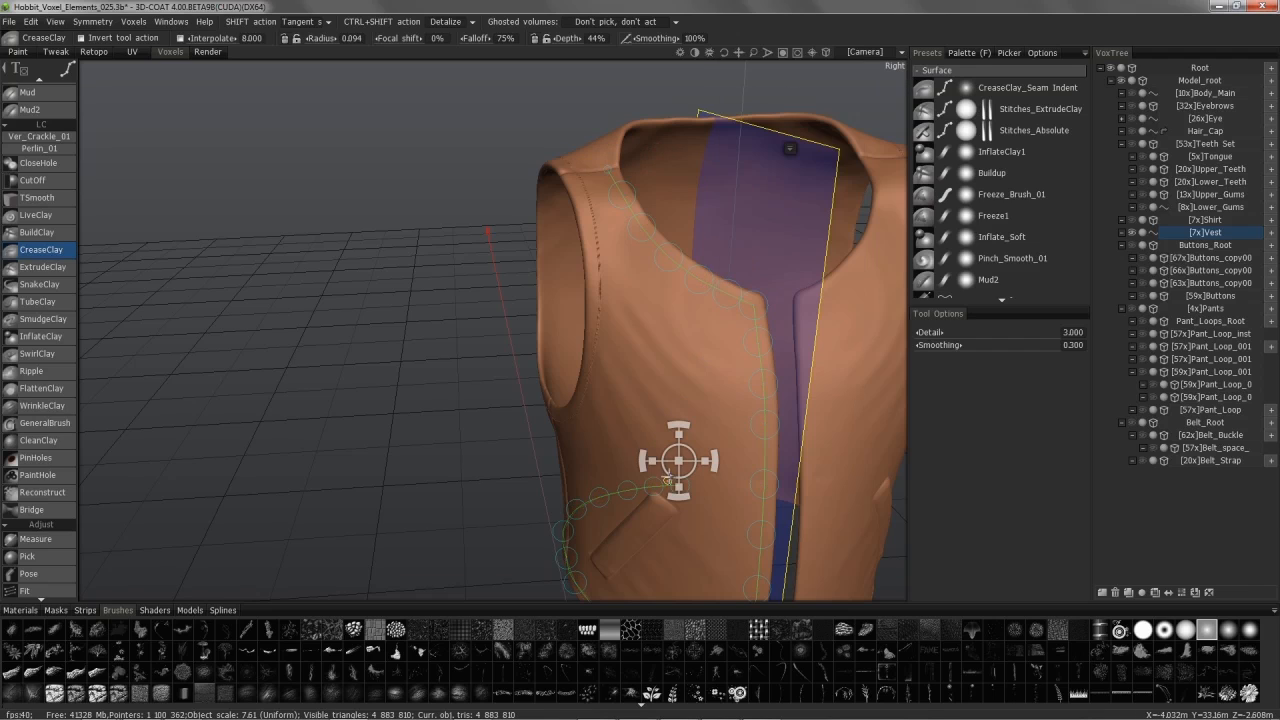
{"action": "mouse_move", "coordinate": [789, 150]}
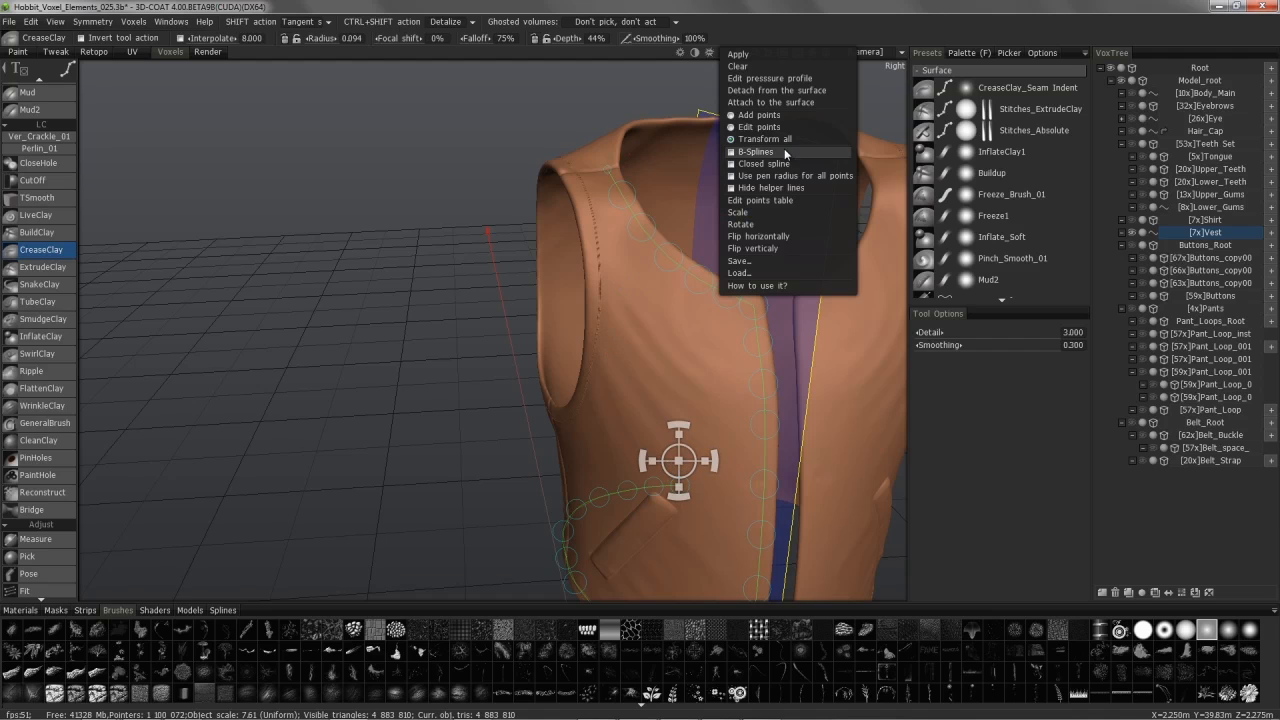
{"action": "left_click", "coordinate": [748, 128]}
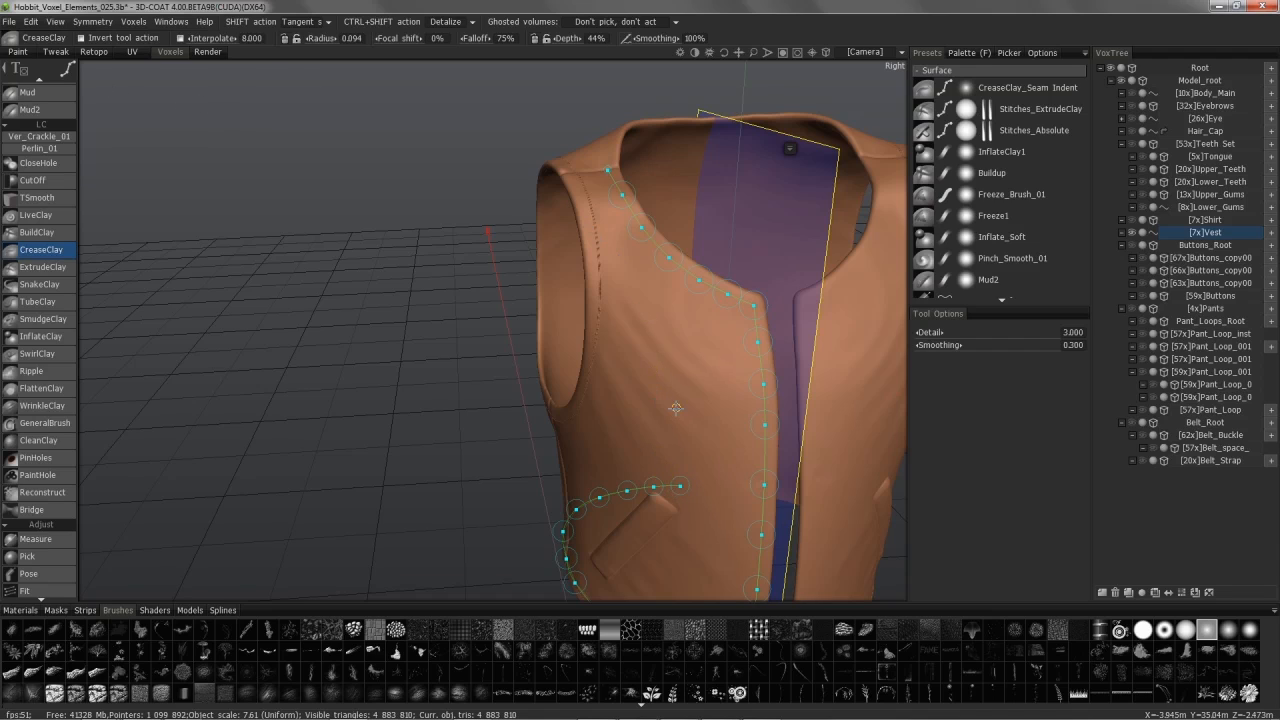
{"action": "left_click", "coordinate": [67, 69]}
Step: Close in on the vest's shoulder and widen the stroke radius at a spline point to 0.326
{"action": "mouse_move", "coordinate": [67, 72]}
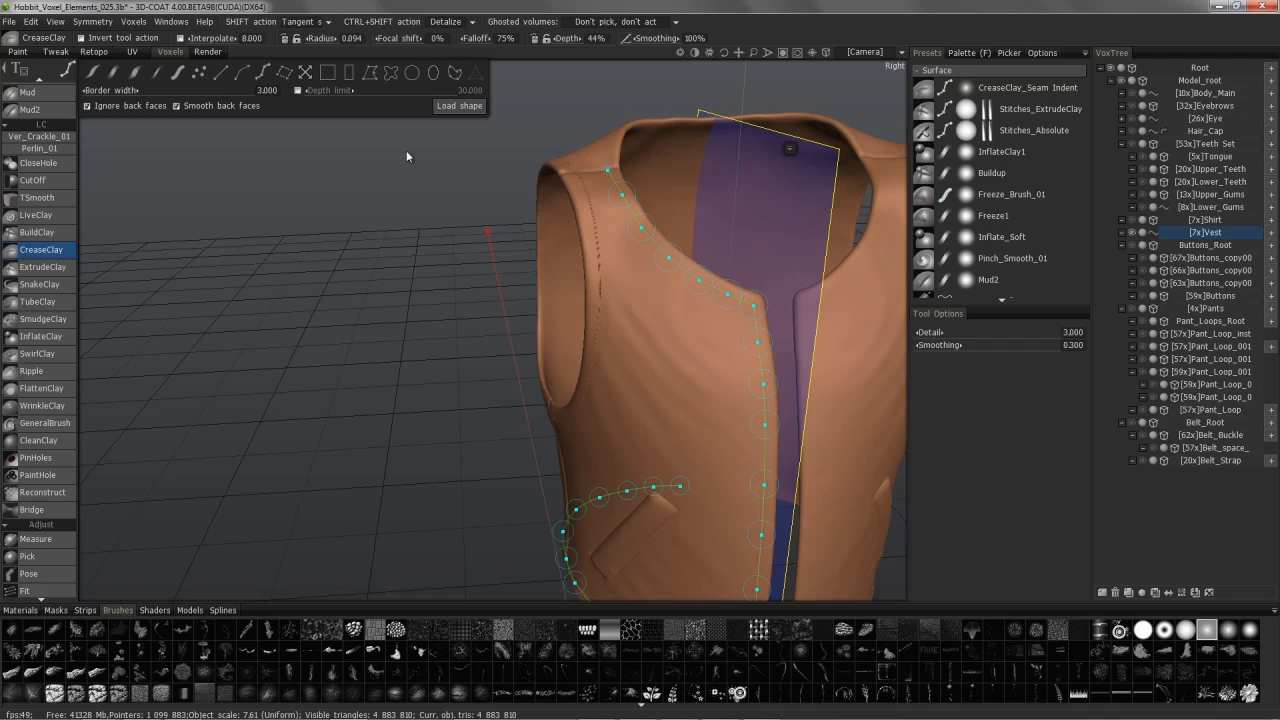
{"action": "mouse_move", "coordinate": [674, 348]}
{"action": "left_mouse_down", "text": "alt"}
{"action": "mouse_move", "coordinate": [677, 400]}
{"action": "mouse_move", "coordinate": [663, 334]}
{"action": "mouse_move", "coordinate": [618, 264]}
{"action": "mouse_move", "coordinate": [654, 306]}
{"action": "mouse_move", "coordinate": [652, 384]}
{"action": "left_mouse_up", "text": "alt"}
{"action": "middle_click_drag", "start_coordinate": [548, 440], "coordinate": [537, 346], "text": "alt"}
{"action": "right_click_drag", "start_coordinate": [537, 346], "coordinate": [572, 400], "text": "alt"}
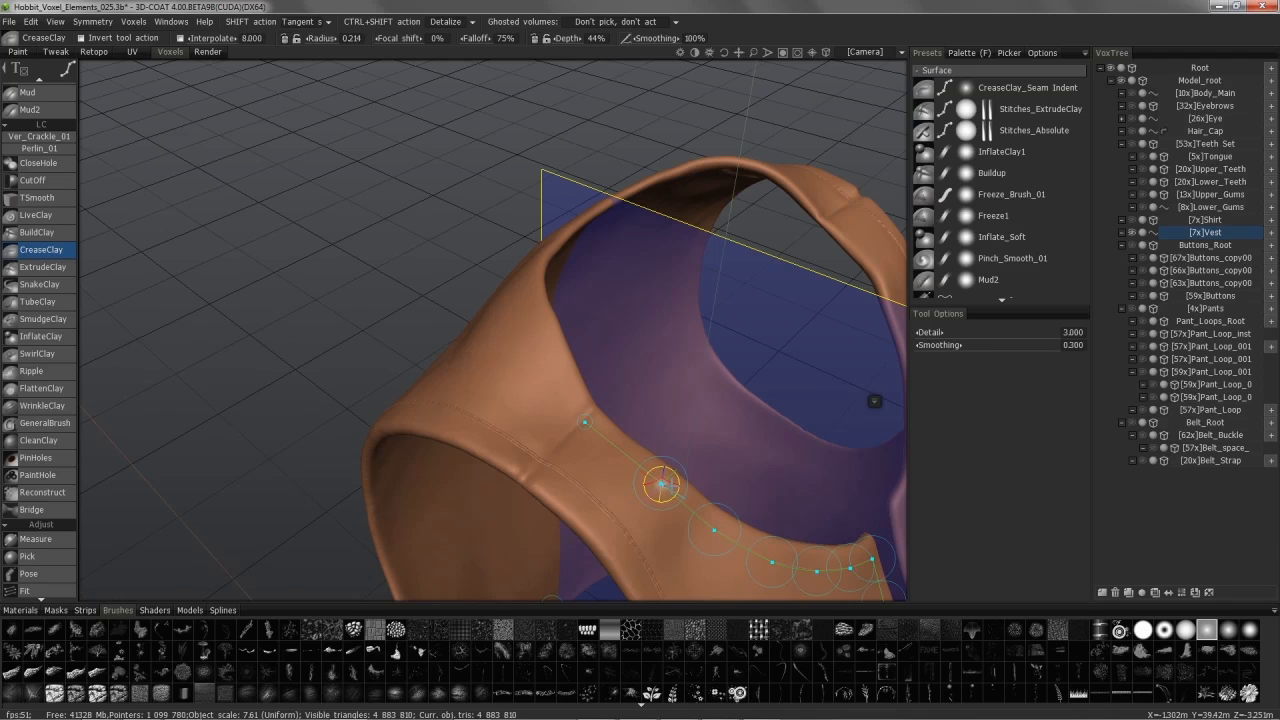
{"action": "right_click_drag", "start_coordinate": [678, 487], "coordinate": [682, 487]}
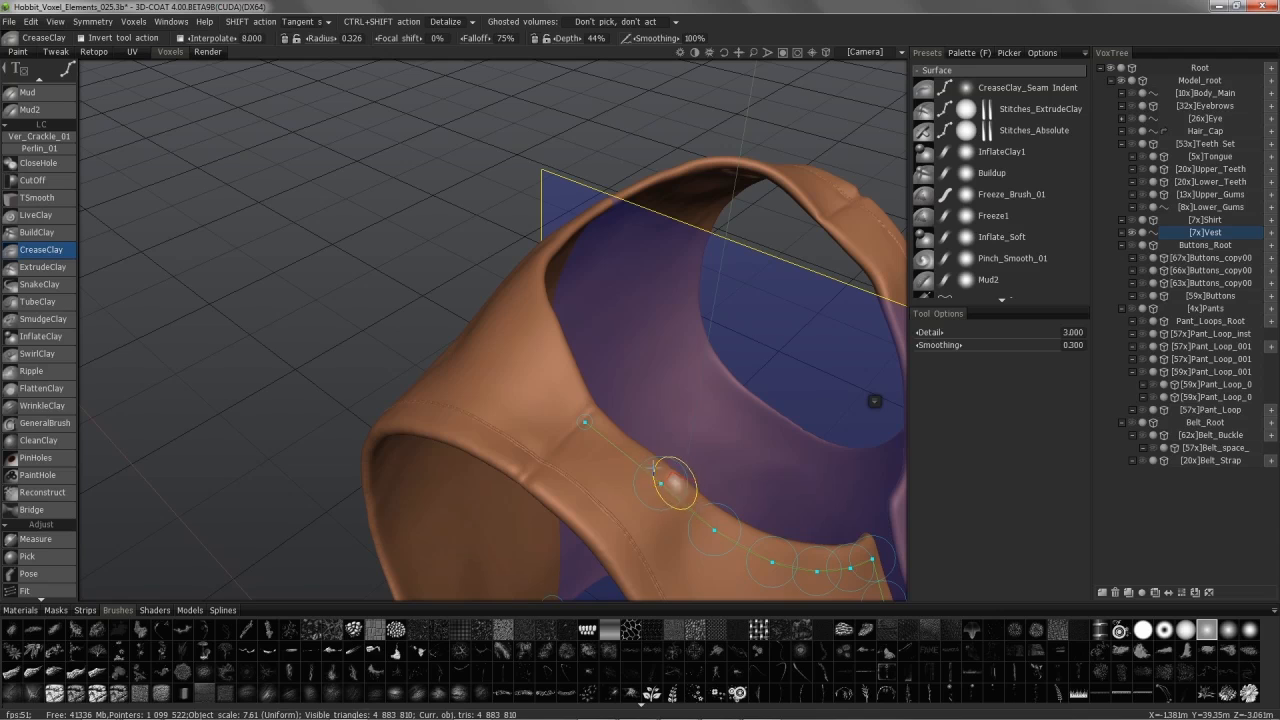
Step: Add two new spline points so the spline begins at the symmetry plane behind the neck
{"action": "left_click", "coordinate": [625, 455]}
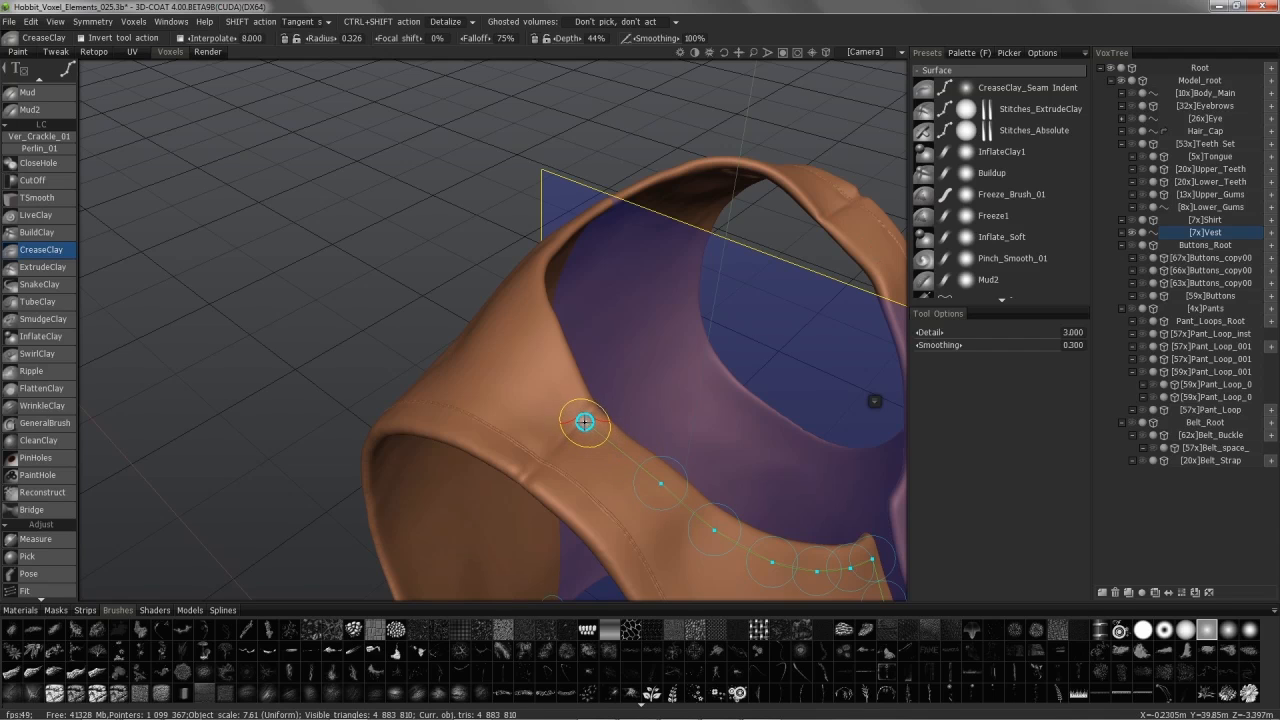
{"action": "left_click_drag", "start_coordinate": [549, 340], "coordinate": [359, 267], "text": "alt"}
{"action": "left_click", "coordinate": [361, 267]}
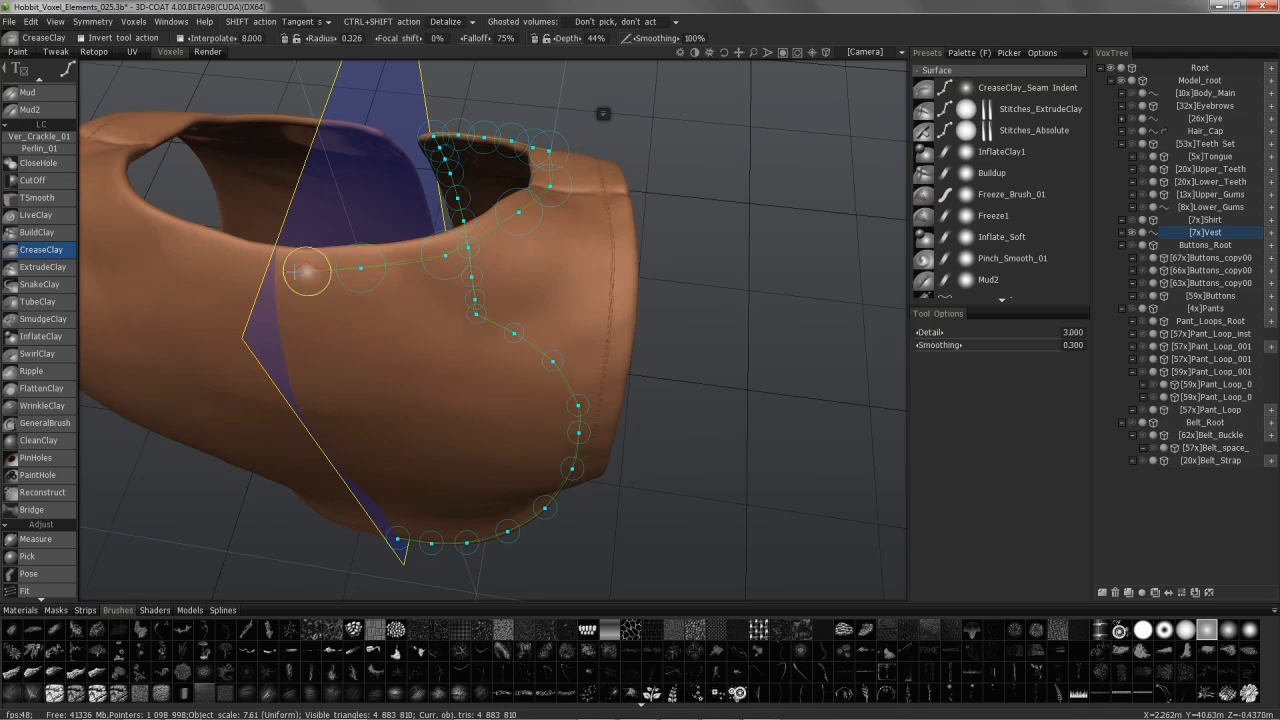
{"action": "left_click_drag", "start_coordinate": [280, 267], "coordinate": [273, 267], "text": "alt"}
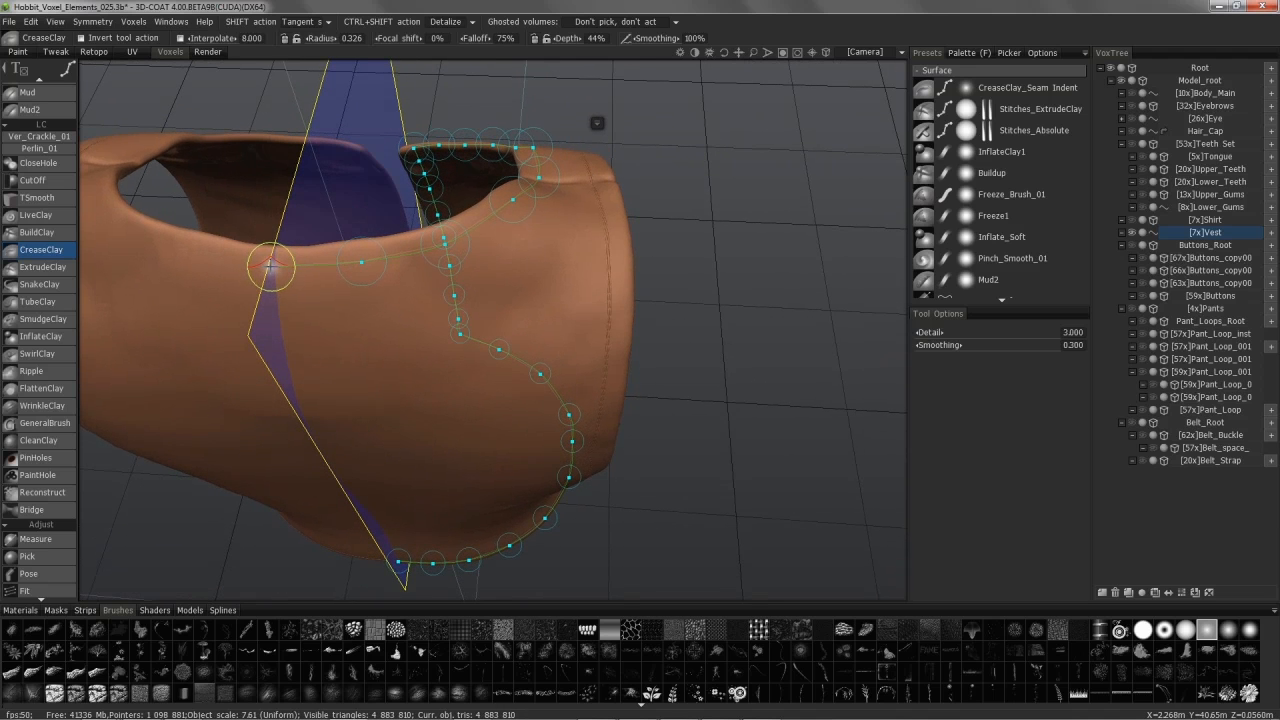
Step: Inspect the spline from hem to neckline, then bring up the spline options menu
{"action": "left_click_drag", "start_coordinate": [294, 234], "coordinate": [462, 440], "text": "alt"}
{"action": "middle_click_drag", "start_coordinate": [462, 540], "coordinate": [480, 350], "text": "alt"}
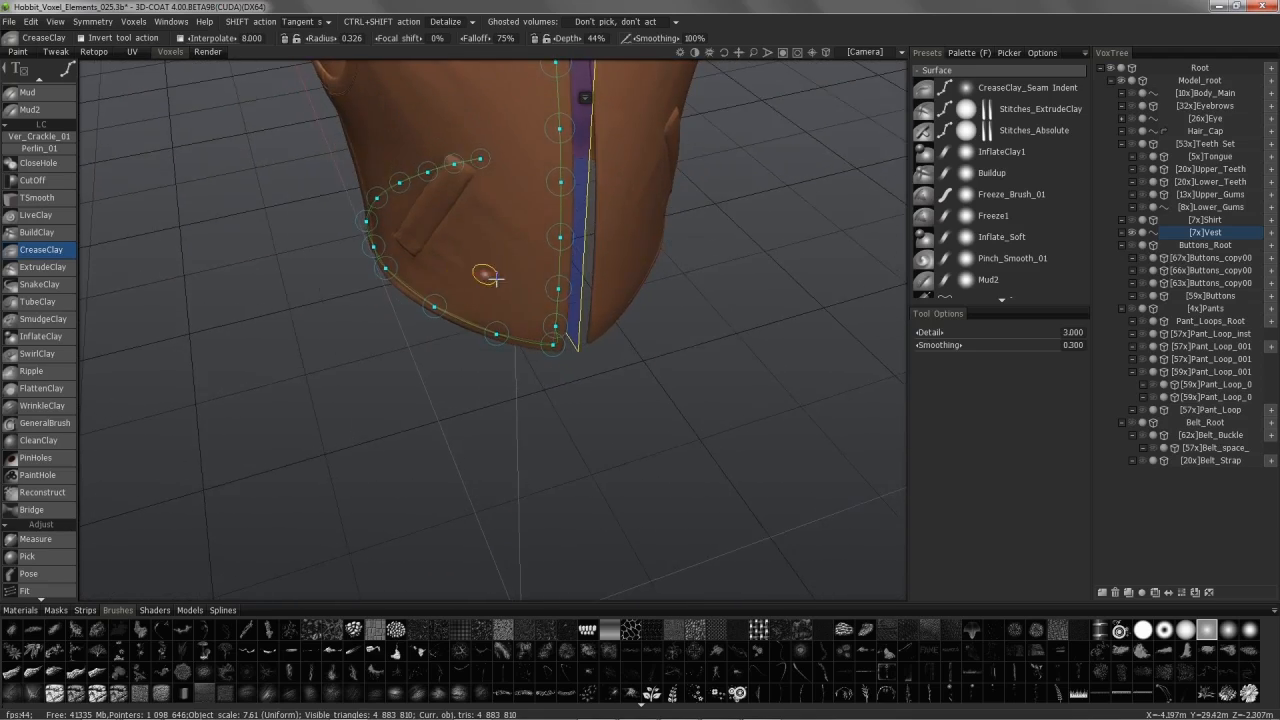
{"action": "middle_click_drag", "start_coordinate": [488, 277], "coordinate": [528, 334], "text": "alt"}
{"action": "left_click_drag", "start_coordinate": [441, 490], "coordinate": [446, 454], "text": "alt"}
{"action": "middle_click_drag", "start_coordinate": [448, 590], "coordinate": [457, 451], "text": "alt"}
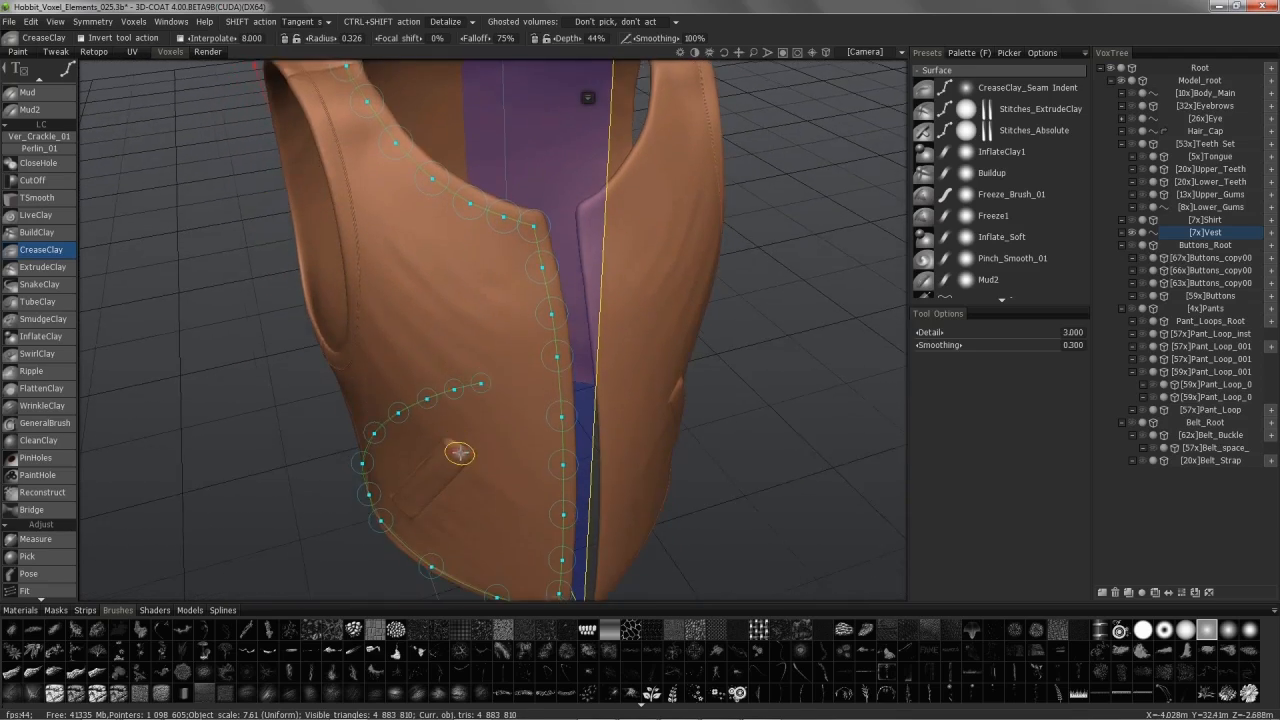
{"action": "left_click_drag", "start_coordinate": [457, 451], "coordinate": [528, 349], "text": "alt"}
{"action": "middle_click_drag", "start_coordinate": [520, 219], "coordinate": [531, 349], "text": "alt"}
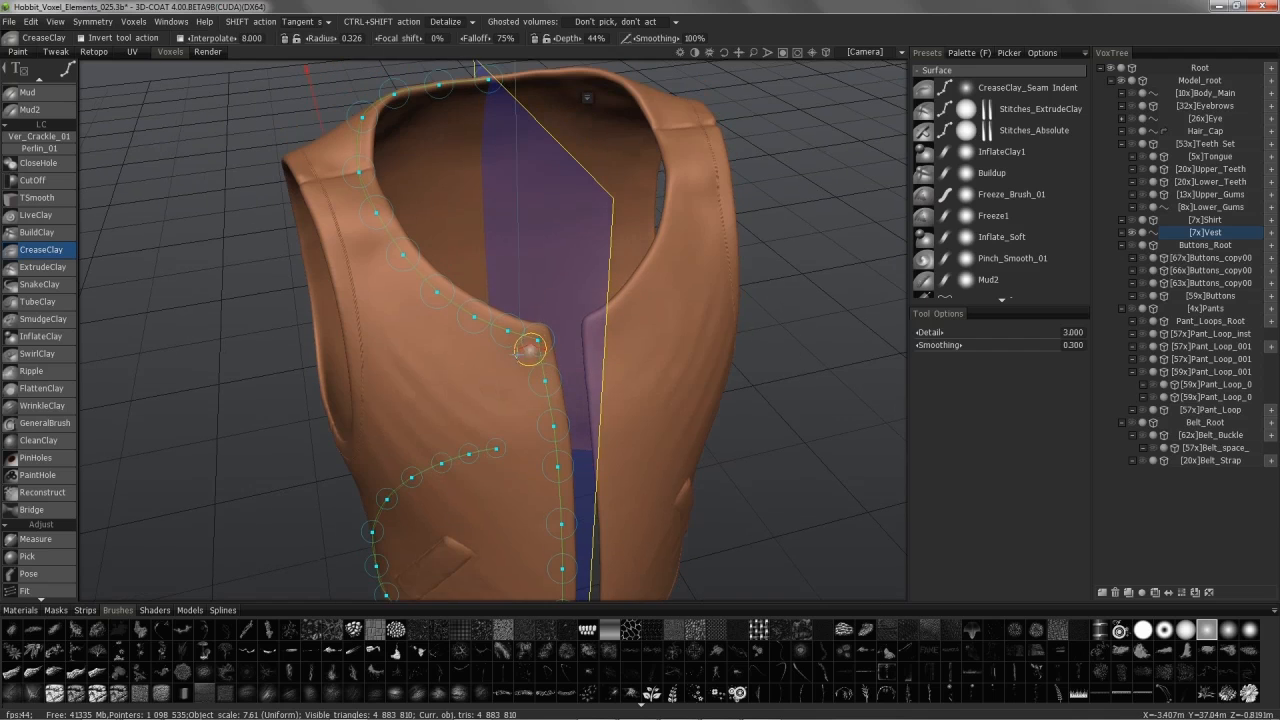
{"action": "middle_click_drag", "start_coordinate": [411, 276], "coordinate": [530, 280], "text": "alt"}
{"action": "left_click_drag", "start_coordinate": [577, 391], "coordinate": [588, 345], "text": "alt"}
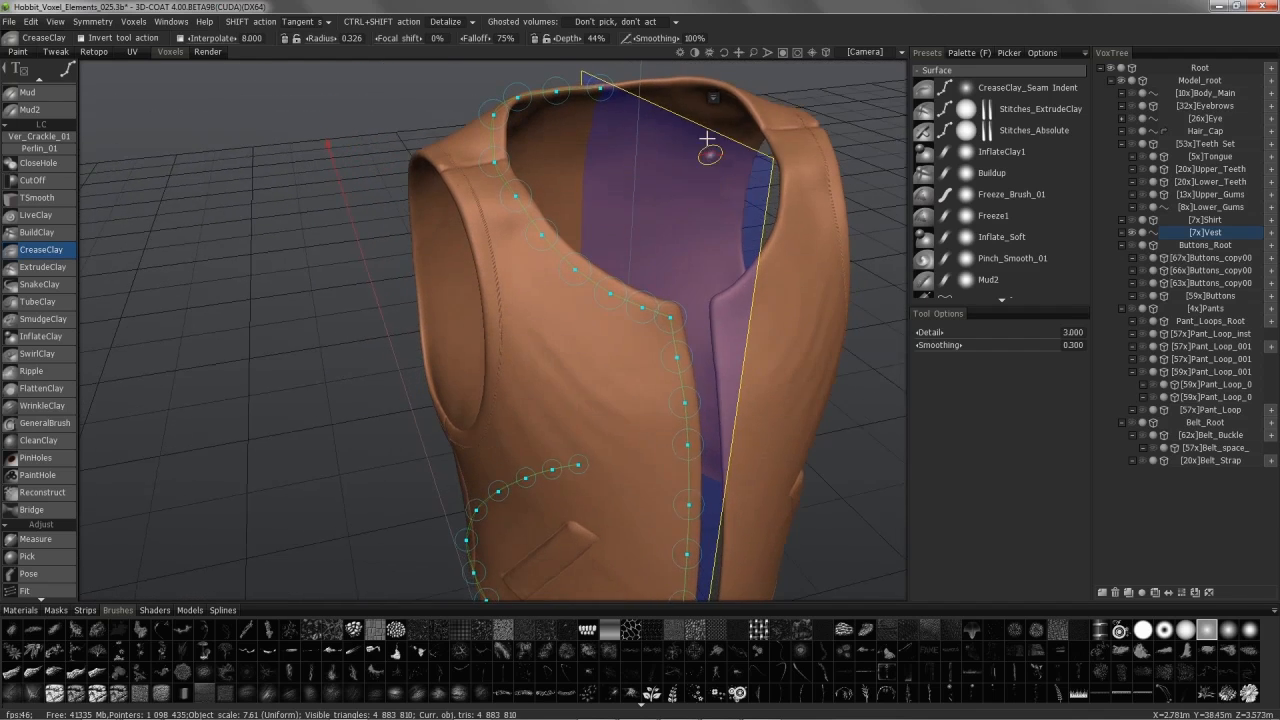
{"action": "left_click", "coordinate": [711, 102]}
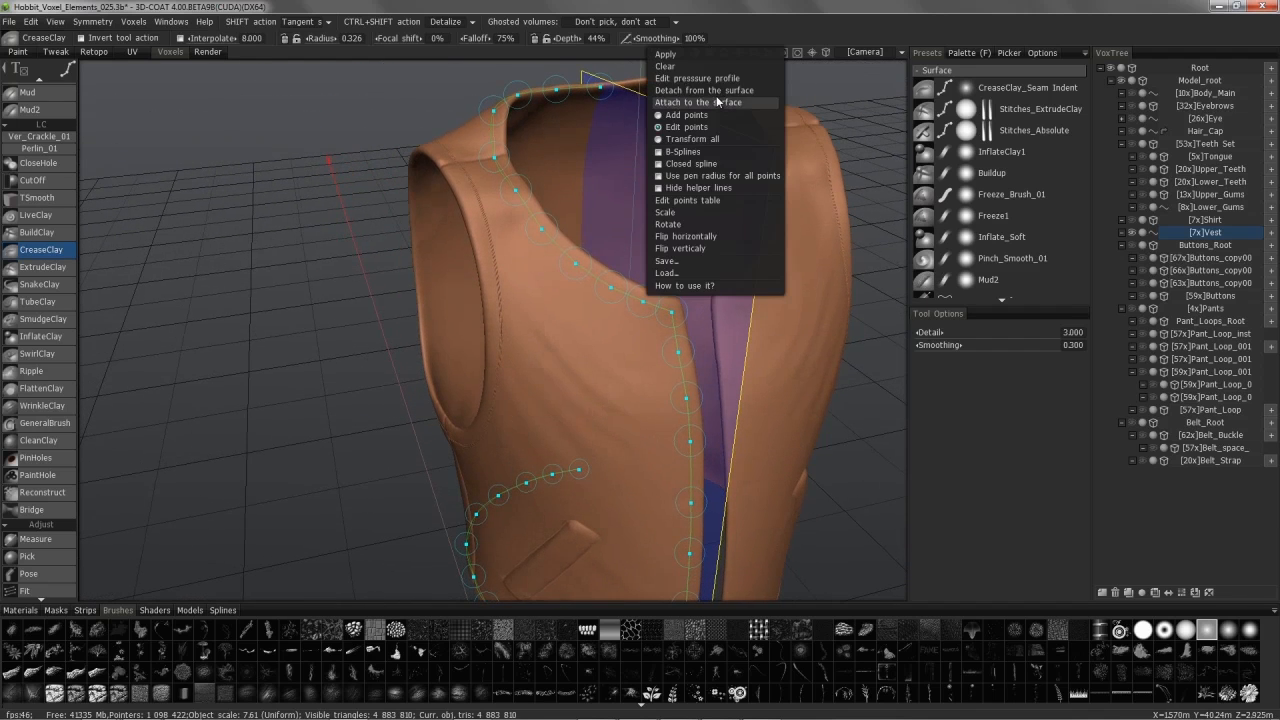
Step: Save the spline over Hobbit_Vest_Stitching_05a.spline, confirming the overwrite
{"action": "left_click", "coordinate": [698, 261]}
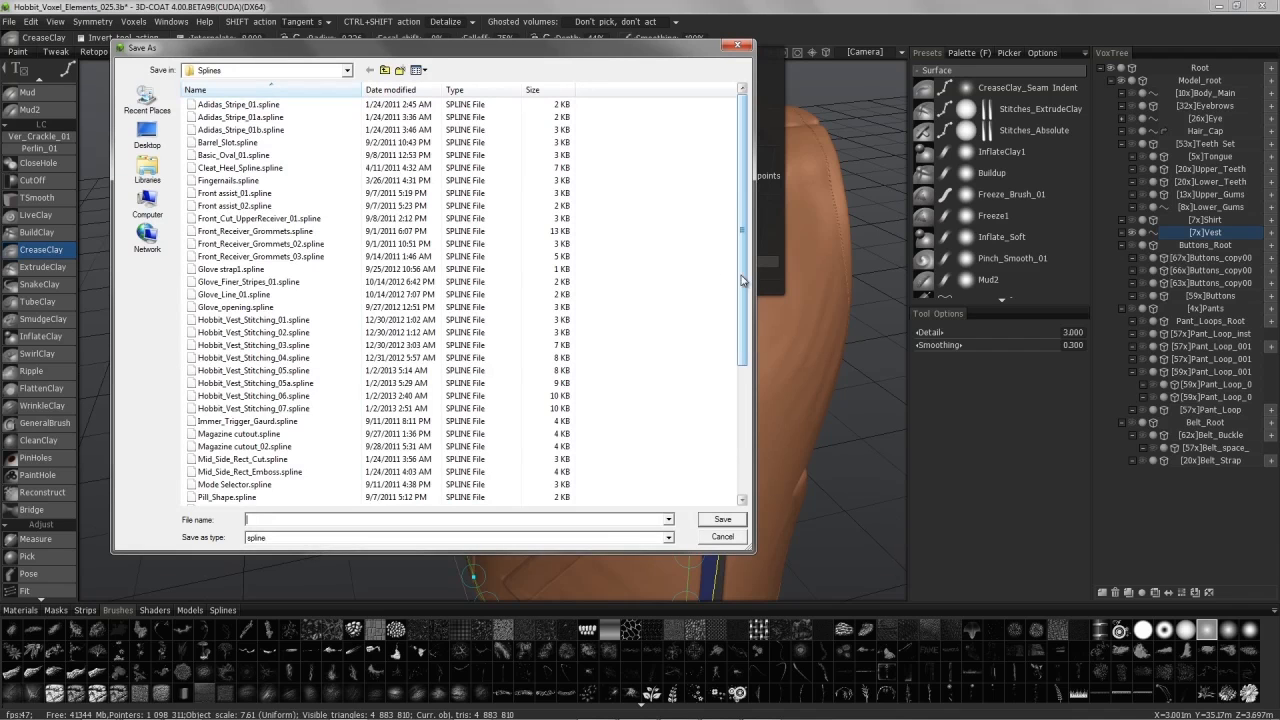
{"action": "left_click_drag", "start_coordinate": [744, 318], "coordinate": [744, 352]}
{"action": "left_click", "coordinate": [255, 281]}
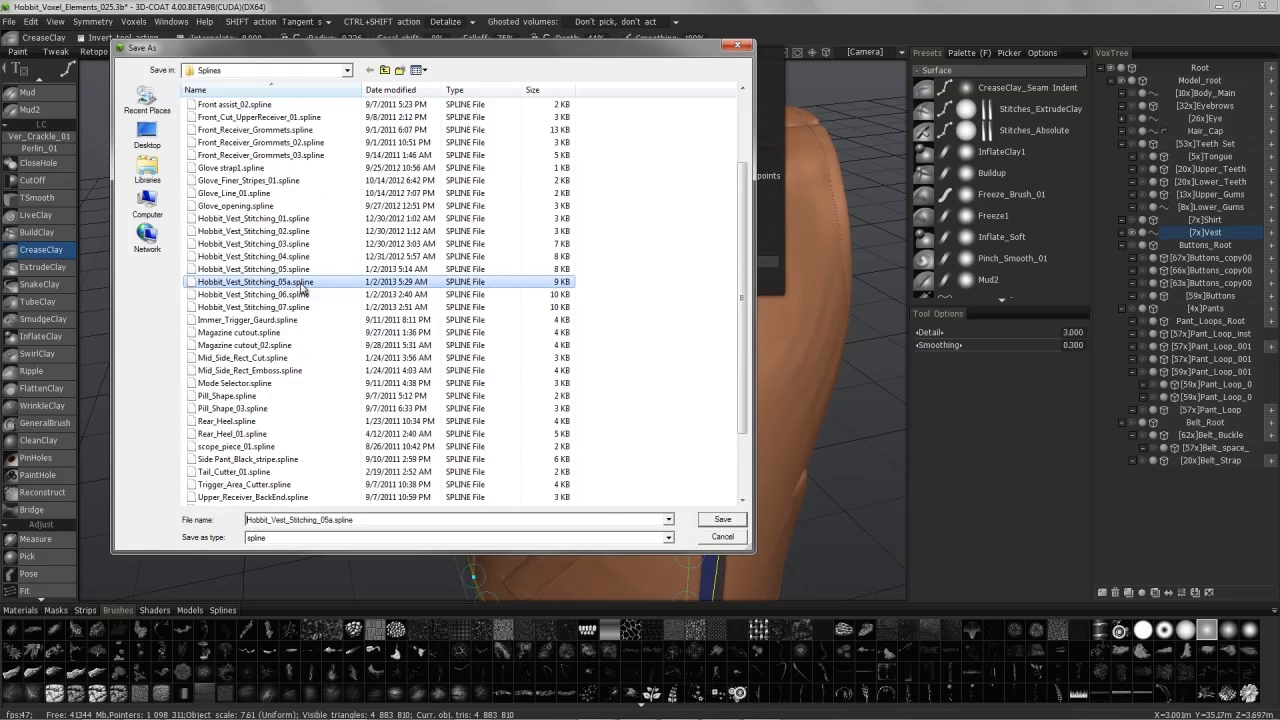
{"action": "left_click", "coordinate": [720, 520]}
{"action": "left_click", "coordinate": [678, 371]}
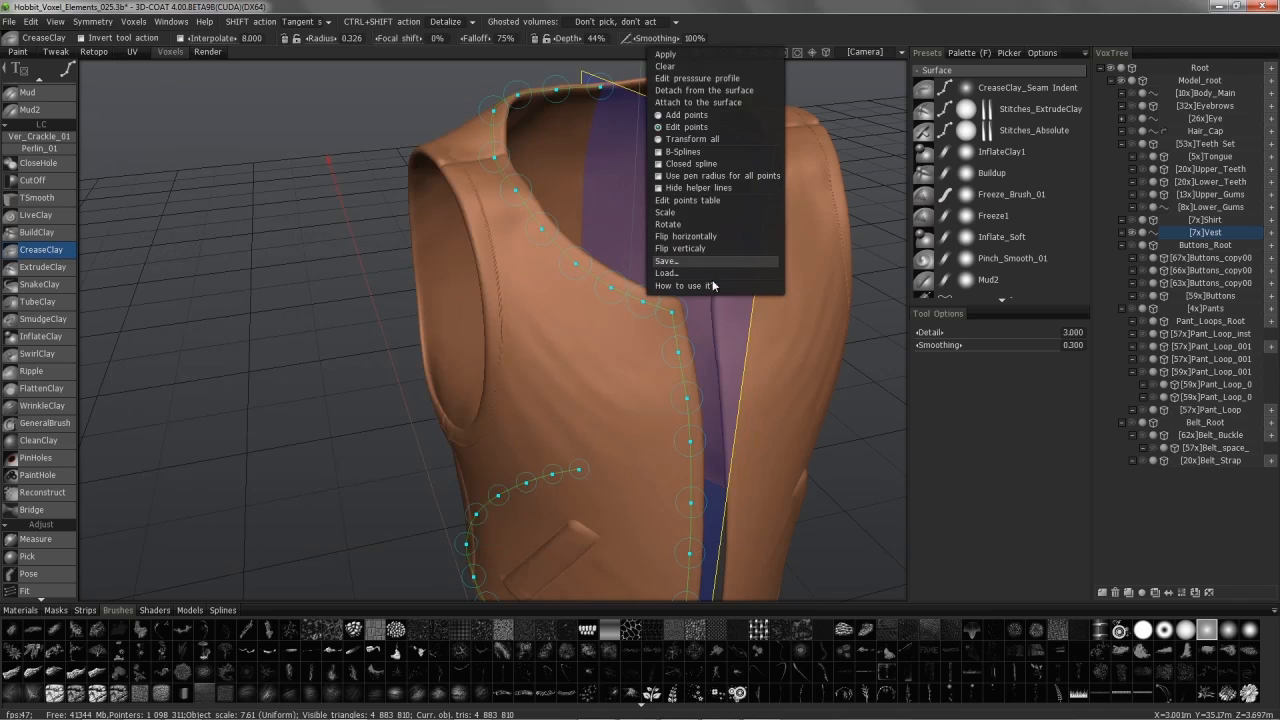
Step: Reopen the spline save dialog, check the Splines folder location, and cancel without saving
{"action": "left_click", "coordinate": [690, 260]}
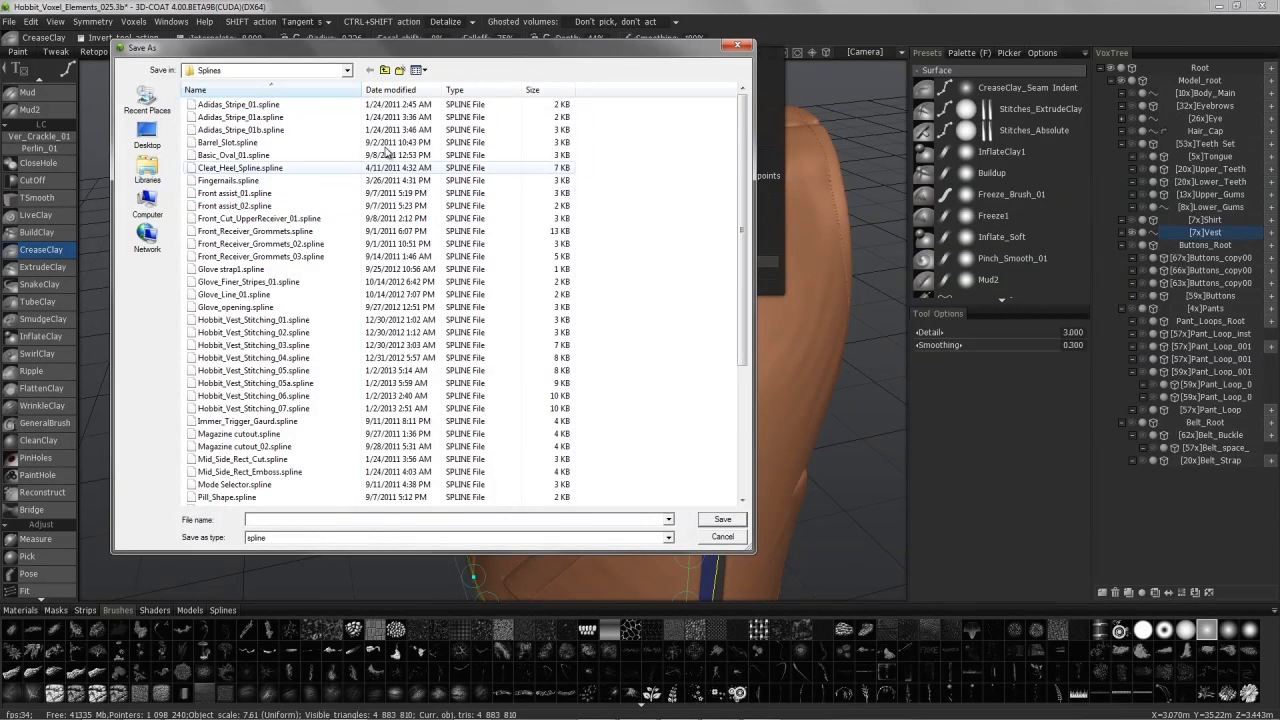
{"action": "left_click", "coordinate": [288, 70]}
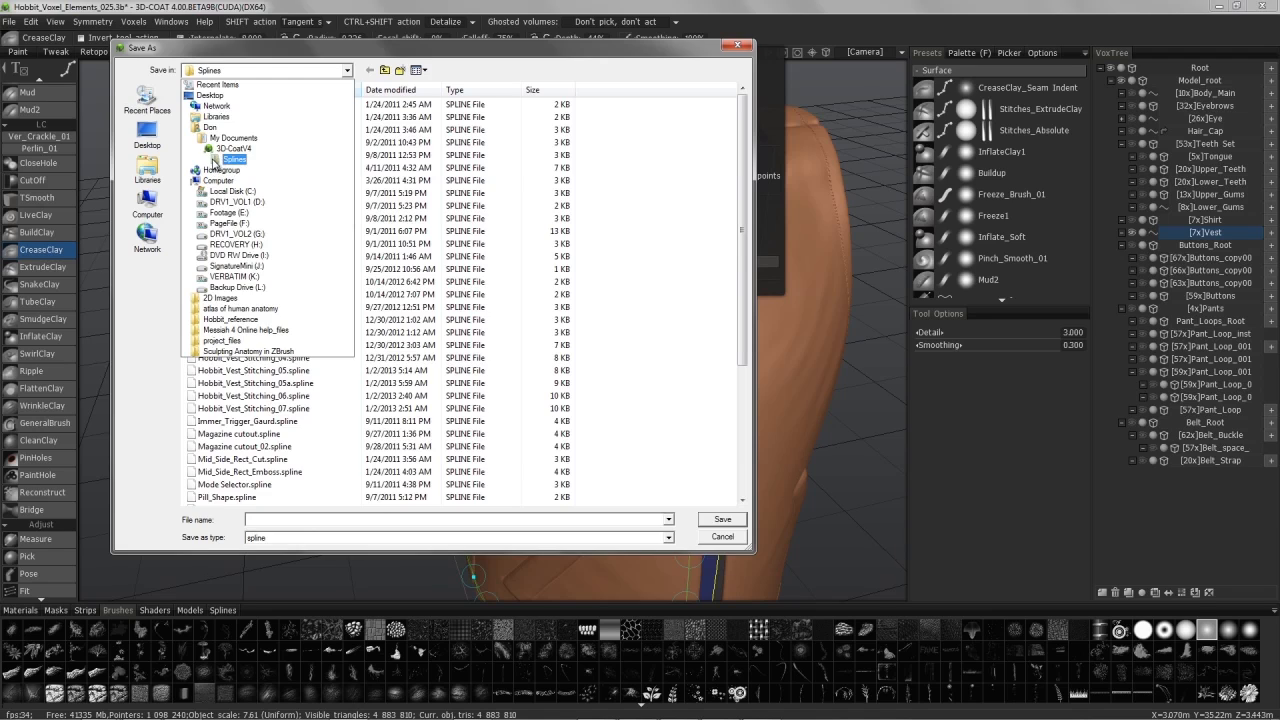
{"action": "left_click", "coordinate": [724, 538]}
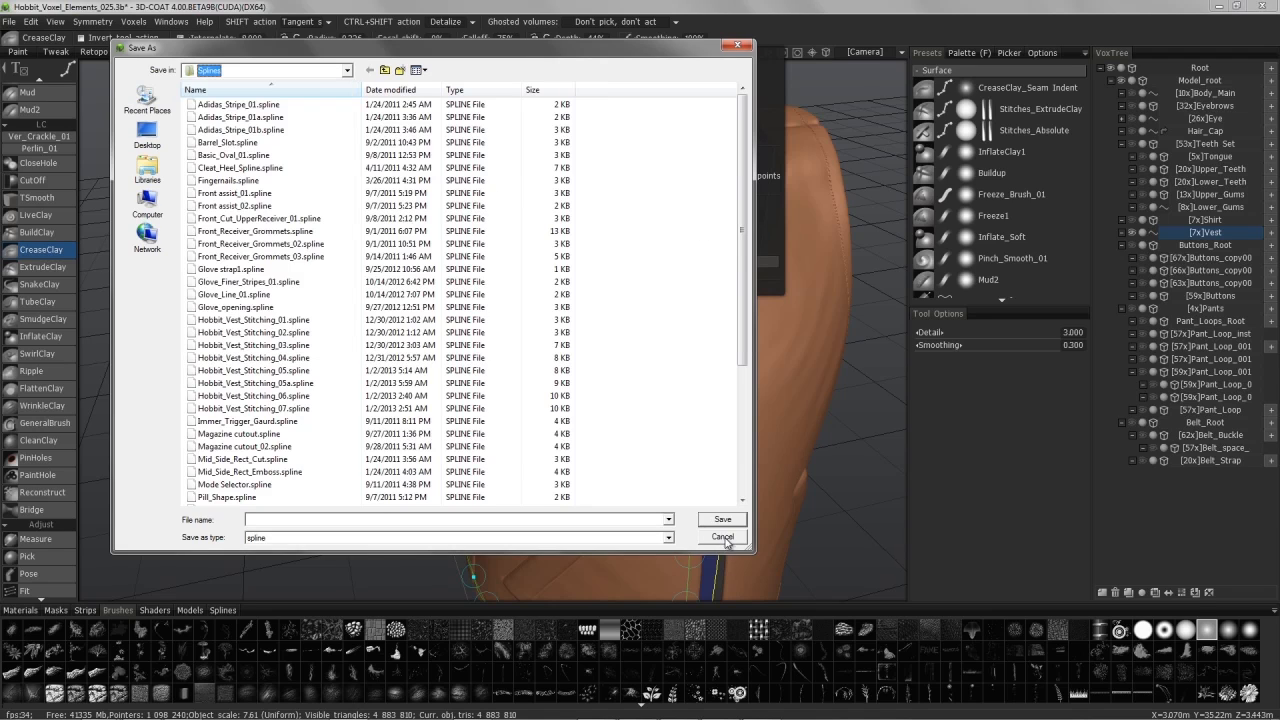
{"action": "left_click", "coordinate": [740, 540]}
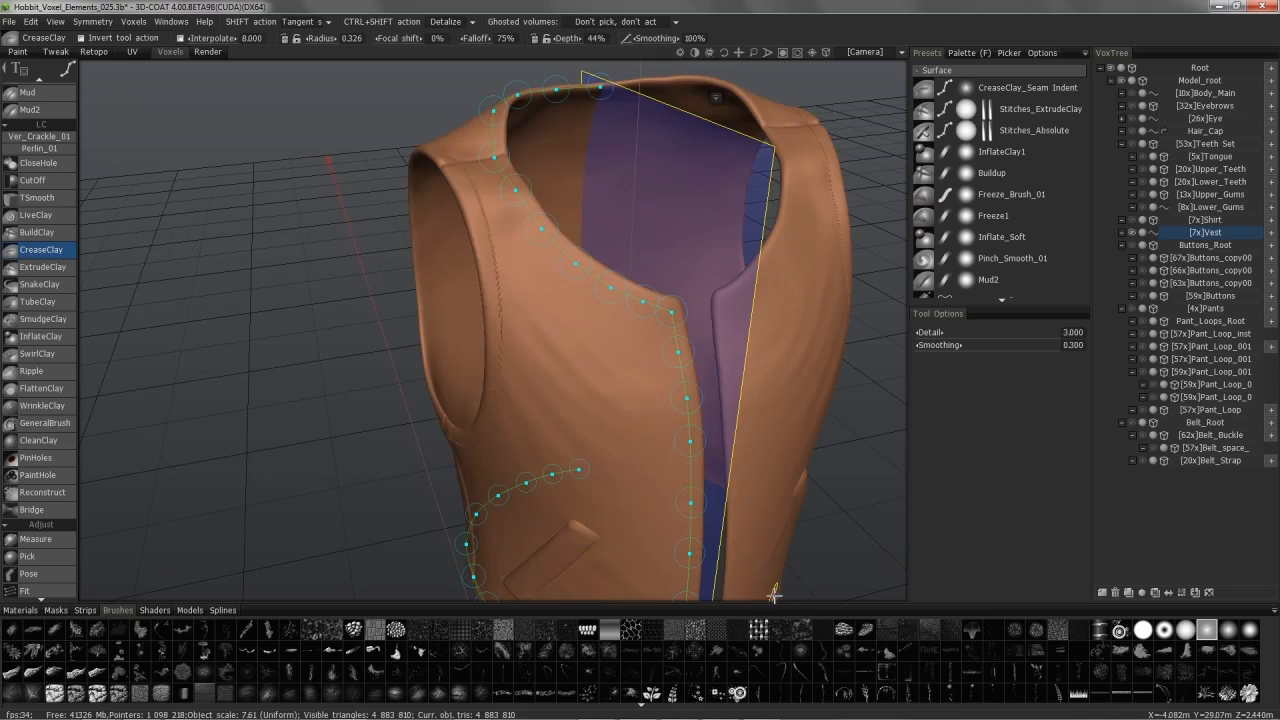
Step: Read the spline tool's 'How to use it?' help text and dismiss it
{"action": "left_click_drag", "start_coordinate": [592, 328], "coordinate": [573, 348], "text": "alt"}
{"action": "right_click", "coordinate": [710, 88]}
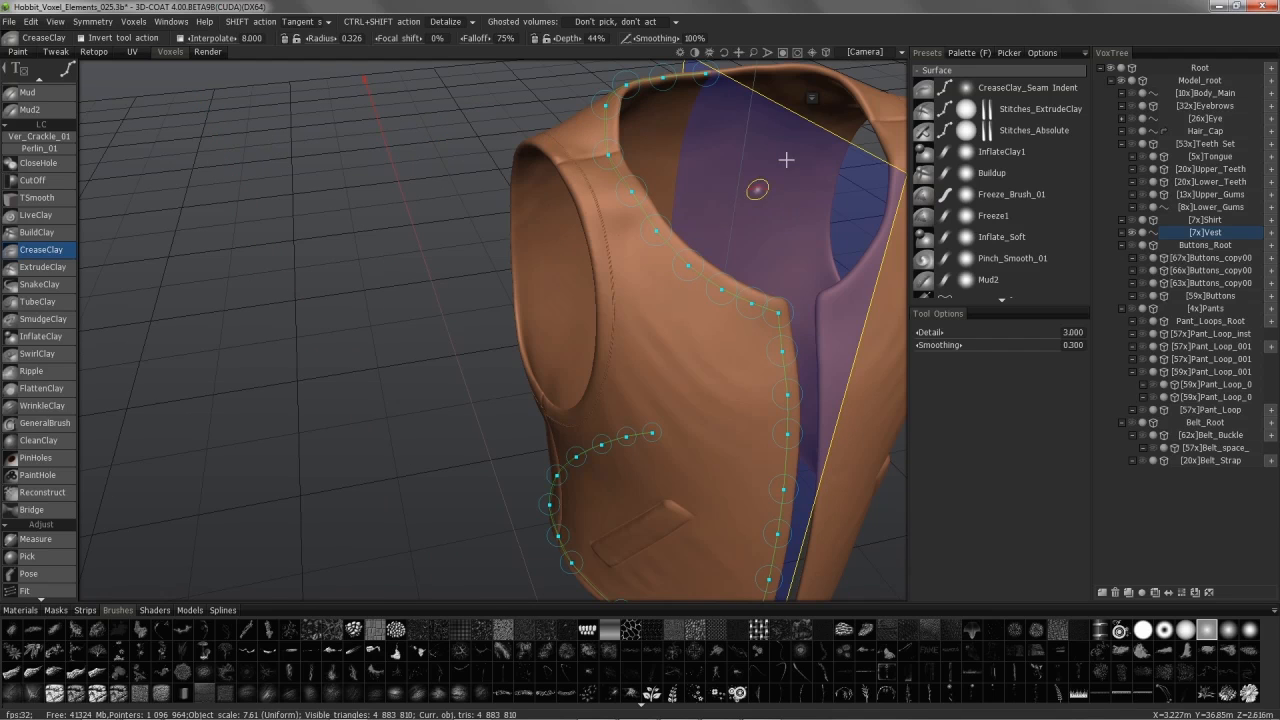
{"action": "right_click", "coordinate": [812, 103]}
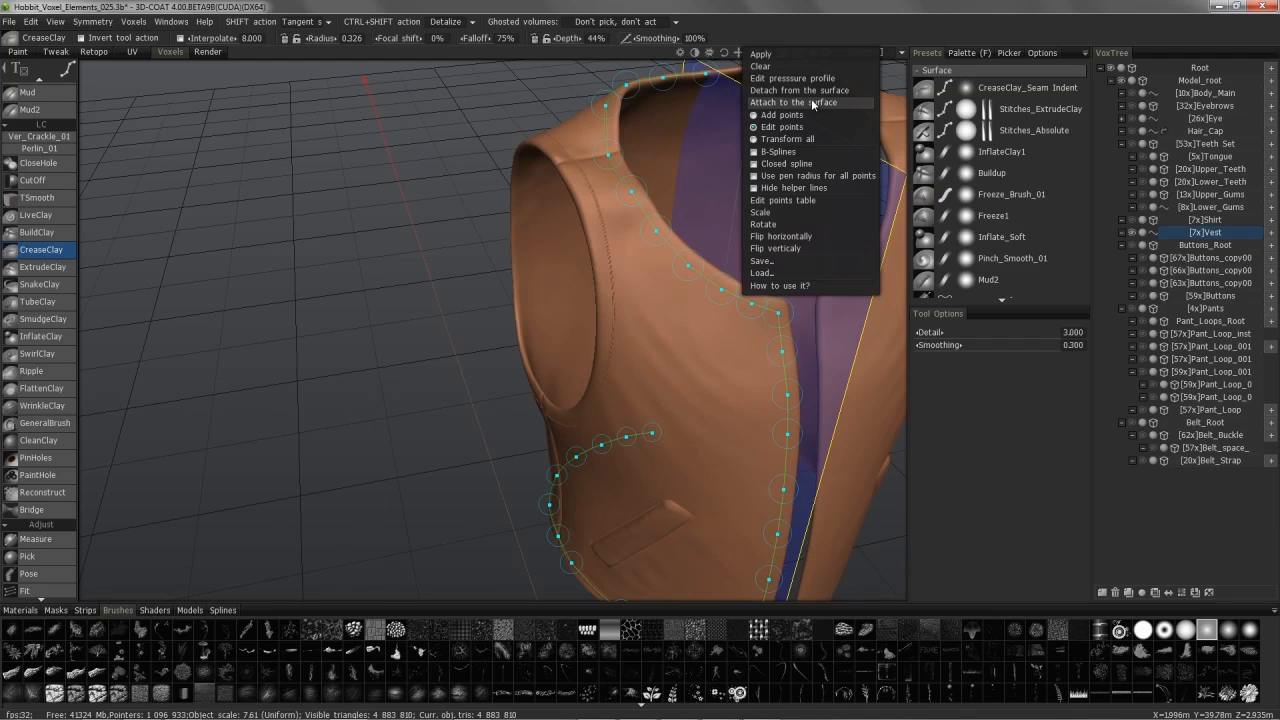
{"action": "left_click", "coordinate": [804, 288]}
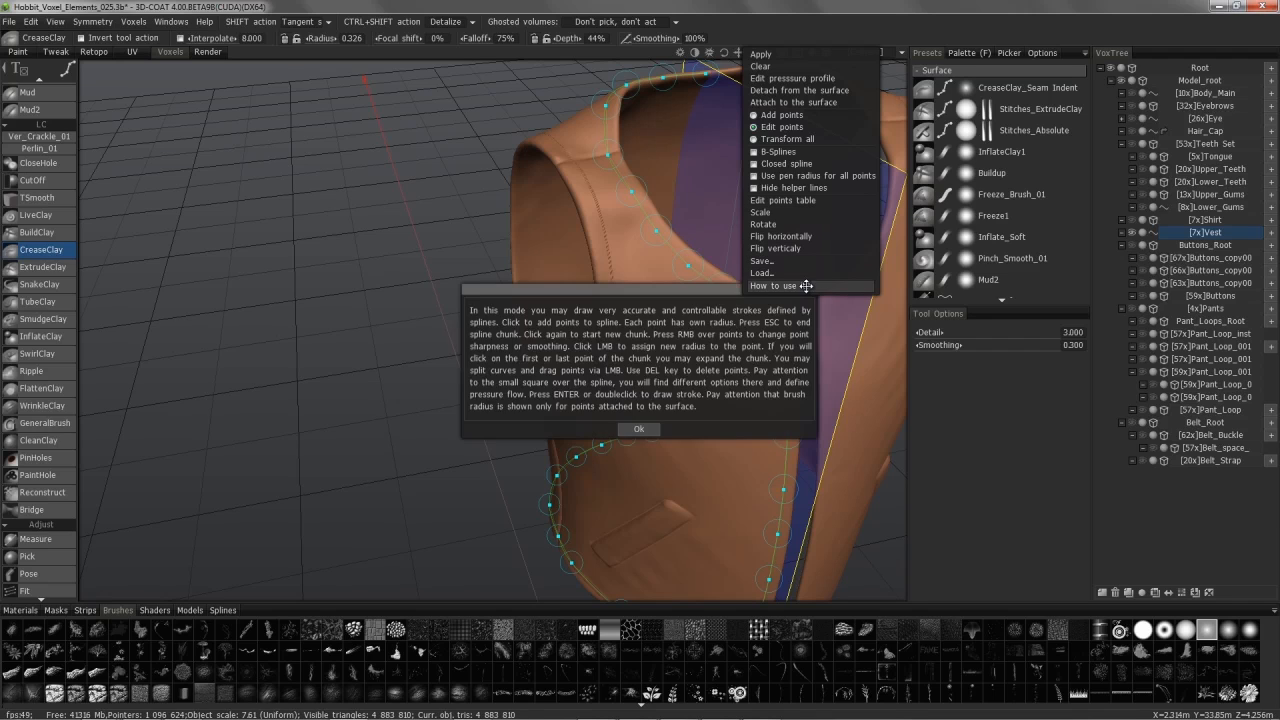
{"action": "left_click", "coordinate": [638, 430]}
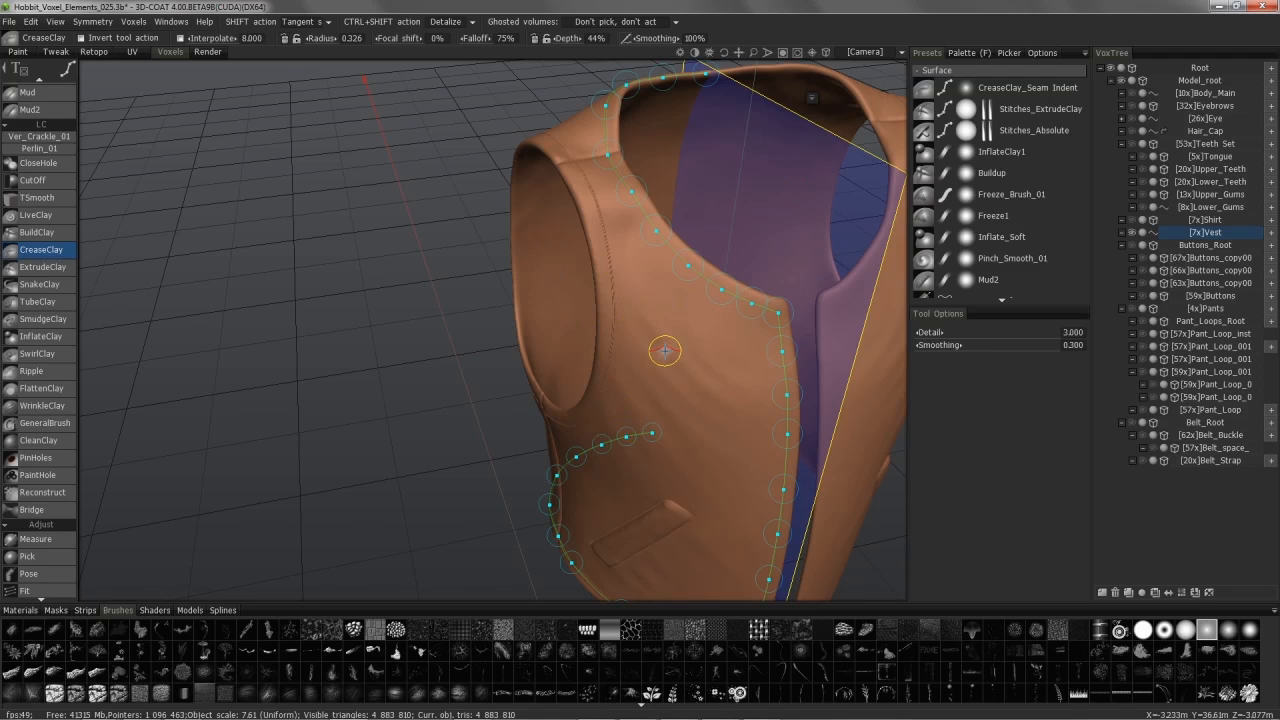
Step: Orbit around the vest's left and right sides, ending at a near-front view
{"action": "left_click_drag", "start_coordinate": [738, 382], "coordinate": [688, 225], "text": "alt"}
{"action": "right_click_drag", "start_coordinate": [731, 414], "coordinate": [690, 426], "text": "alt"}
{"action": "left_click_drag", "start_coordinate": [690, 425], "coordinate": [770, 387], "text": "alt"}
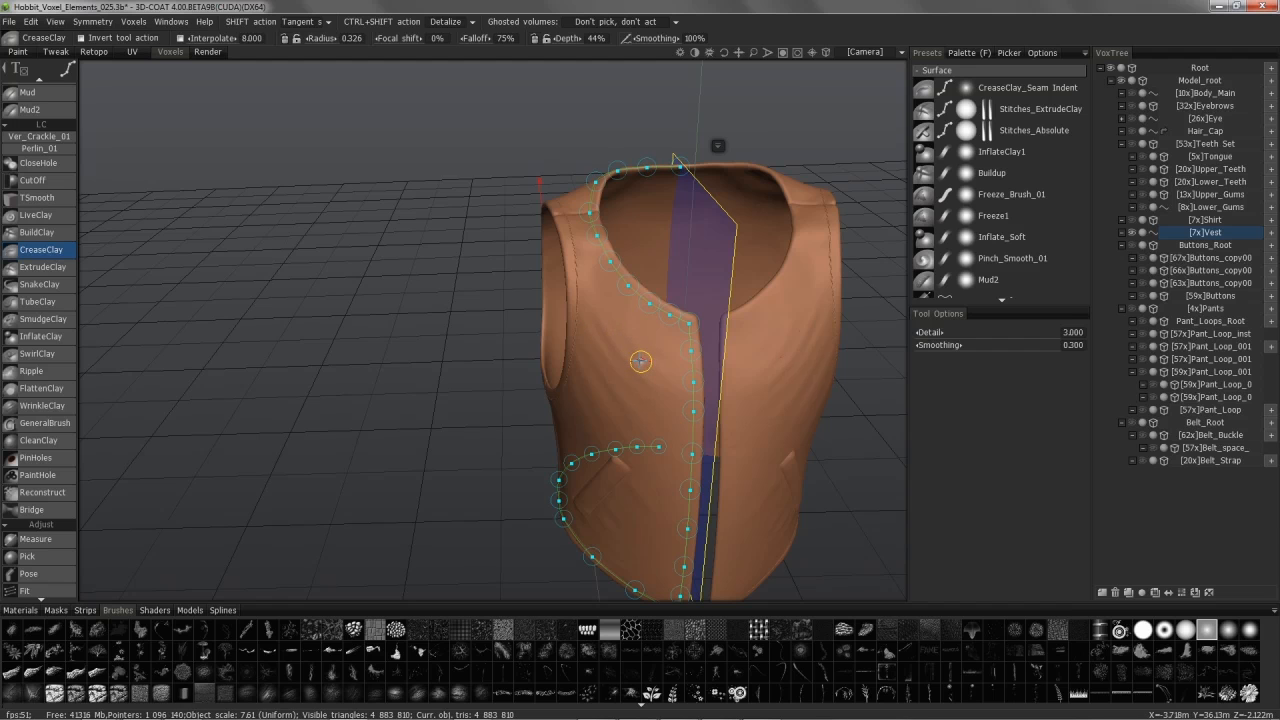
{"action": "left_click_drag", "start_coordinate": [640, 361], "coordinate": [759, 421], "text": "alt"}
{"action": "left_click_drag", "start_coordinate": [689, 364], "coordinate": [533, 338], "text": "alt"}
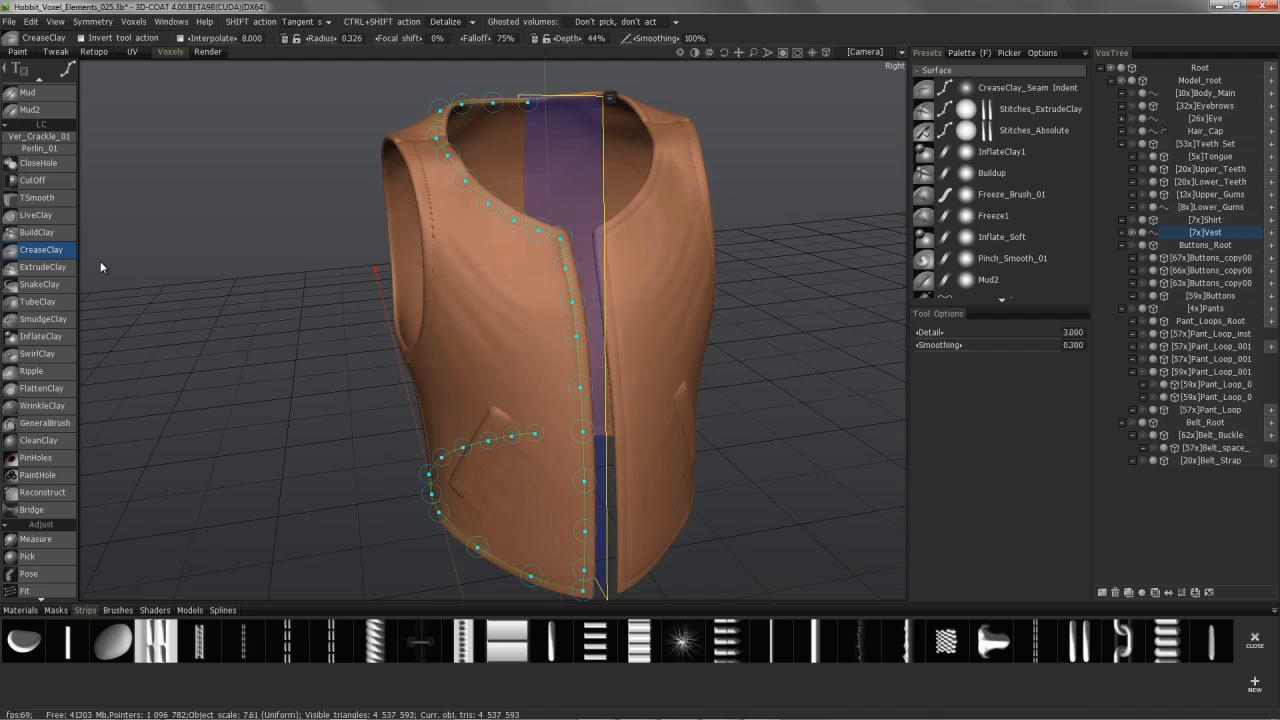
Step: Apply the Stitches_ExtrudeClay preset along the spline to extrude the stitched seams
{"action": "left_click", "coordinate": [1020, 117]}
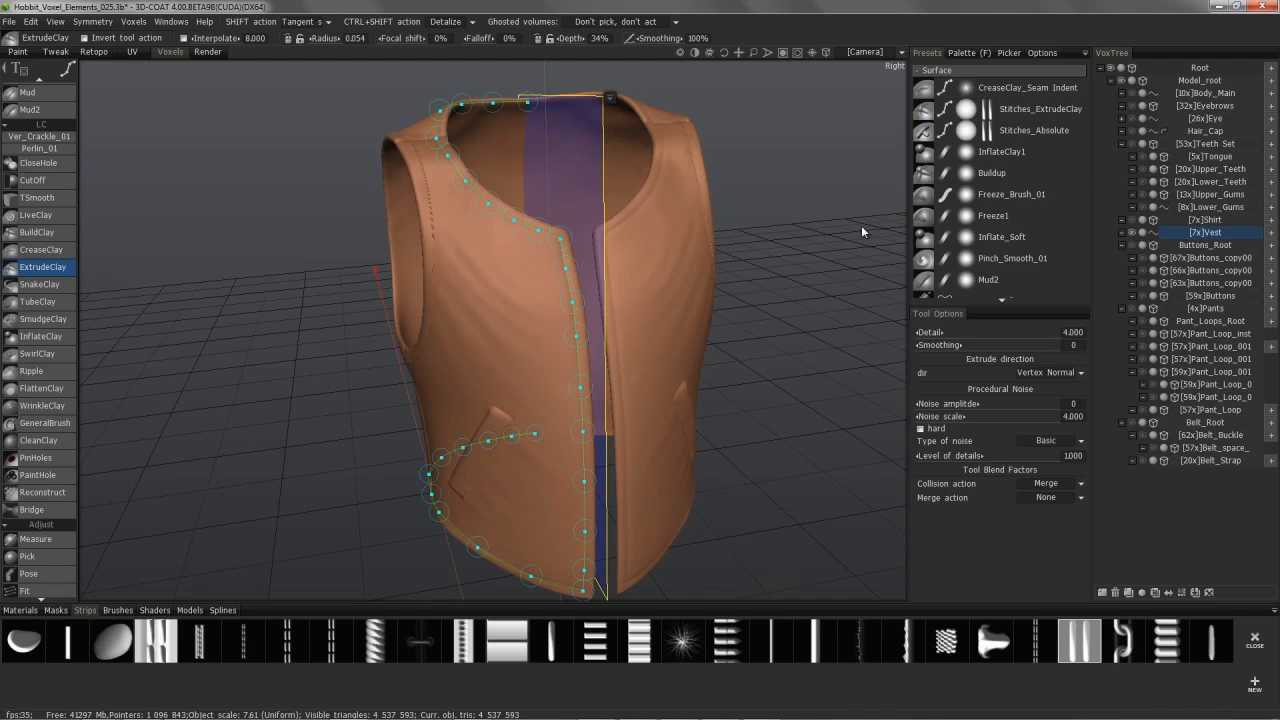
{"action": "left_click", "coordinate": [608, 96]}
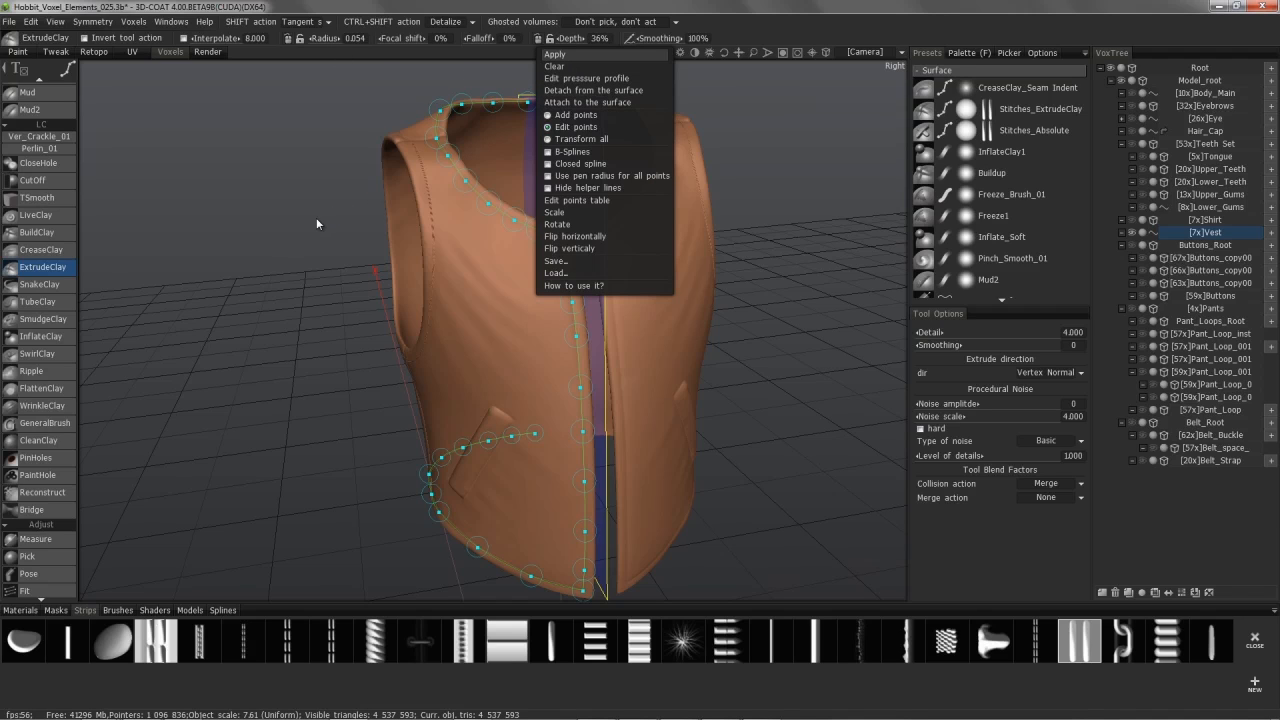
{"action": "key", "text": "Return"}
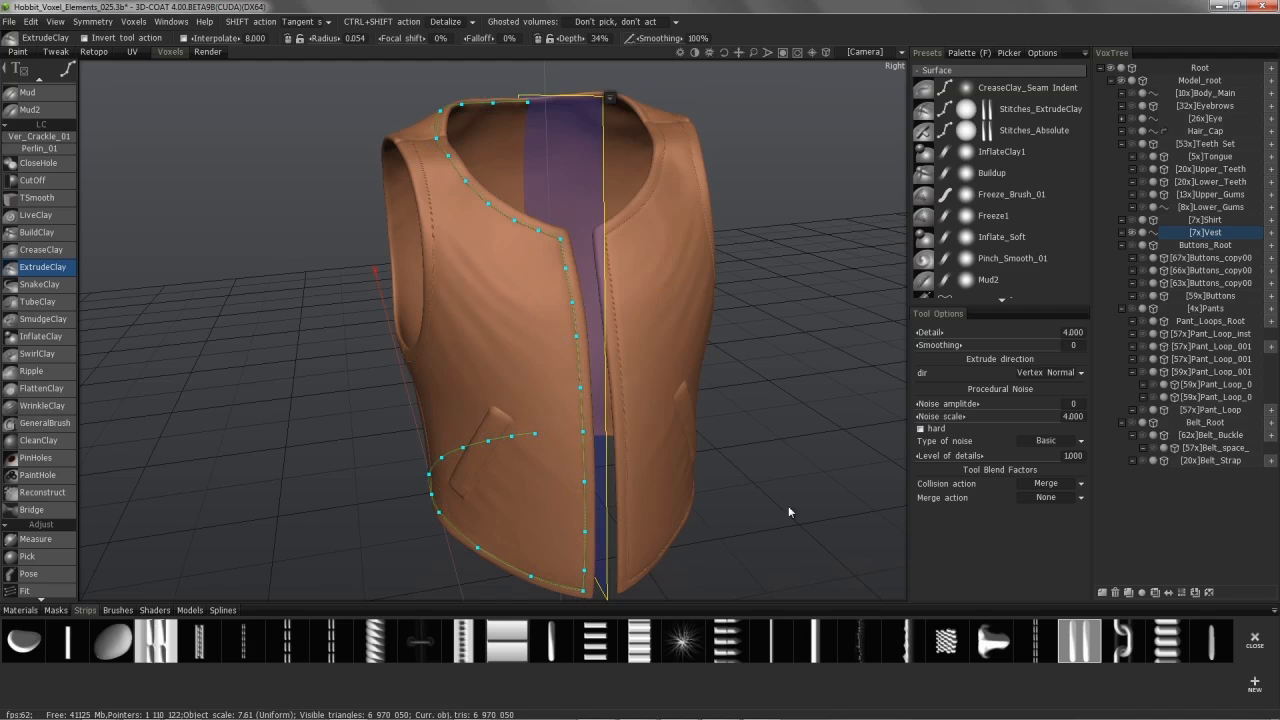
Step: Orbit and zoom in to inspect the stitching along the back and front neckline
{"action": "left_click_drag", "start_coordinate": [636, 352], "coordinate": [690, 350], "text": "alt"}
{"action": "right_click_drag", "start_coordinate": [690, 350], "coordinate": [680, 343], "text": "alt"}
{"action": "middle_click_drag", "start_coordinate": [656, 302], "coordinate": [662, 409], "text": "alt"}
{"action": "middle_click_drag", "start_coordinate": [692, 458], "coordinate": [750, 298], "text": "alt"}
{"action": "left_click_drag", "start_coordinate": [570, 350], "coordinate": [598, 345], "text": "alt"}
{"action": "left_click_drag", "start_coordinate": [264, 325], "coordinate": [276, 146], "text": "alt"}
{"action": "left_click_drag", "start_coordinate": [671, 326], "coordinate": [862, 288], "text": "alt"}
{"action": "left_click_drag", "start_coordinate": [794, 383], "coordinate": [774, 400], "text": "alt"}
{"action": "right_click_drag", "start_coordinate": [774, 400], "coordinate": [771, 429], "text": "alt"}
{"action": "left_click_drag", "start_coordinate": [771, 429], "coordinate": [438, 286], "text": "alt"}
Step: Toggle the wireframe to check the seams, then inspect the front seam and pocket stitching
{"action": "key", "text": "w"}
{"action": "left_click_drag", "start_coordinate": [770, 210], "coordinate": [731, 298], "text": "alt"}
{"action": "key", "text": "w"}
{"action": "right_click_drag", "start_coordinate": [731, 298], "coordinate": [505, 388], "text": "alt"}
{"action": "middle_click_drag", "start_coordinate": [505, 388], "coordinate": [410, 95], "text": "alt"}
{"action": "left_click_drag", "start_coordinate": [410, 95], "coordinate": [445, 165], "text": "alt"}
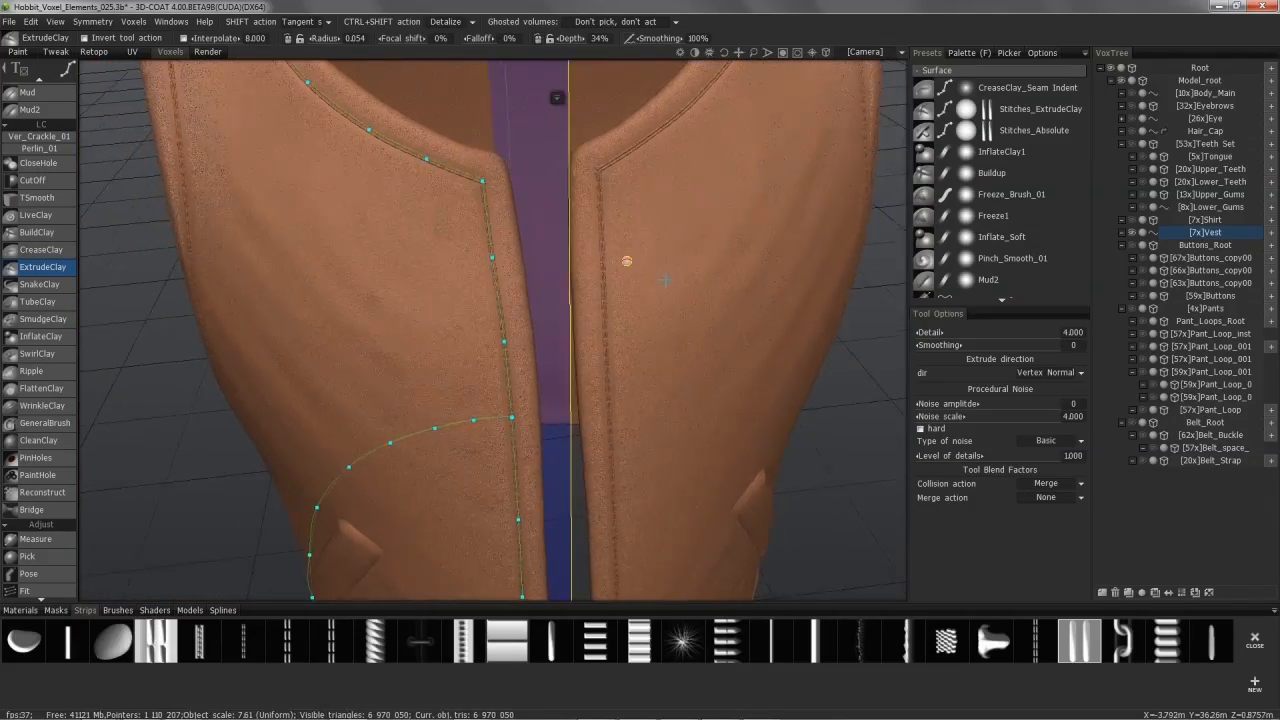
{"action": "left_click_drag", "start_coordinate": [623, 251], "coordinate": [892, 400], "text": "alt"}
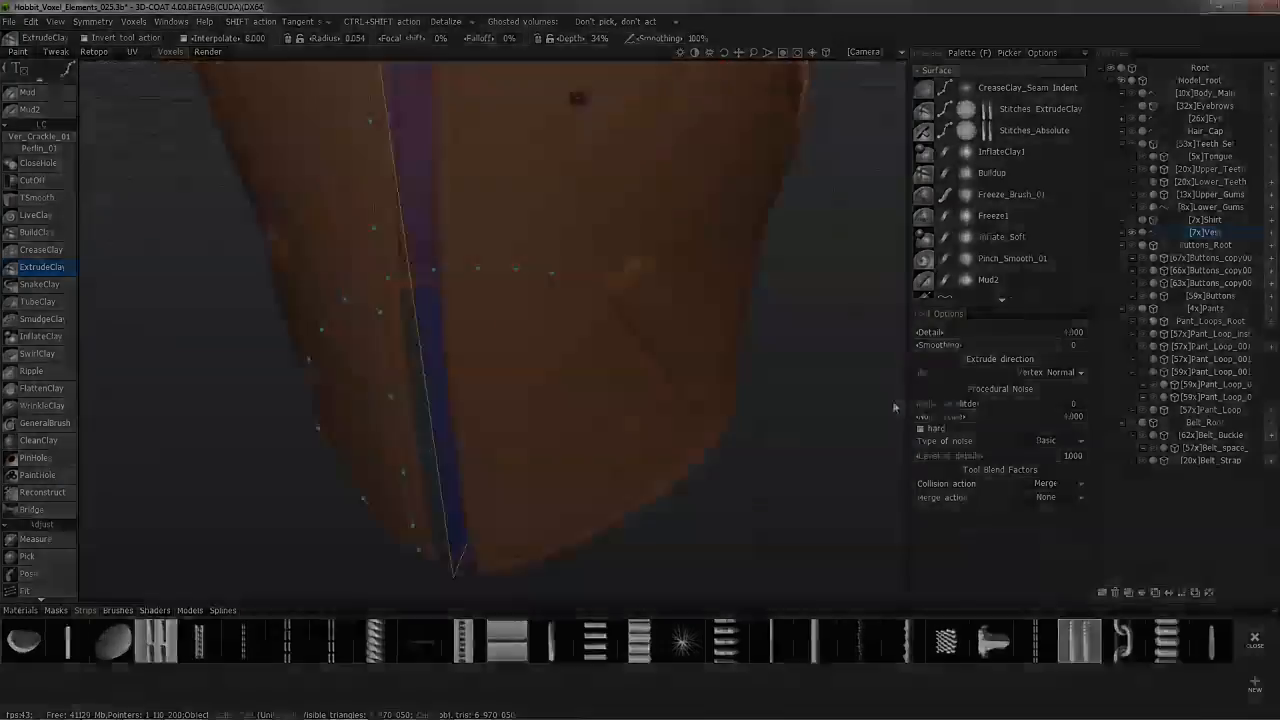